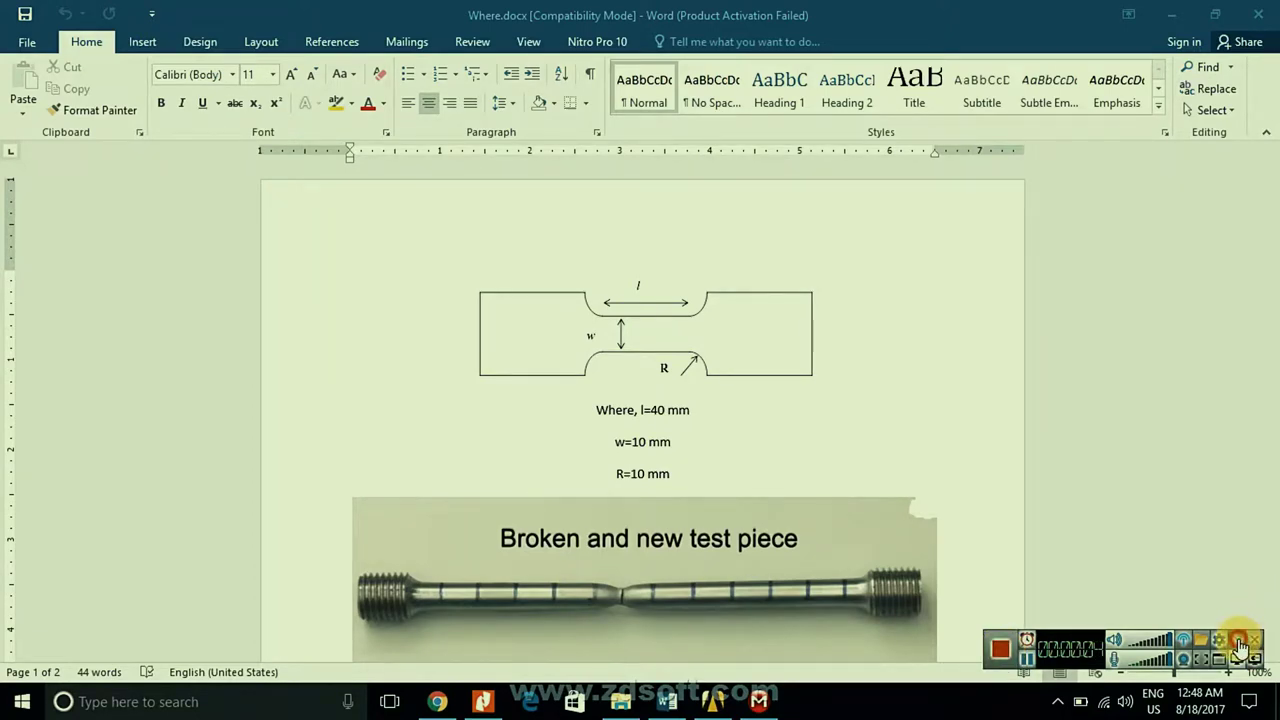
# - Review the specimen drawing and dimensions, test-piece photo, damage model notes and equivalent stress picture in Where.docx
pyautogui.click(1240, 645)
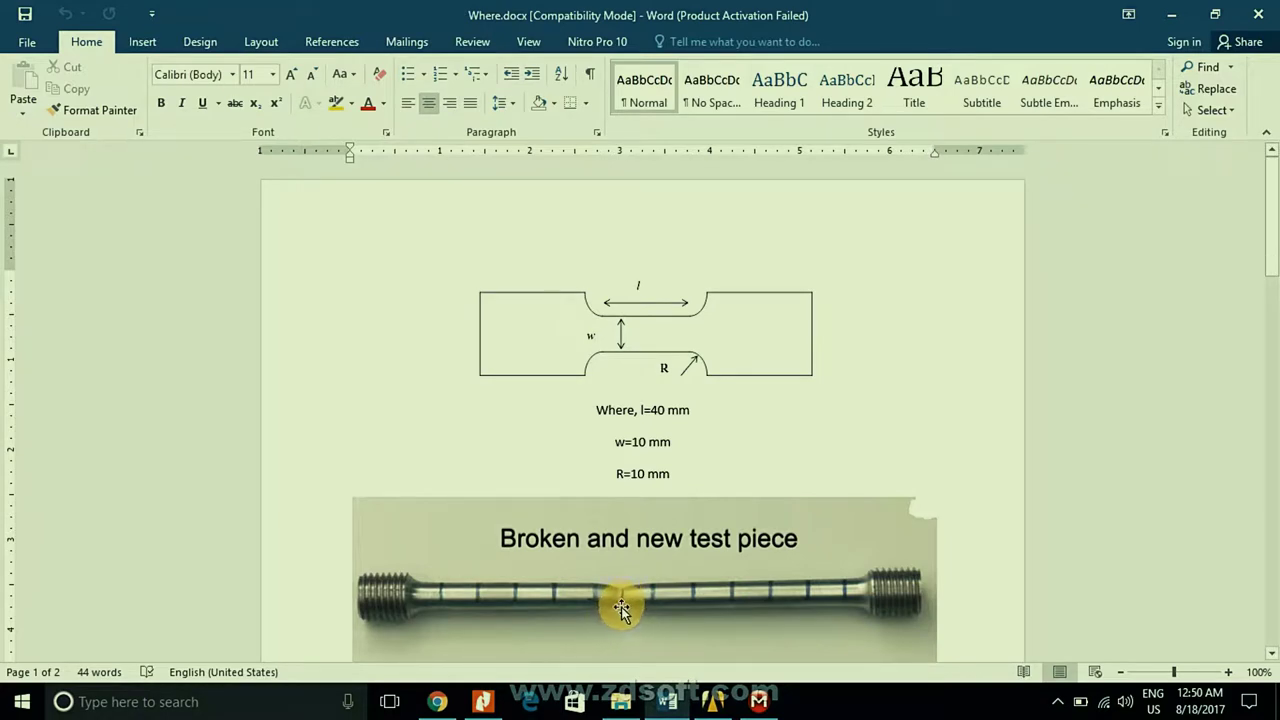
pyautogui.press('Down')
pyautogui.click(908, 594)
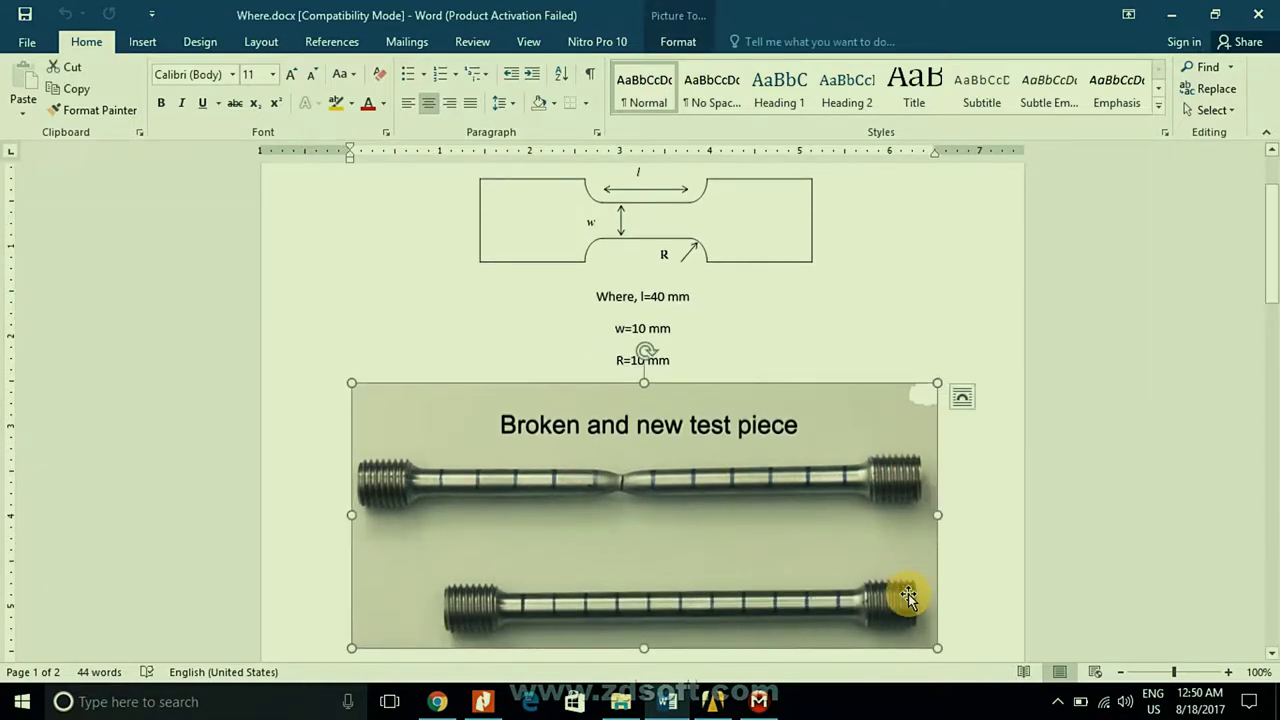
pyautogui.press('Down')
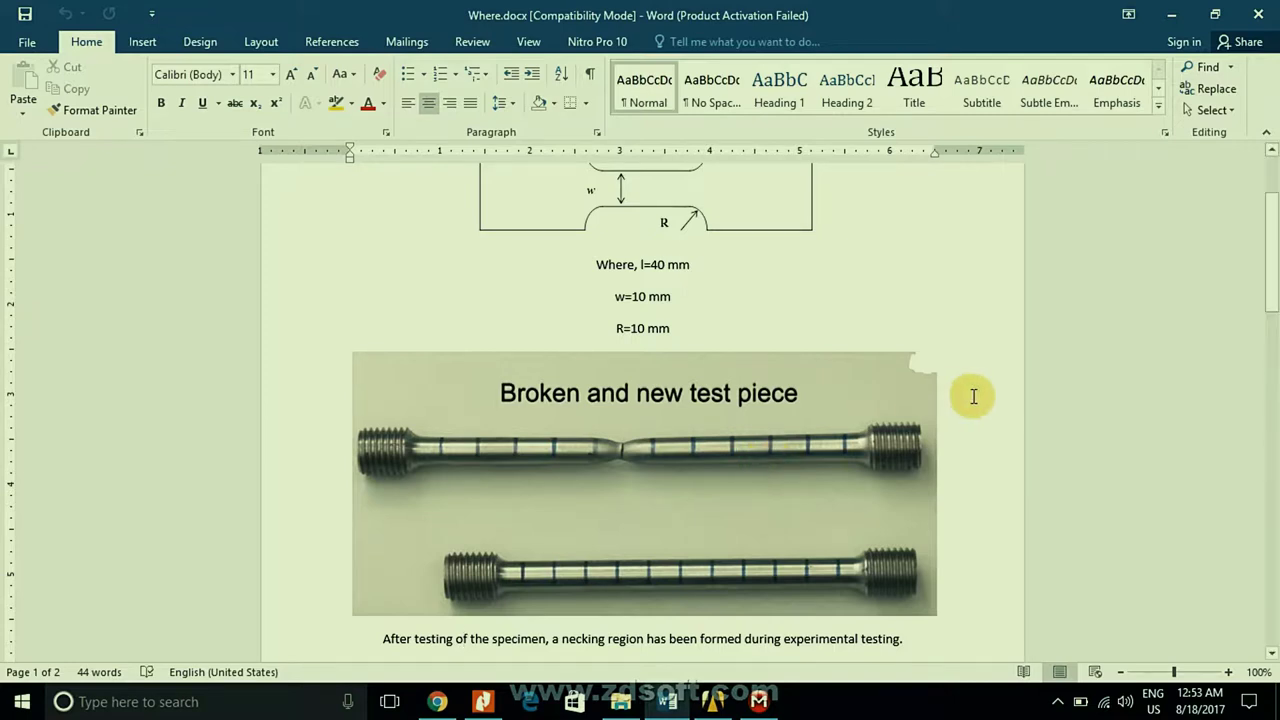
pyautogui.scroll(-10, 857, 484)
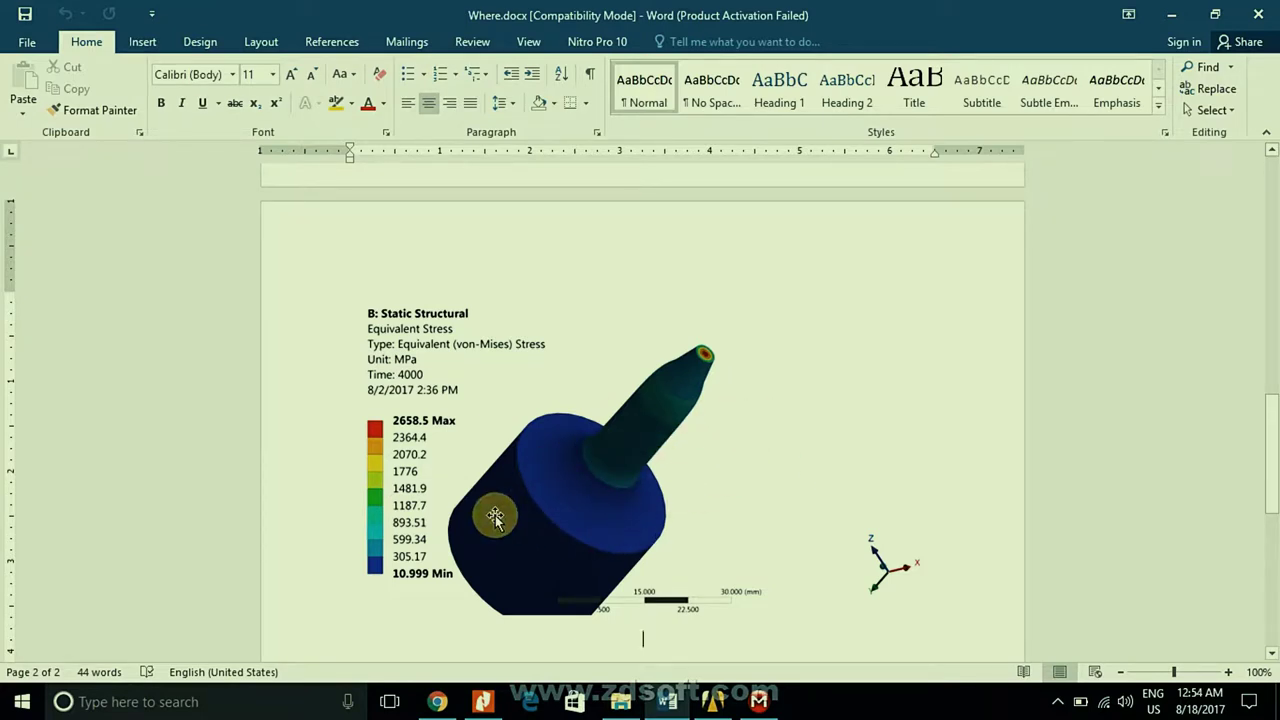
pyautogui.click(708, 390)
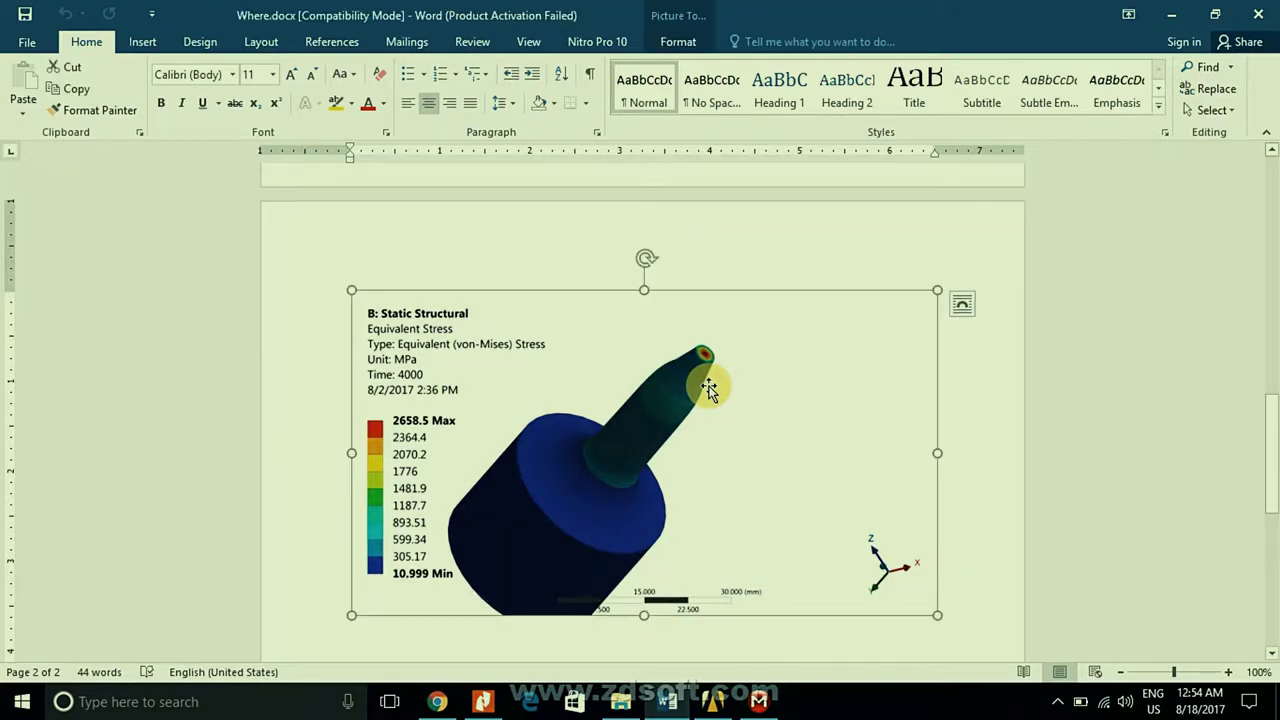
pyautogui.scroll(10, 708, 390)
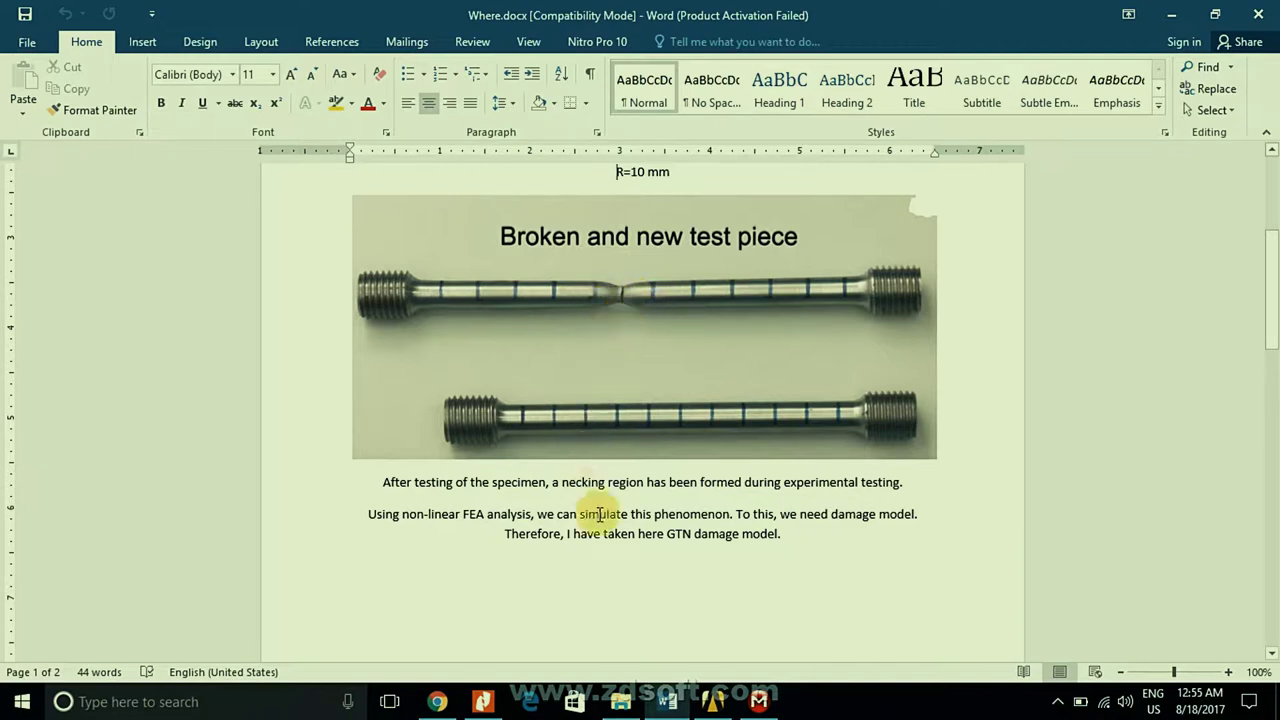
pyautogui.scroll(-6, 598, 514)
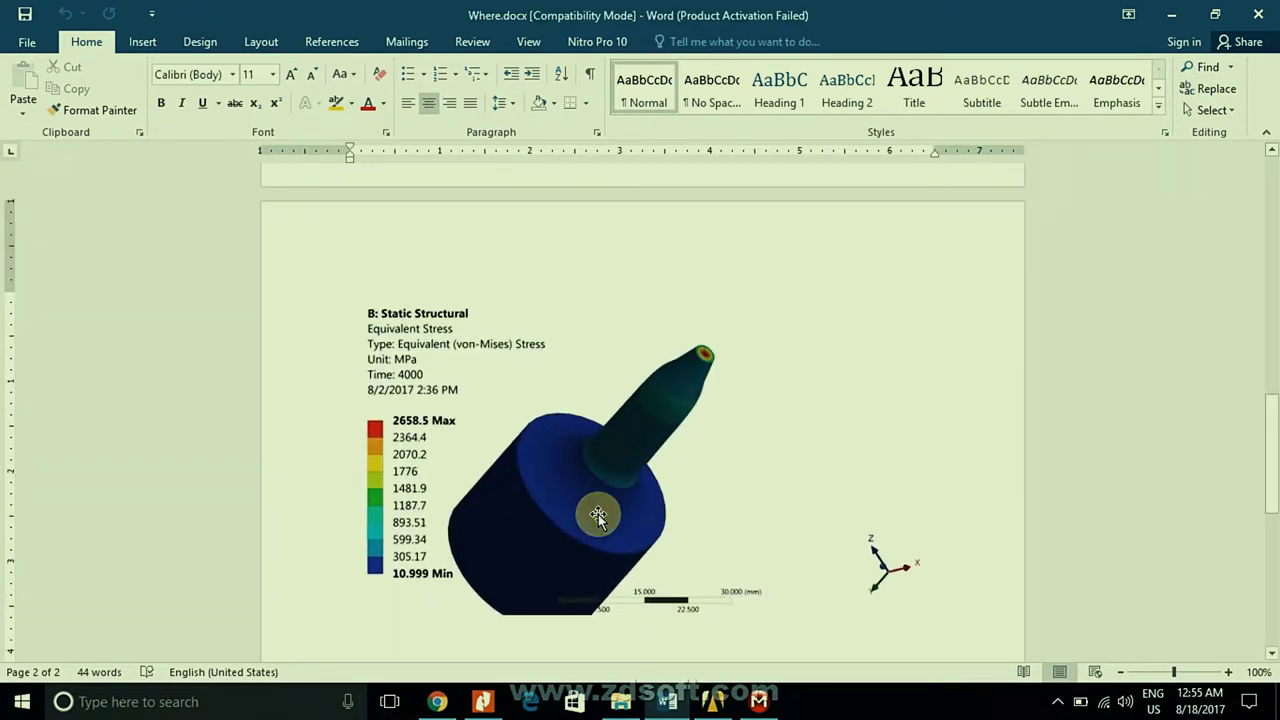
pyautogui.click(598, 514)
pyautogui.scroll(6, 598, 514)
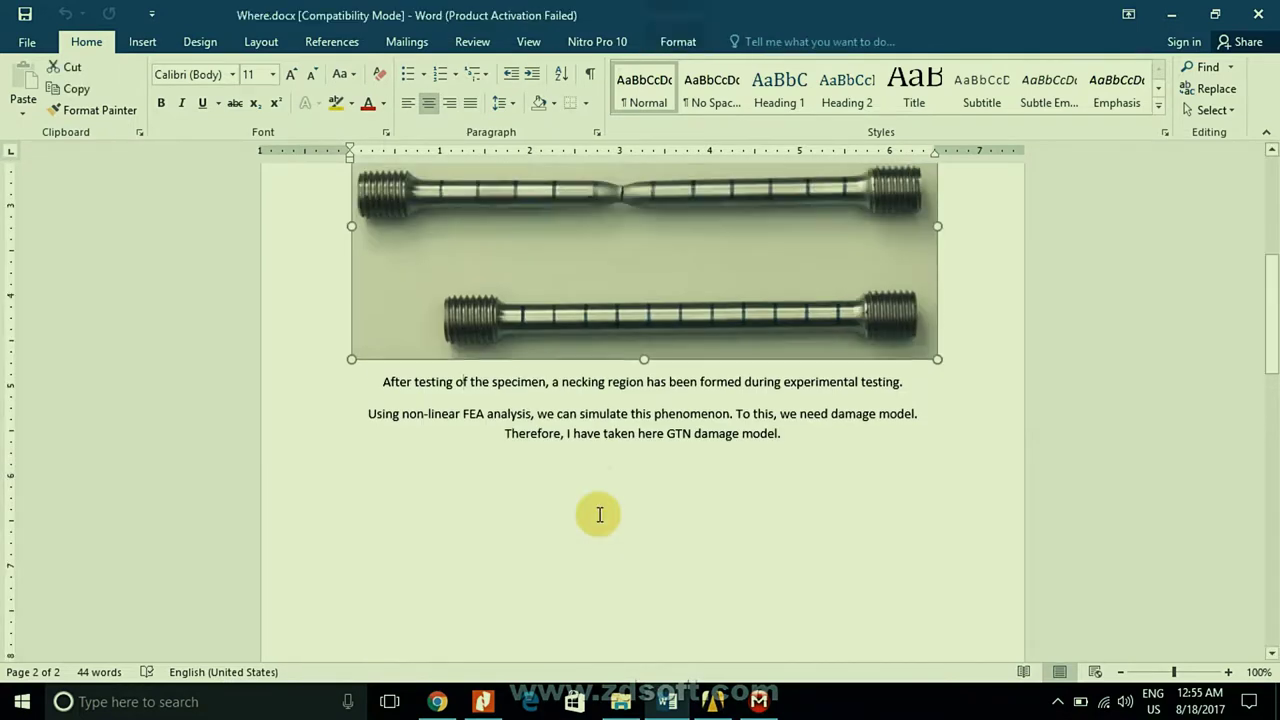
pyautogui.click(598, 514)
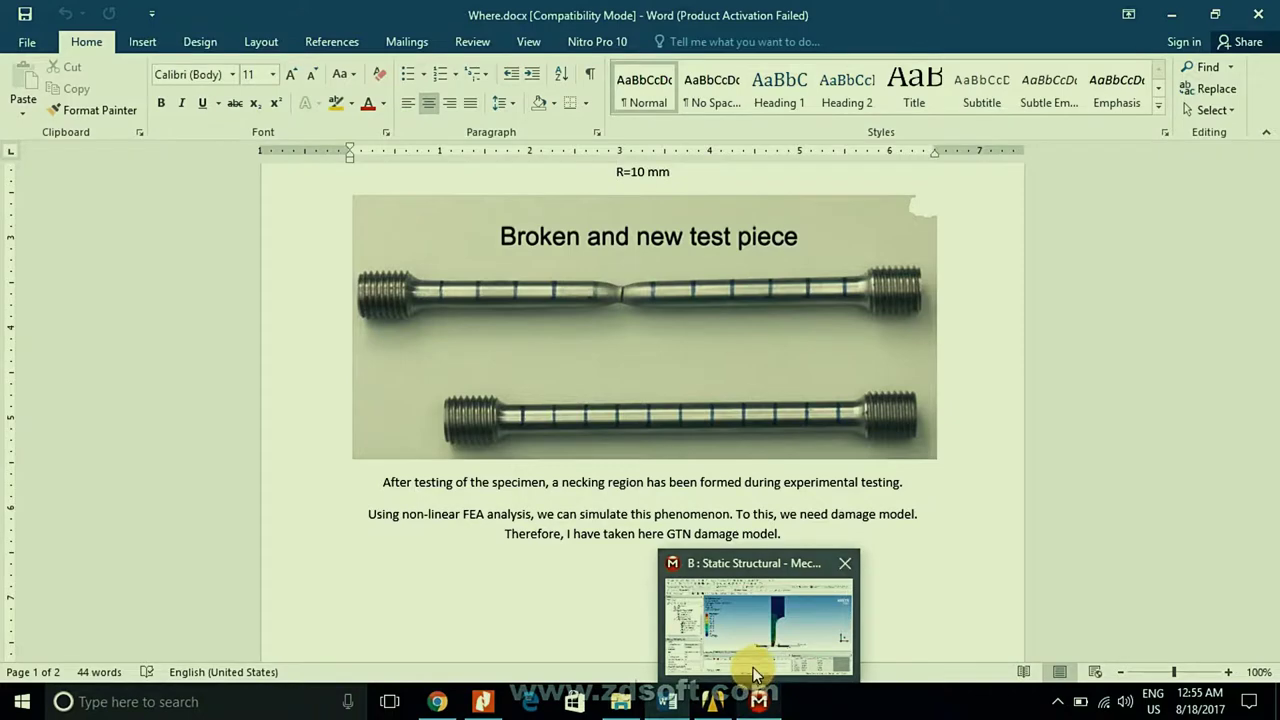
# - Switch to the tensile project in ANSYS Workbench and open the Engineering Data of Static Structural system A
pyautogui.click(727, 704)
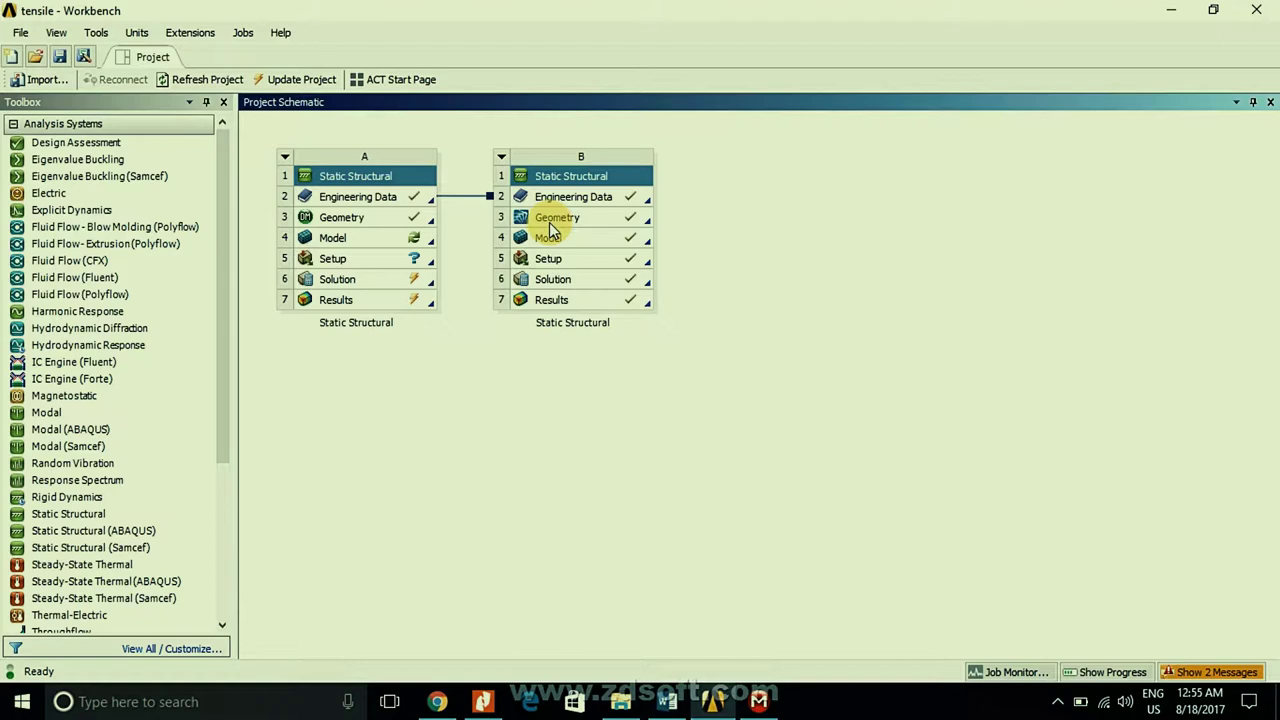
pyautogui.click(549, 198)
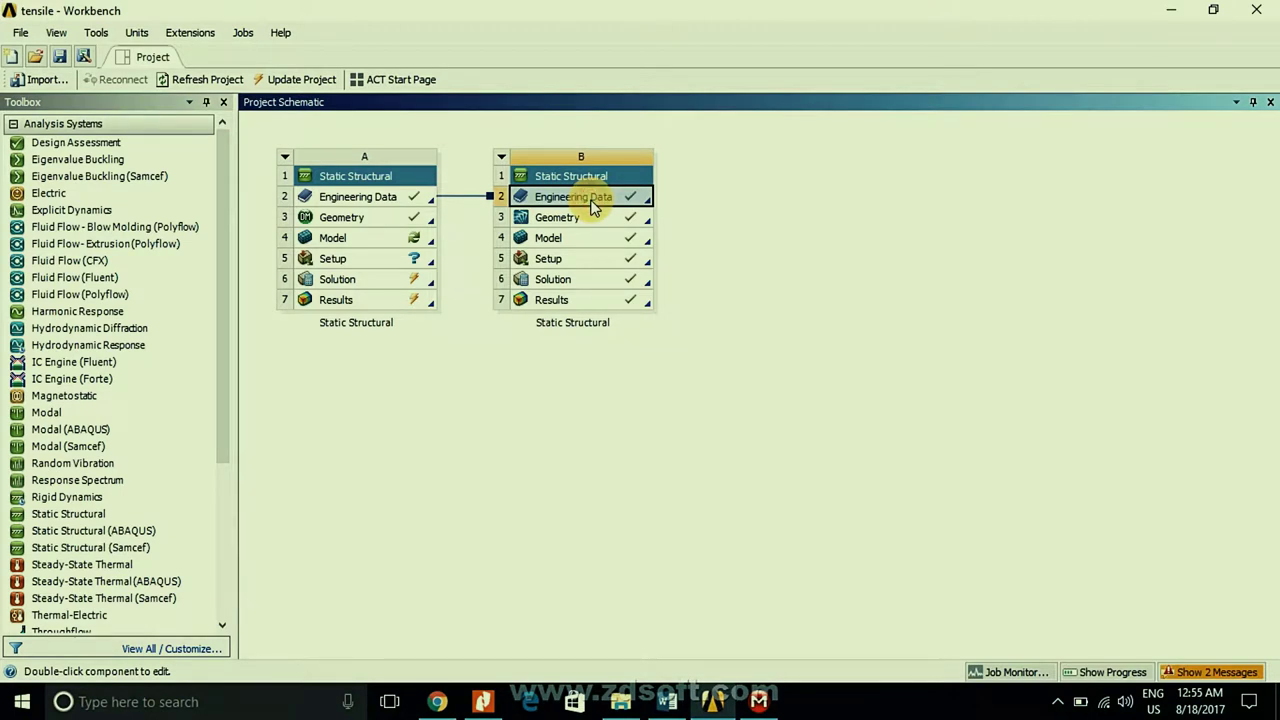
pyautogui.click(386, 206)
pyautogui.doubleClick(386, 204)
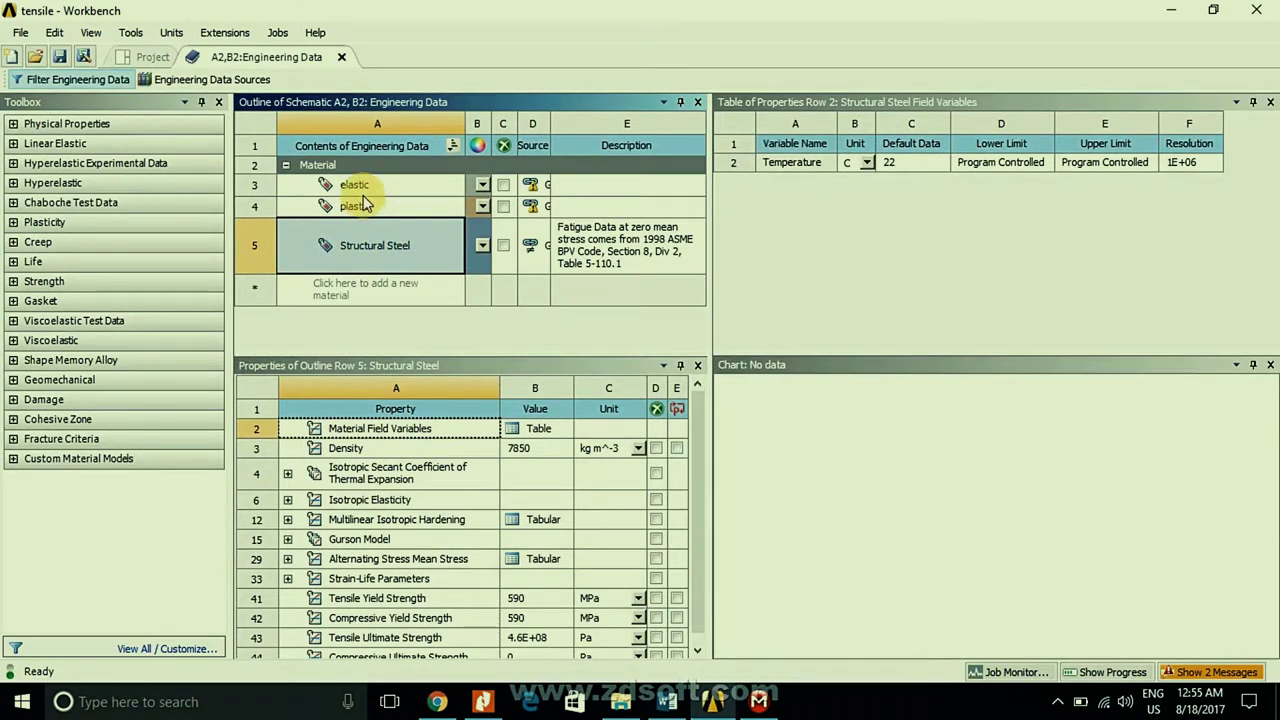
# - Look through the property lists of the elastic, plastic and Structural Steel materials
pyautogui.click(358, 186)
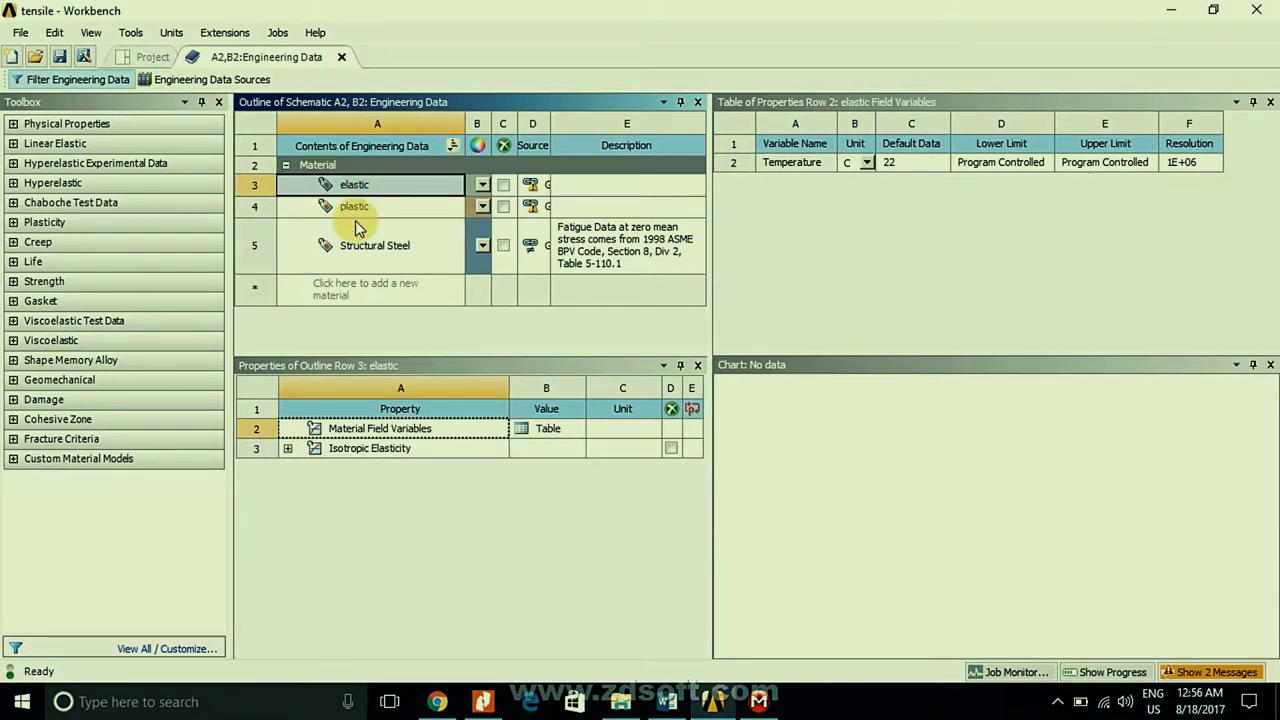
pyautogui.click(360, 208)
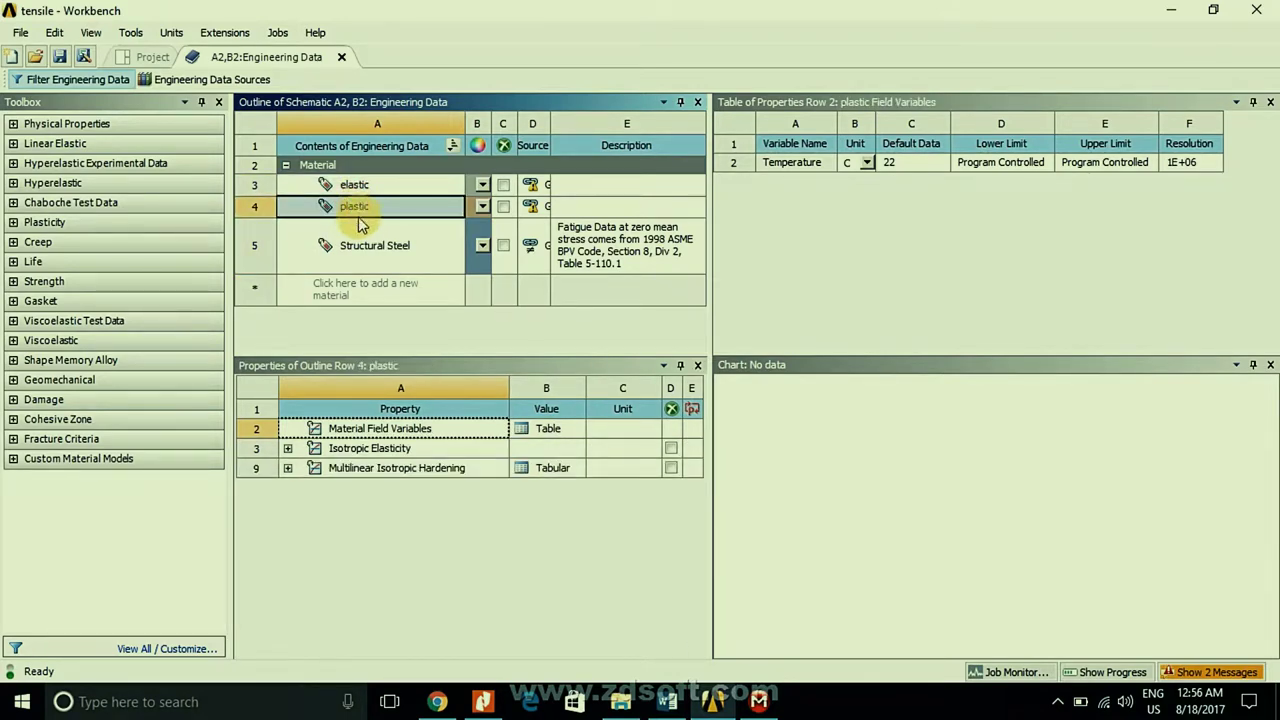
pyautogui.click(356, 236)
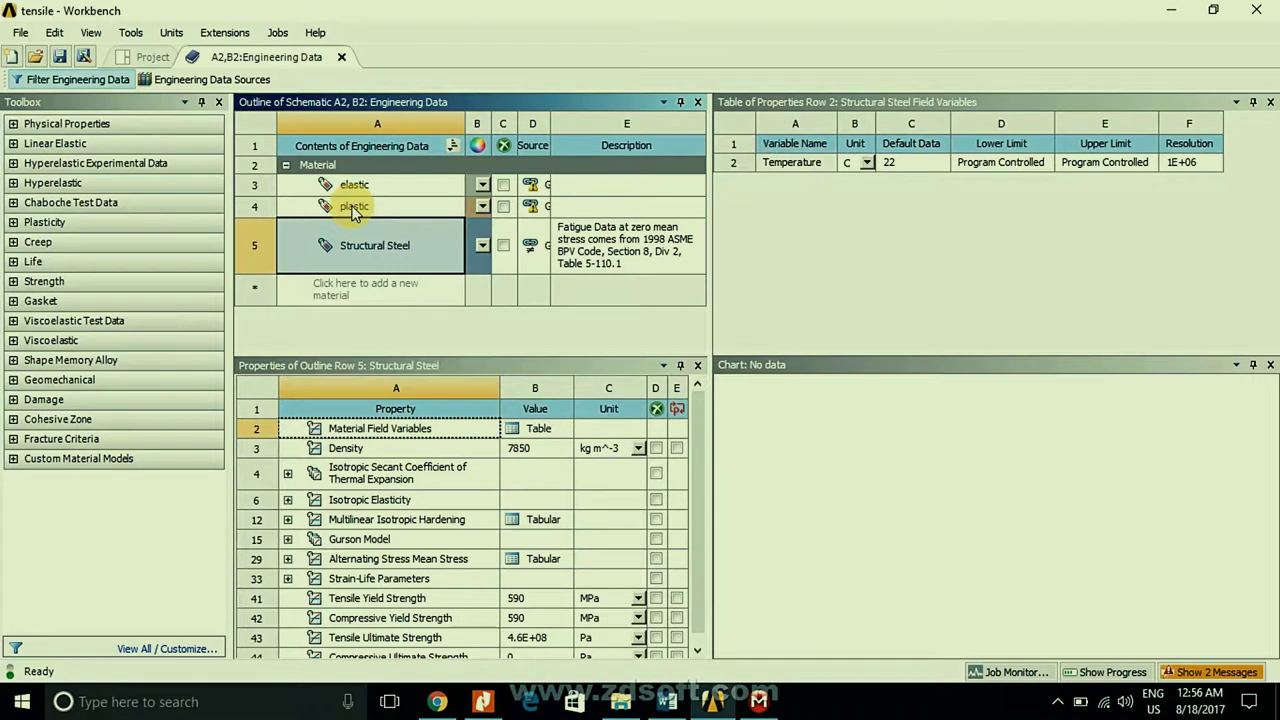
pyautogui.click(351, 205)
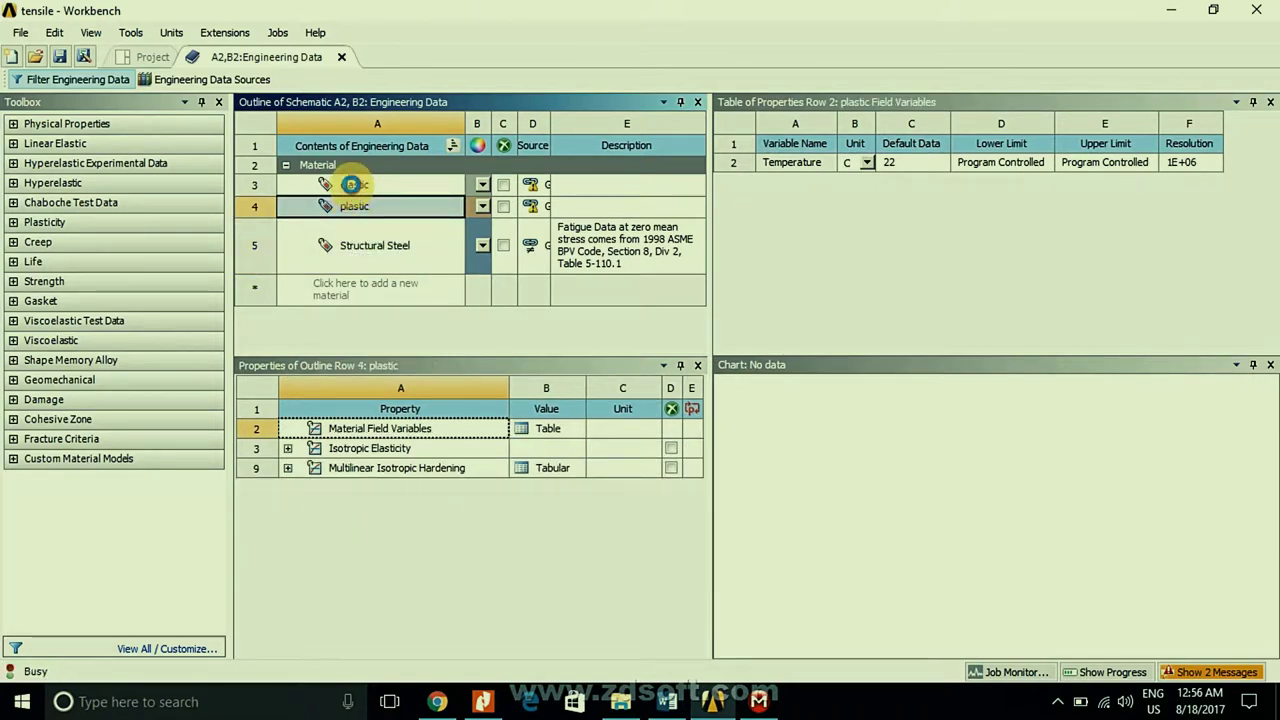
pyautogui.click(351, 184)
pyautogui.click(342, 208)
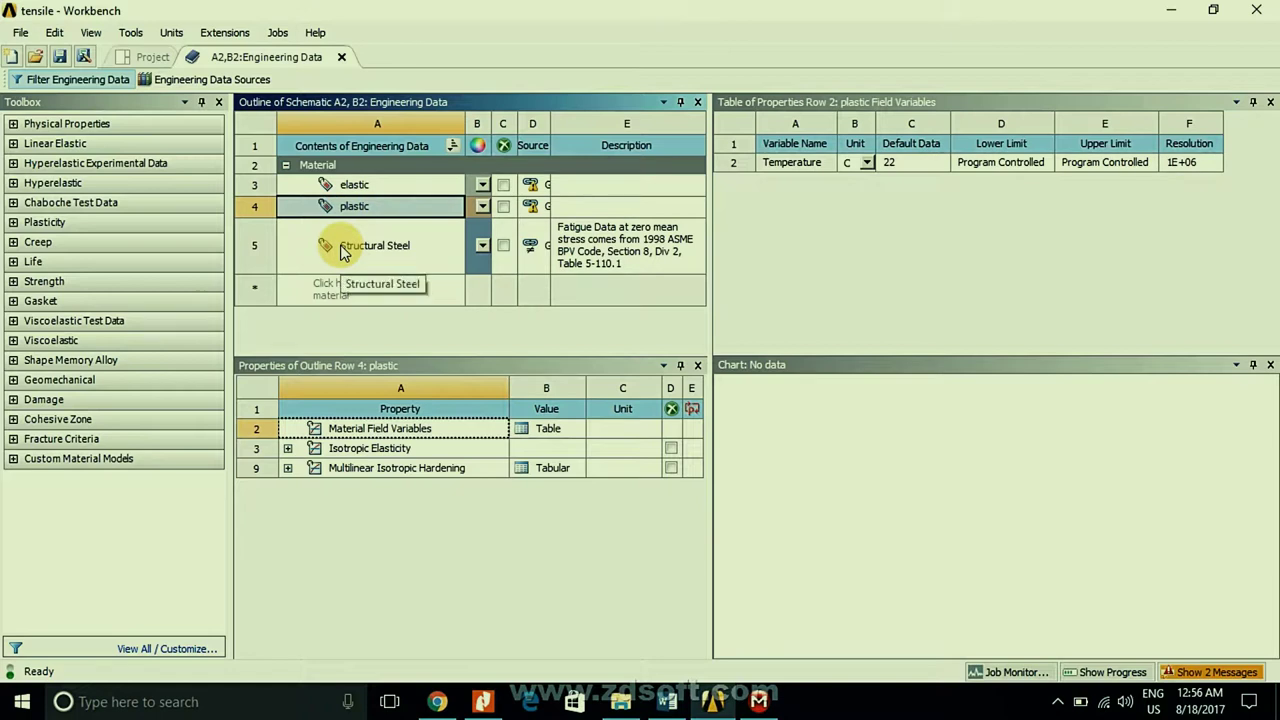
pyautogui.click(340, 252)
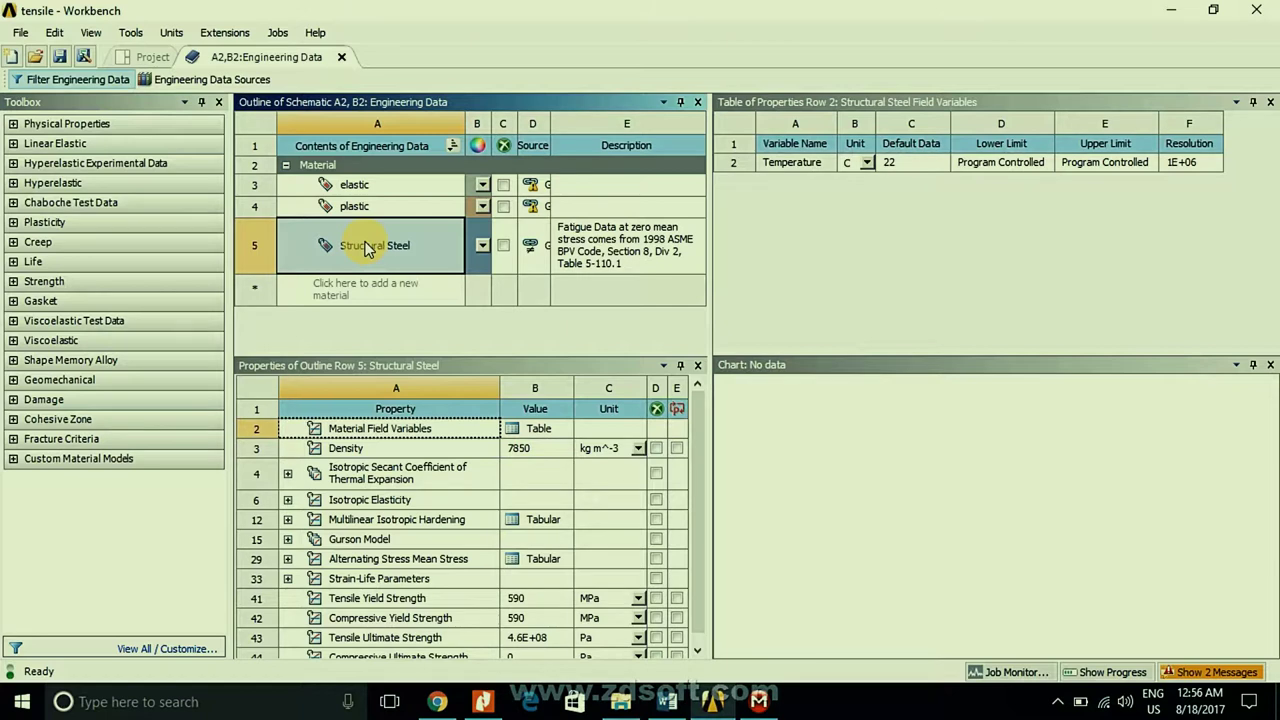
# - Examine the elastic material's Isotropic Elasticity values and the plastic material's Multilinear Isotropic Hardening table and curve
pyautogui.click(360, 186)
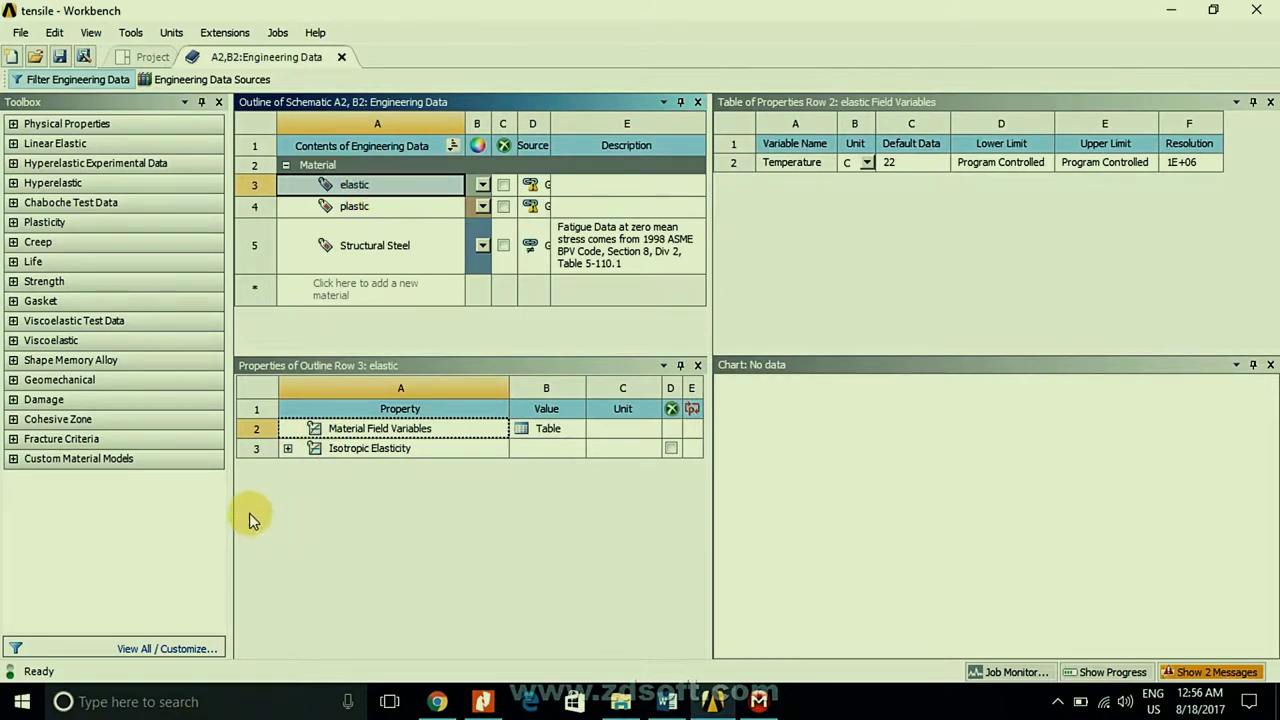
pyautogui.click(287, 449)
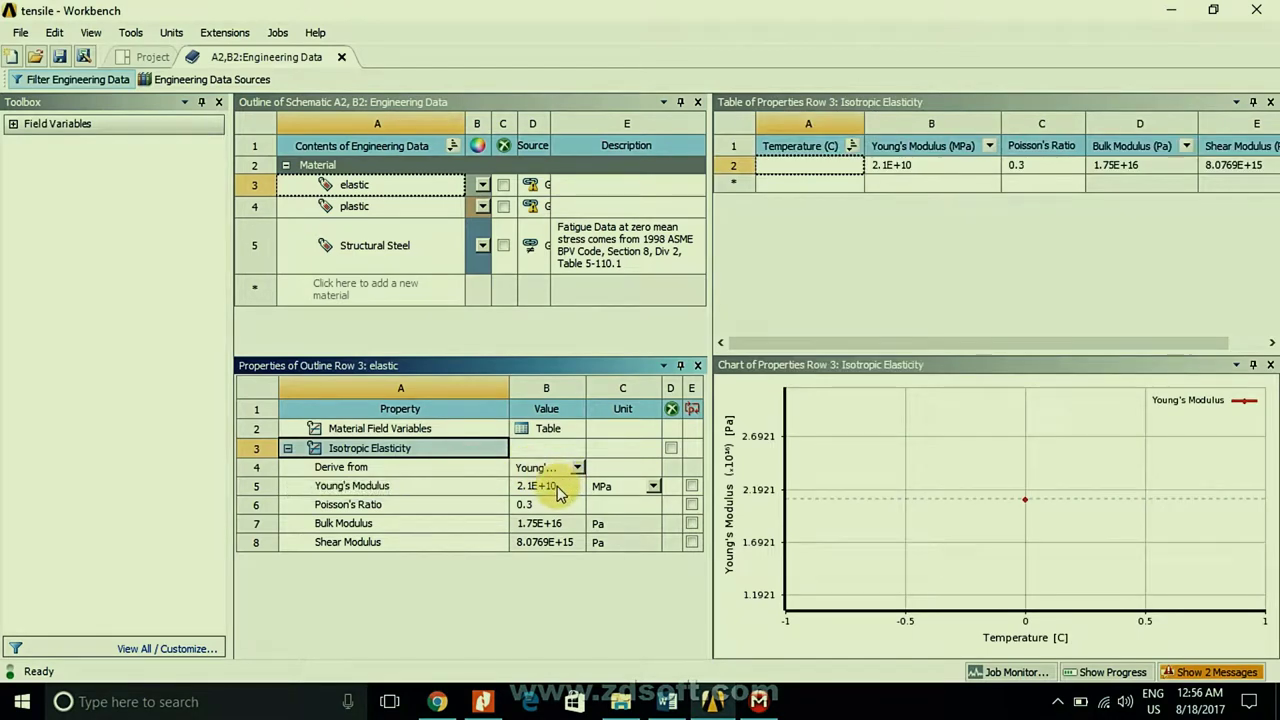
pyautogui.click(336, 205)
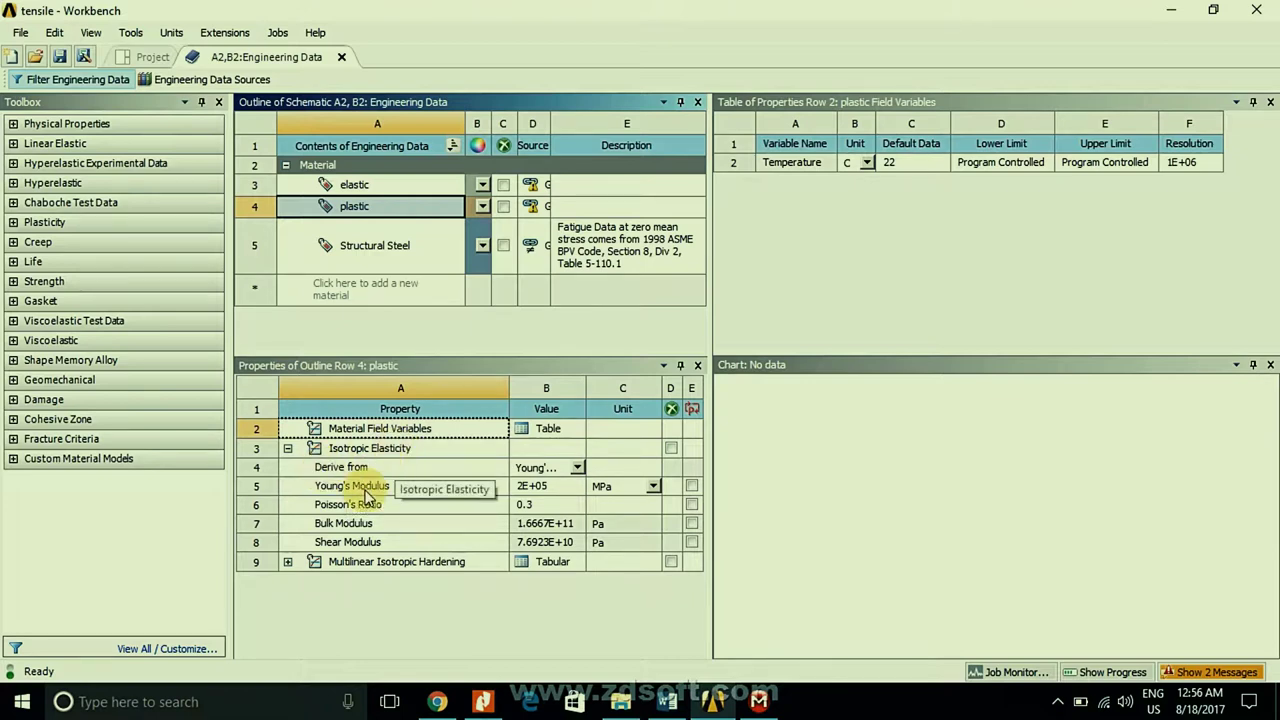
pyautogui.click(287, 562)
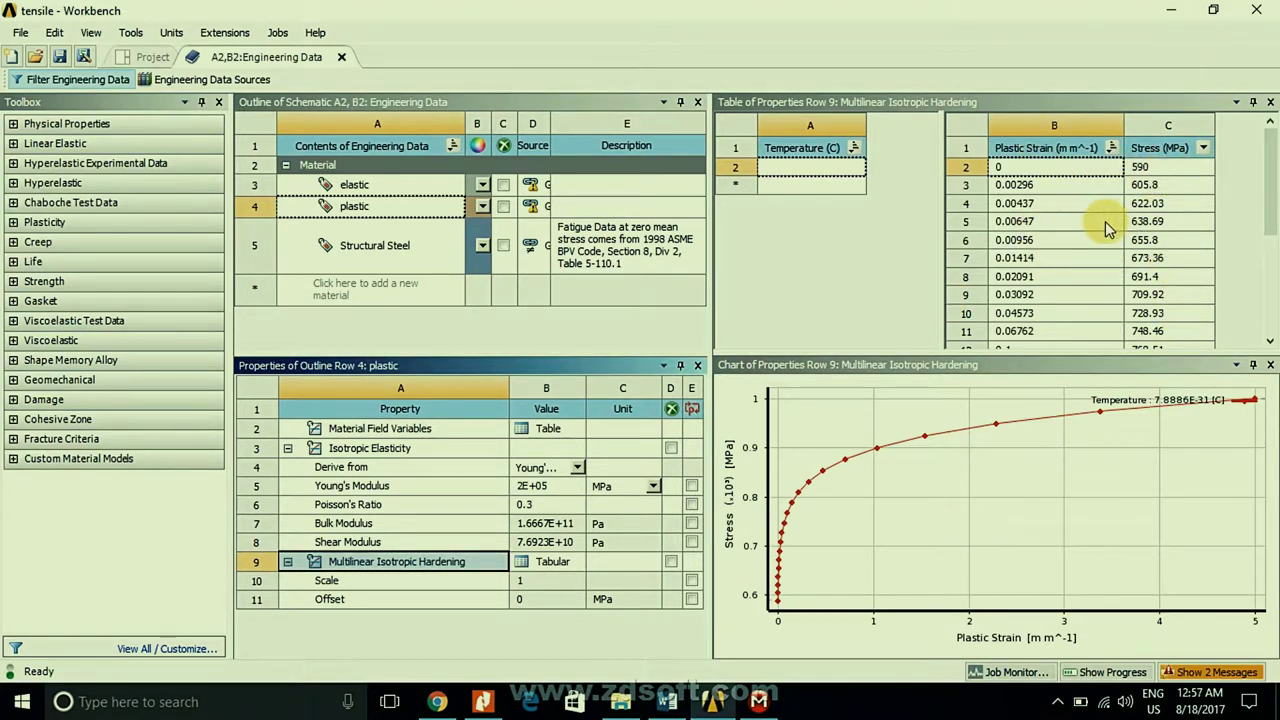
pyautogui.click(353, 184)
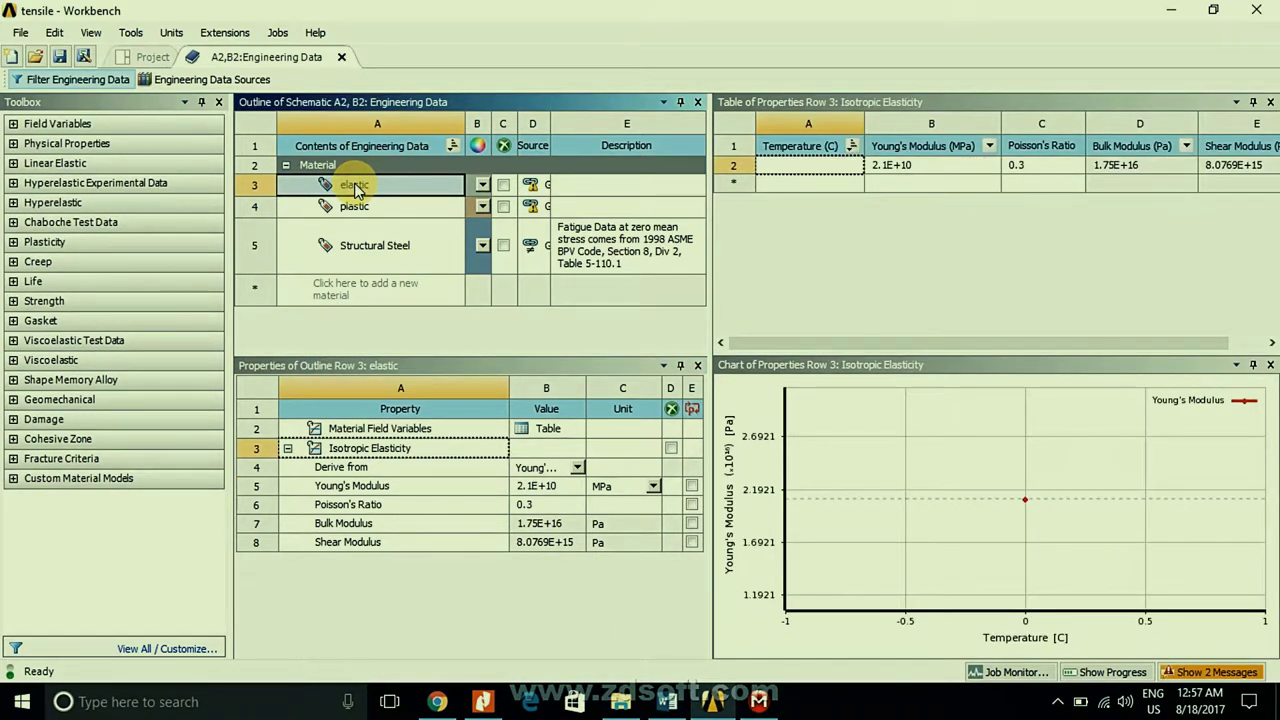
pyautogui.click(350, 207)
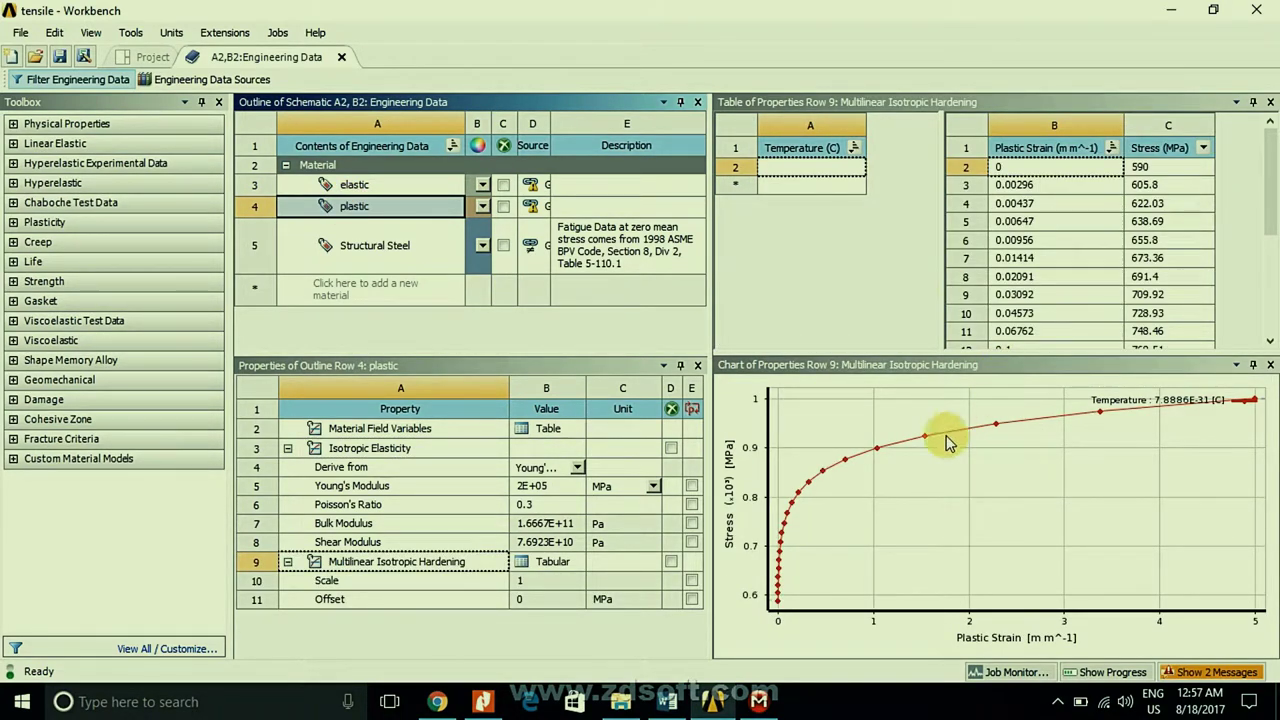
pyautogui.click(375, 248)
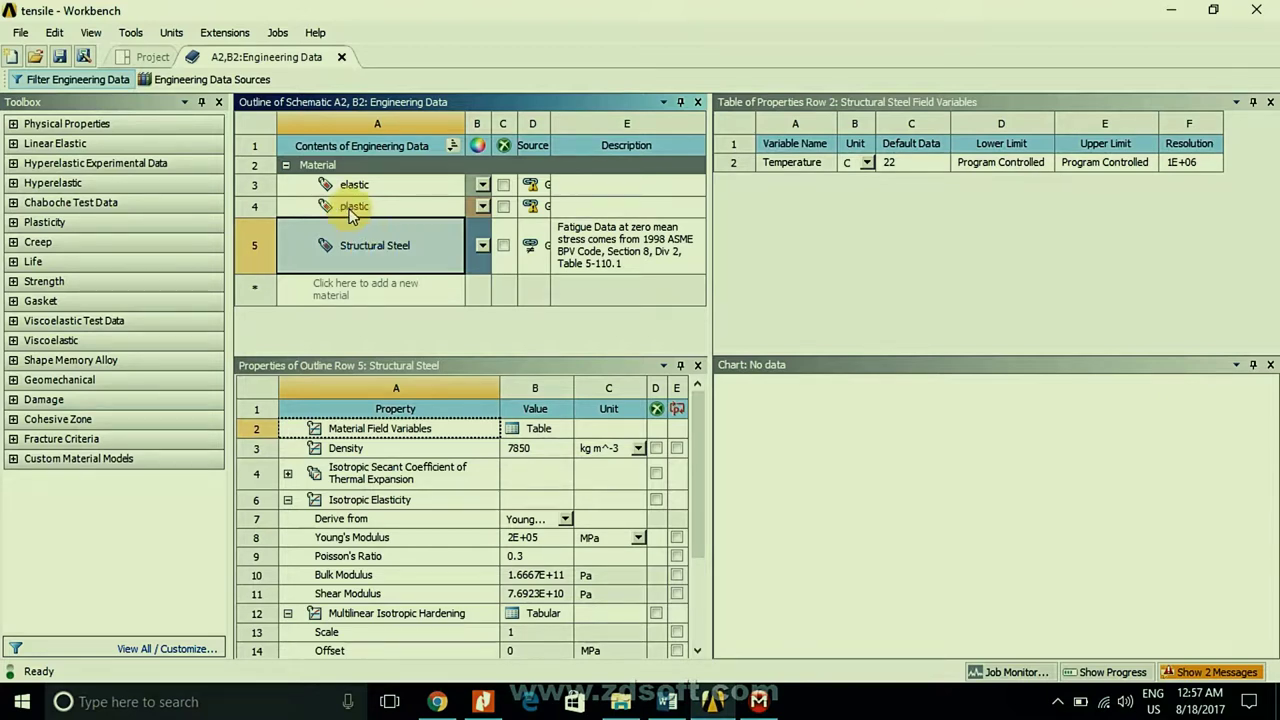
# - For the plastic material, inspect which Plasticity and Linear Elastic property models are available to add
pyautogui.click(352, 210)
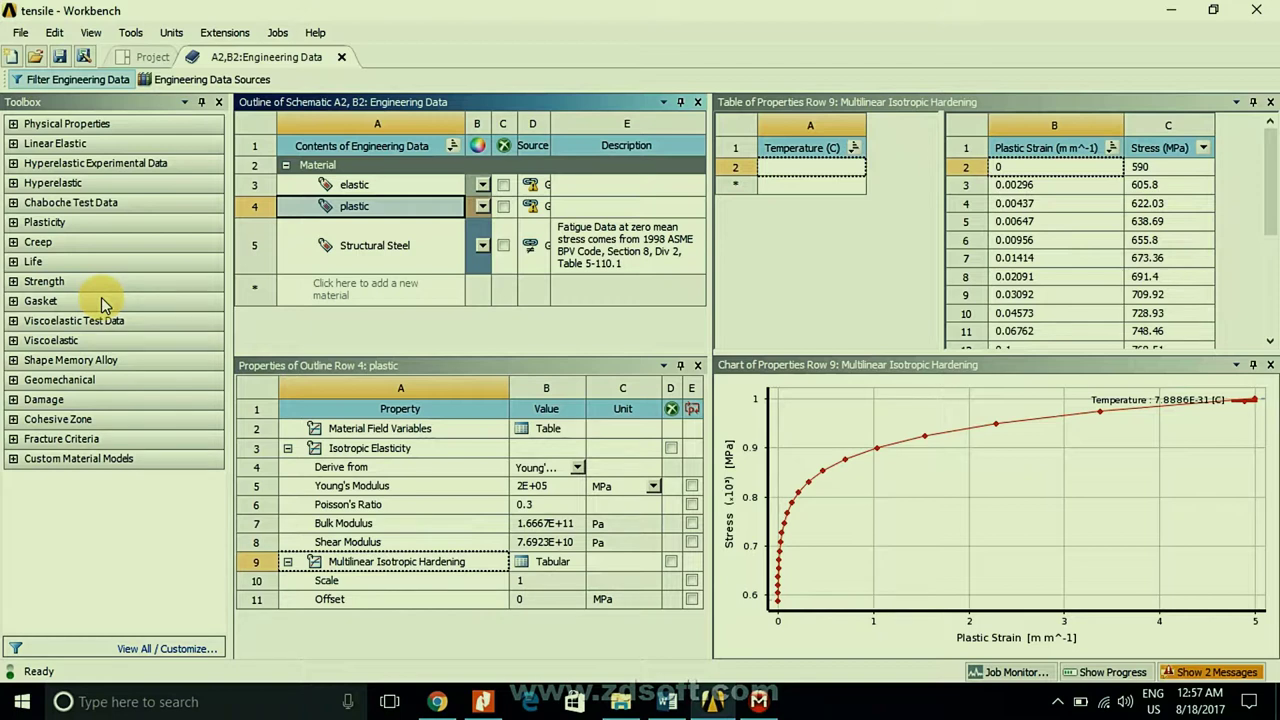
pyautogui.click(13, 223)
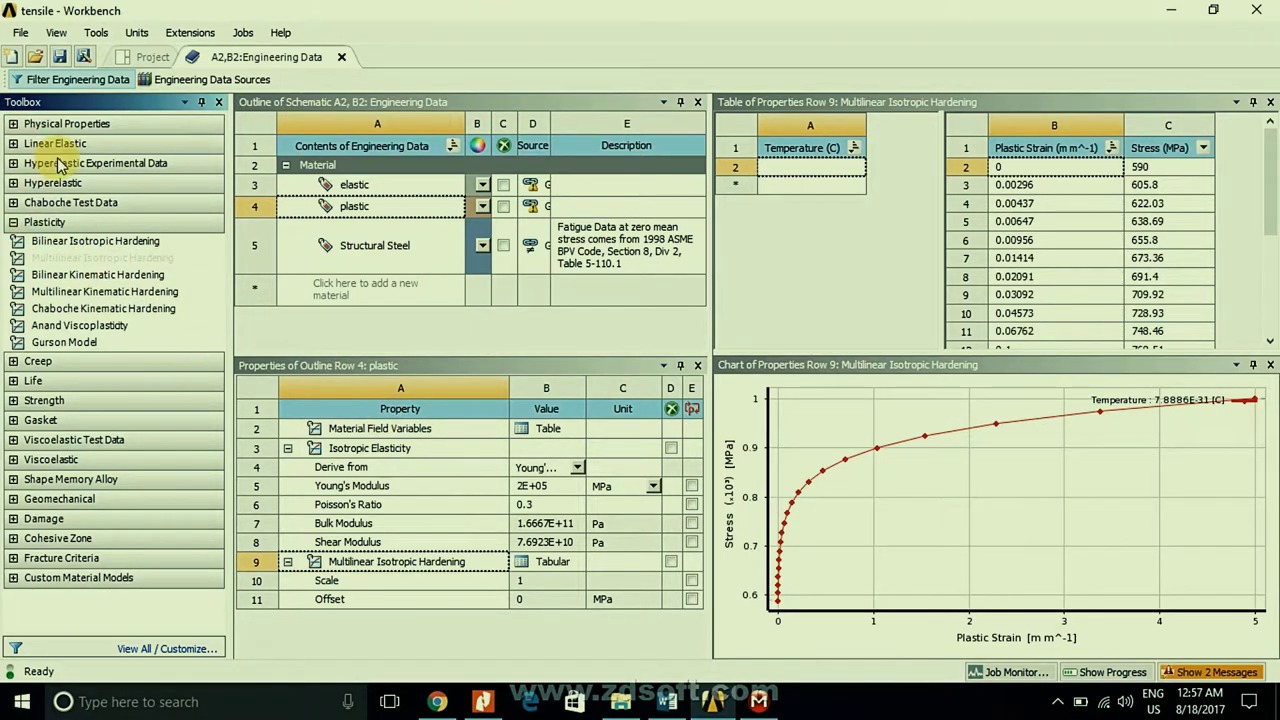
pyautogui.click(13, 143)
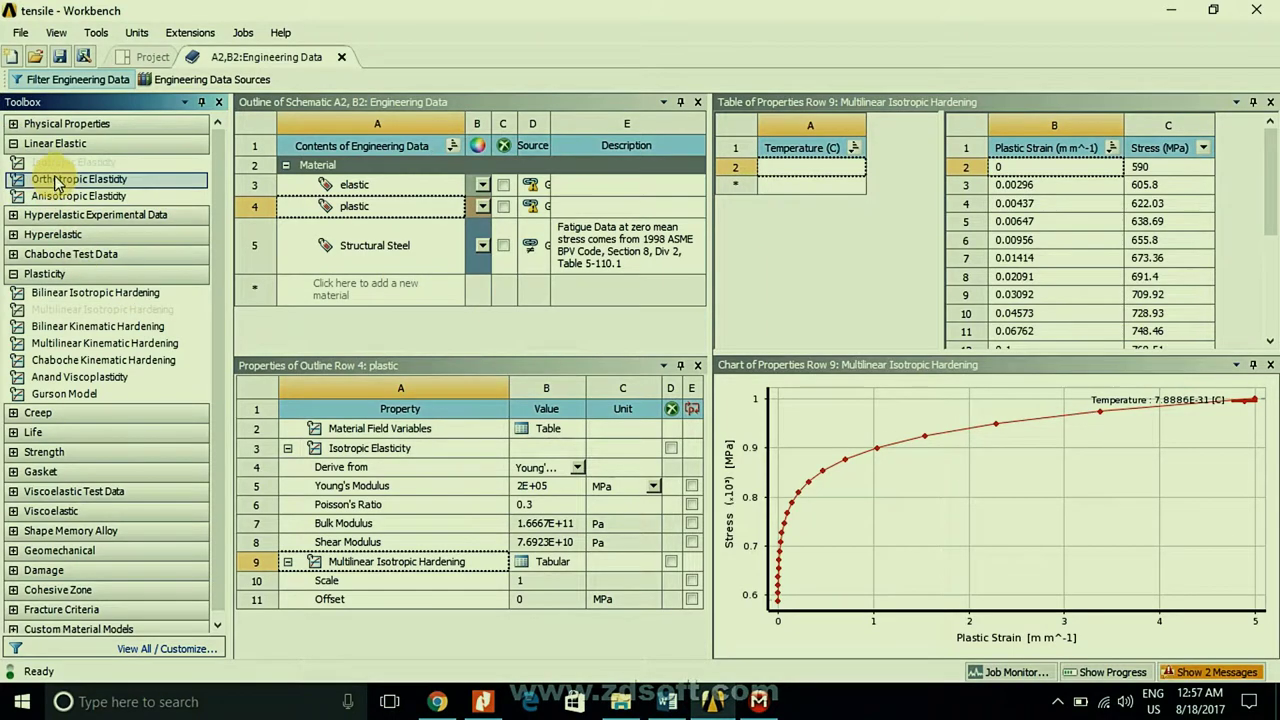
pyautogui.click(13, 144)
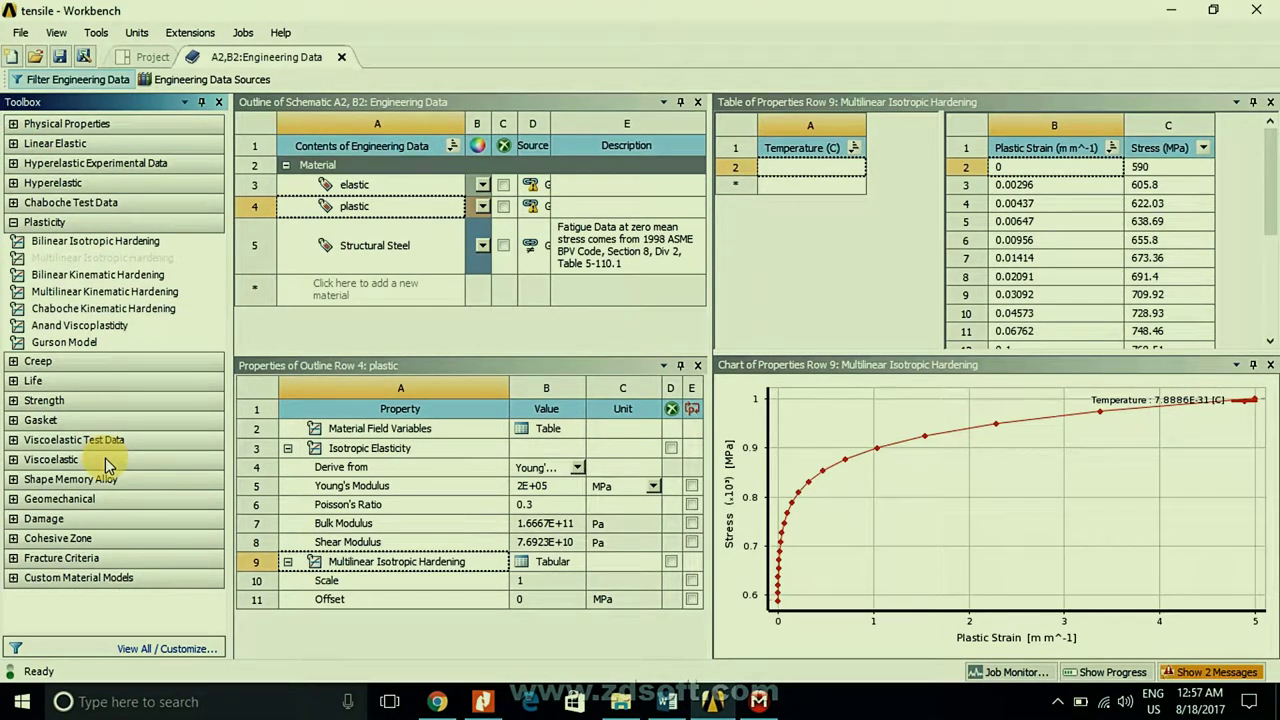
# - Examine Structural Steel's density, elasticity and Multilinear Isotropic Hardening data
pyautogui.click(372, 254)
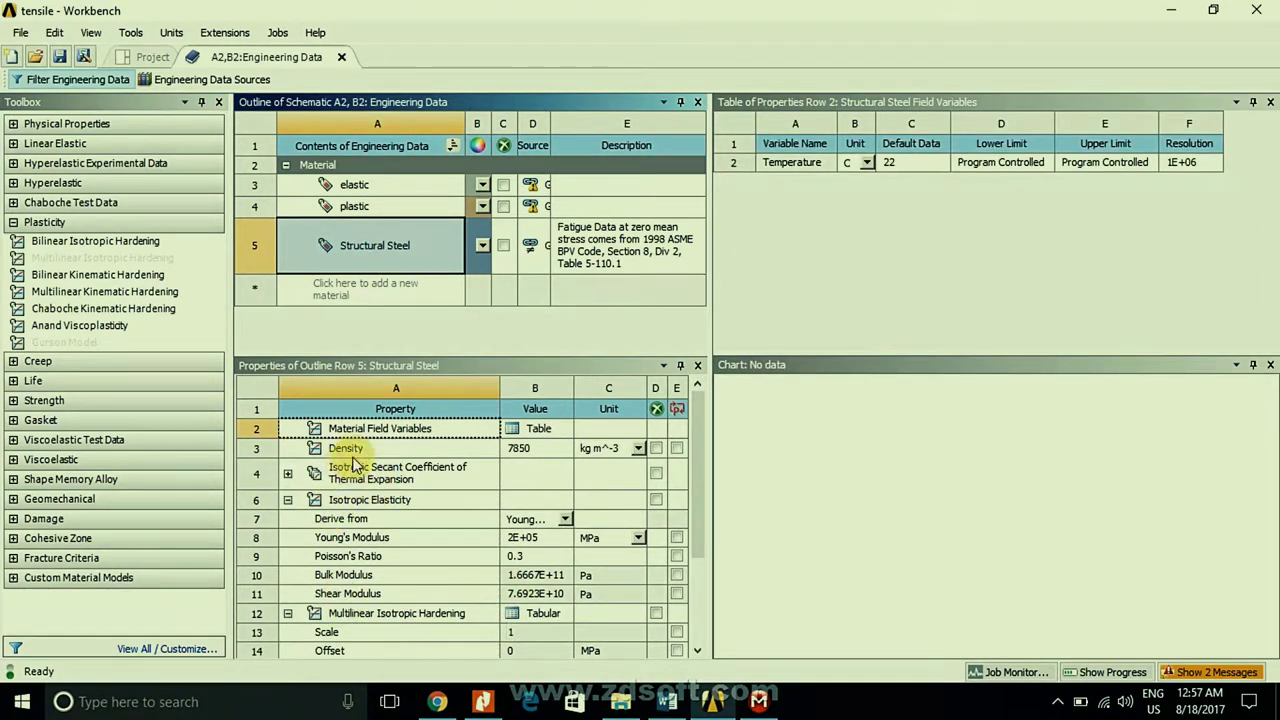
pyautogui.moveTo(345, 449); pyautogui.dragTo(370, 522)
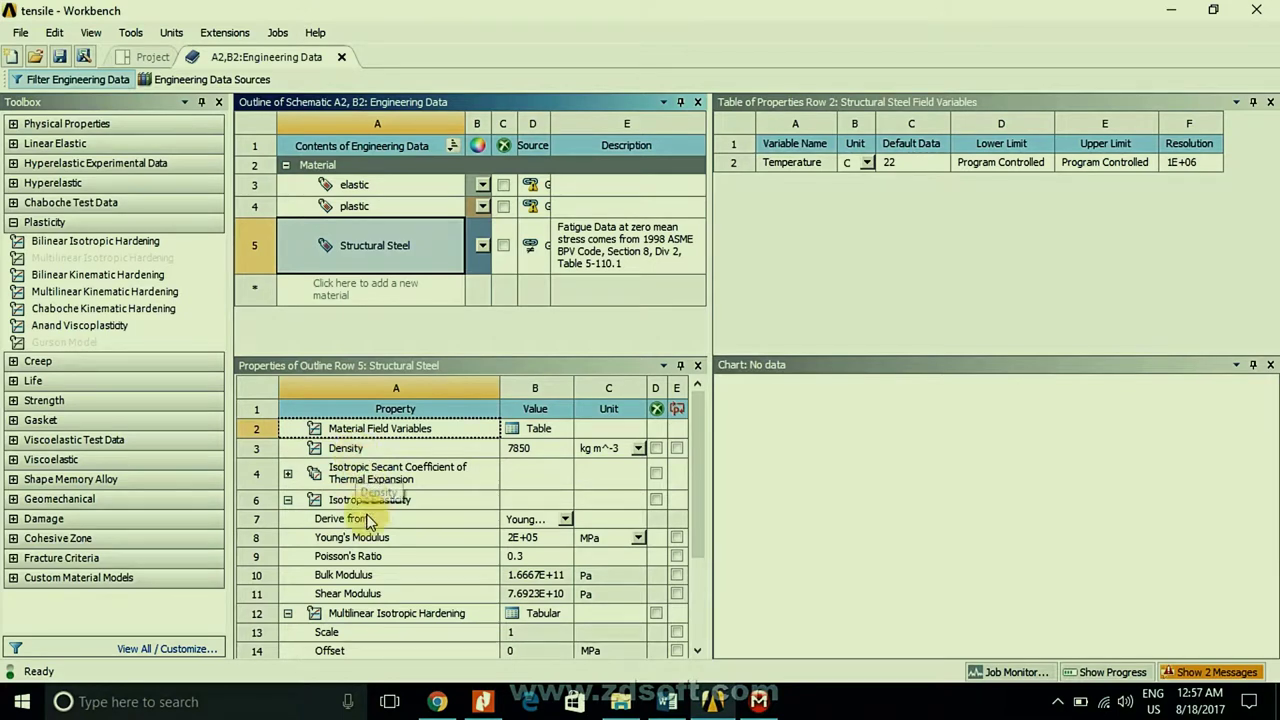
pyautogui.click(335, 614)
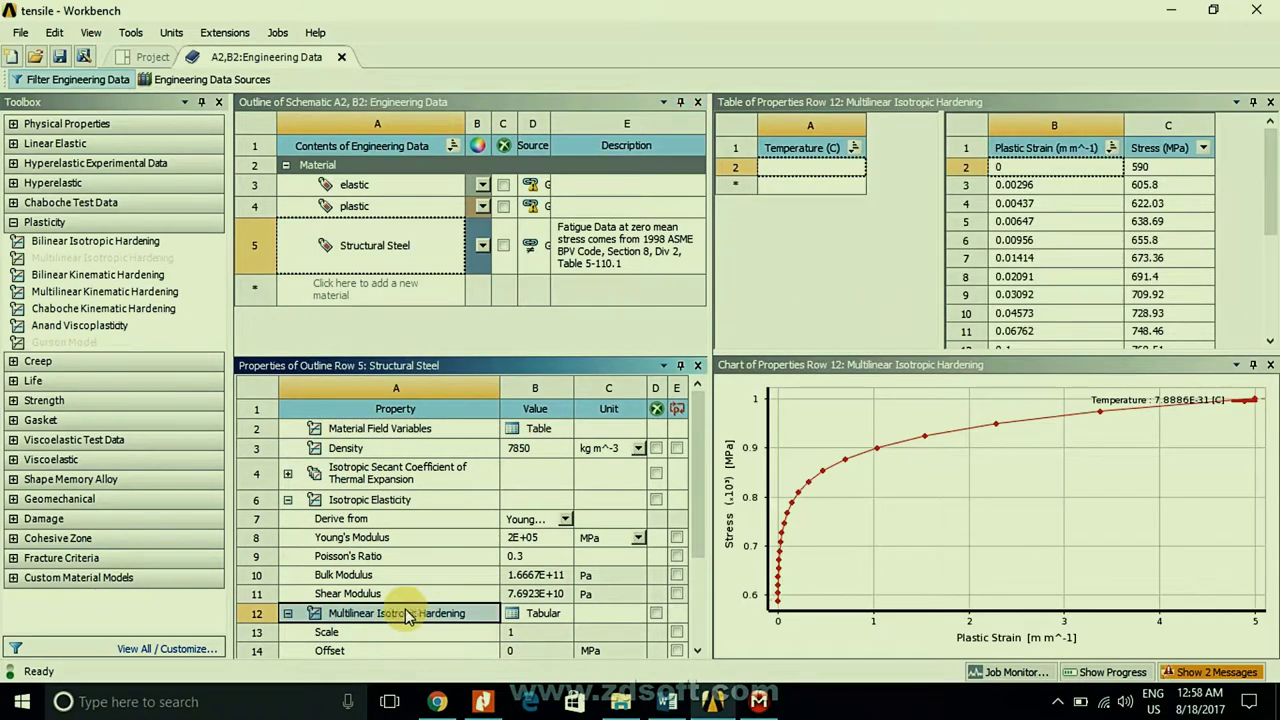
pyautogui.scroll(-3, 699, 640)
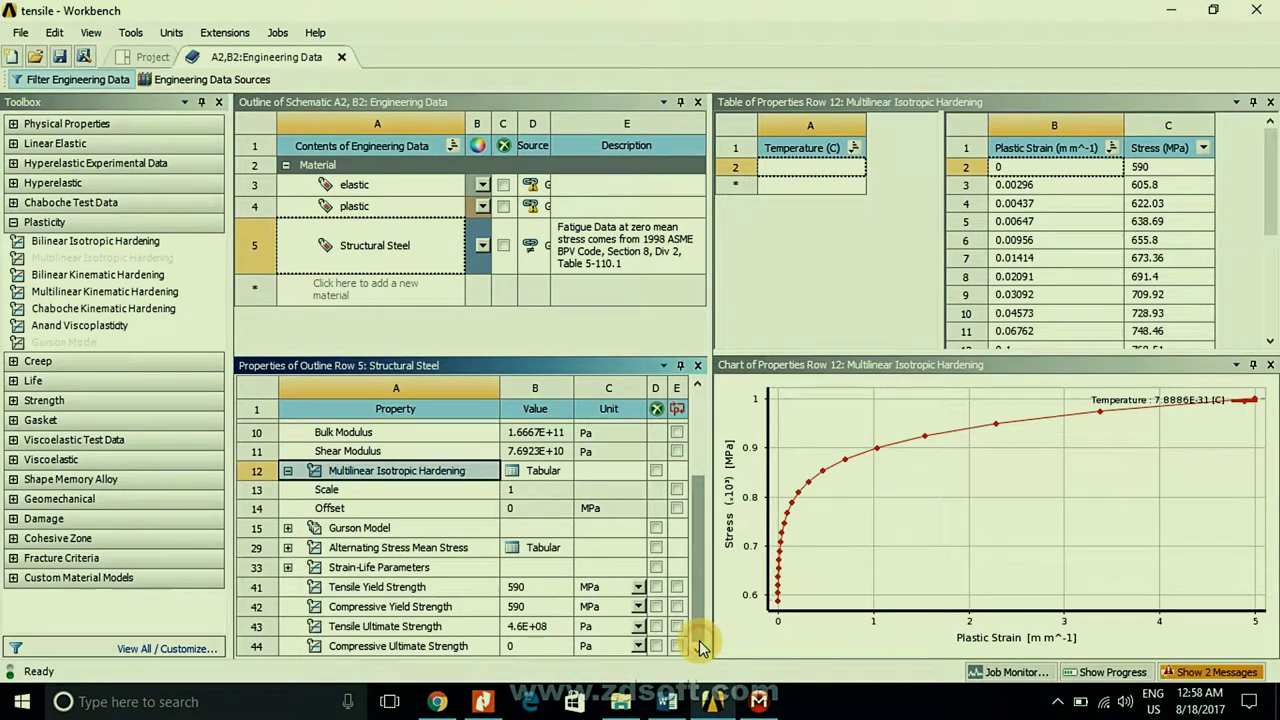
# - Inspect Structural Steel's Gurson Model parameters and the additional data options offered for that model
pyautogui.click(368, 532)
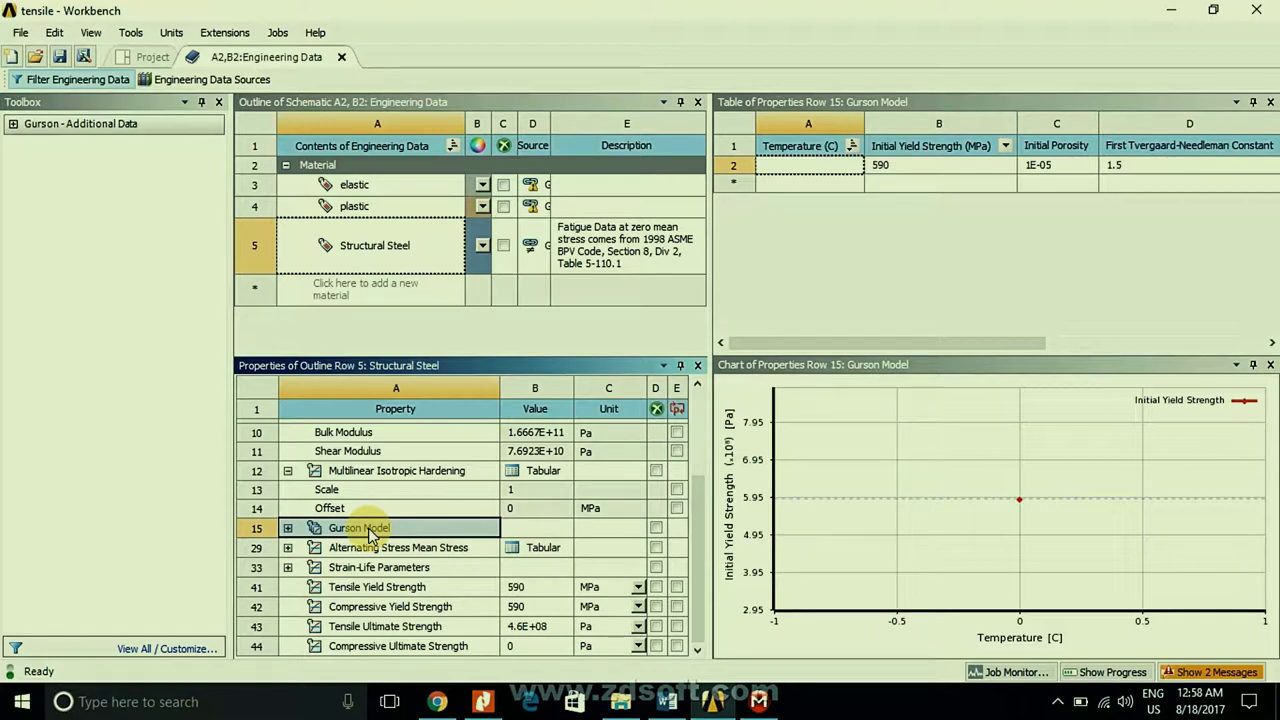
pyautogui.click(13, 124)
pyautogui.click(55, 164)
pyautogui.click(70, 146)
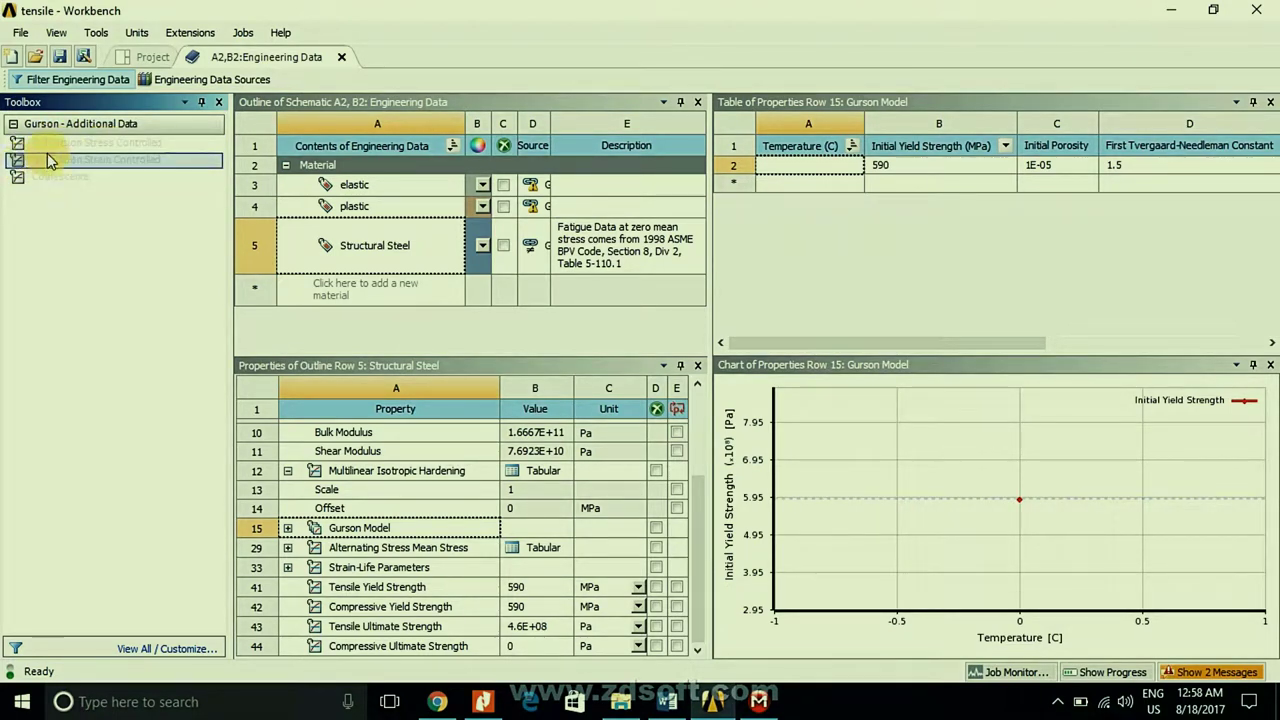
# - Expand Structural Steel's Gurson Model and examine the Yield Function's Initial Yield Strength and Initial Porosity
pyautogui.click(35, 162)
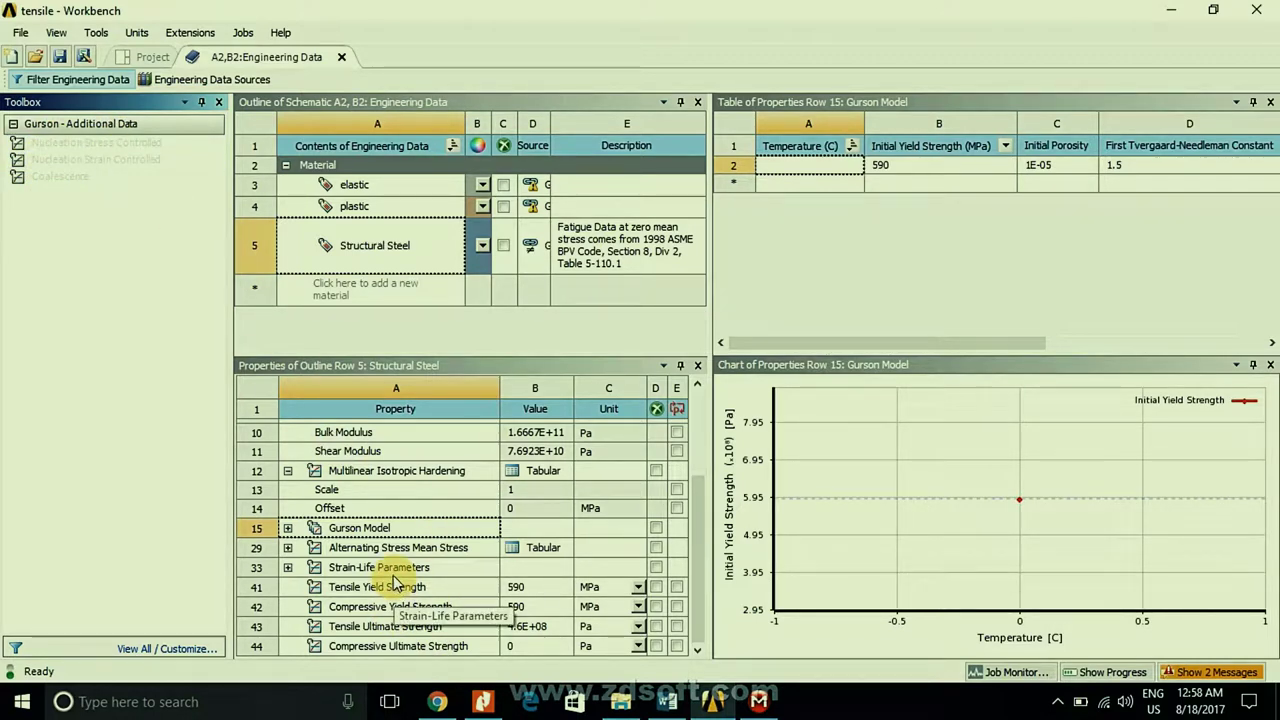
pyautogui.click(287, 528)
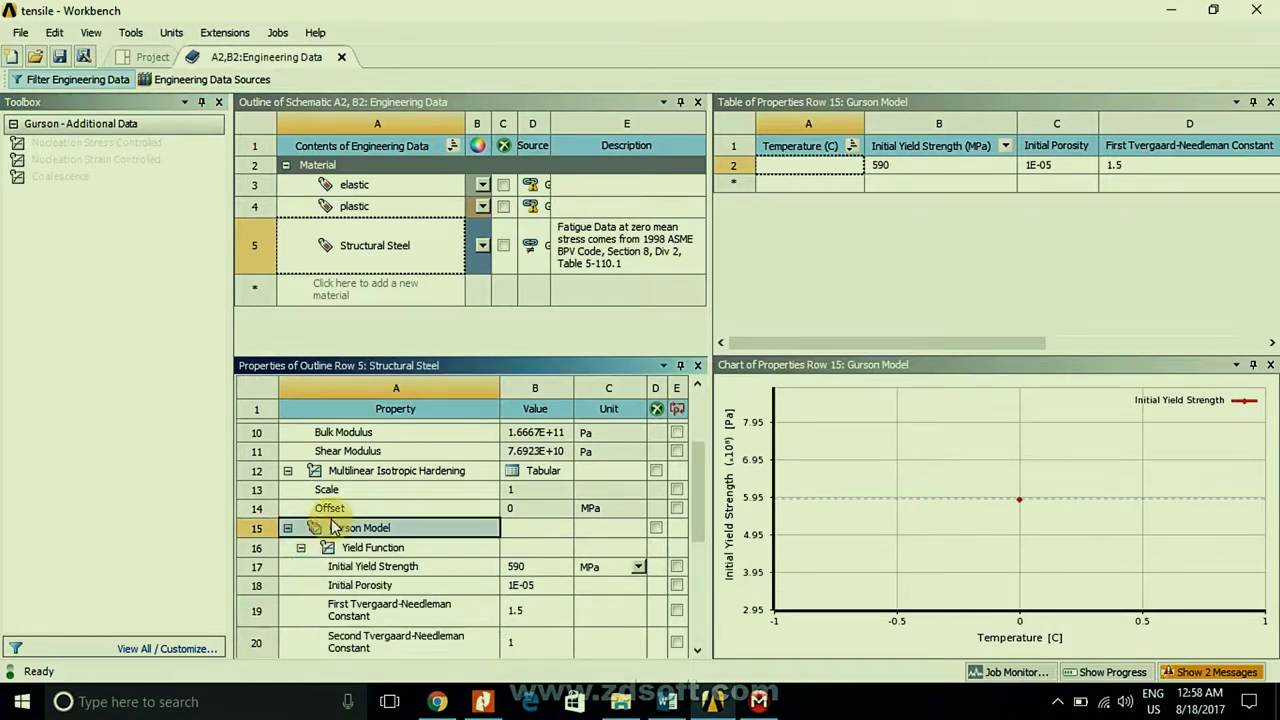
pyautogui.click(378, 567)
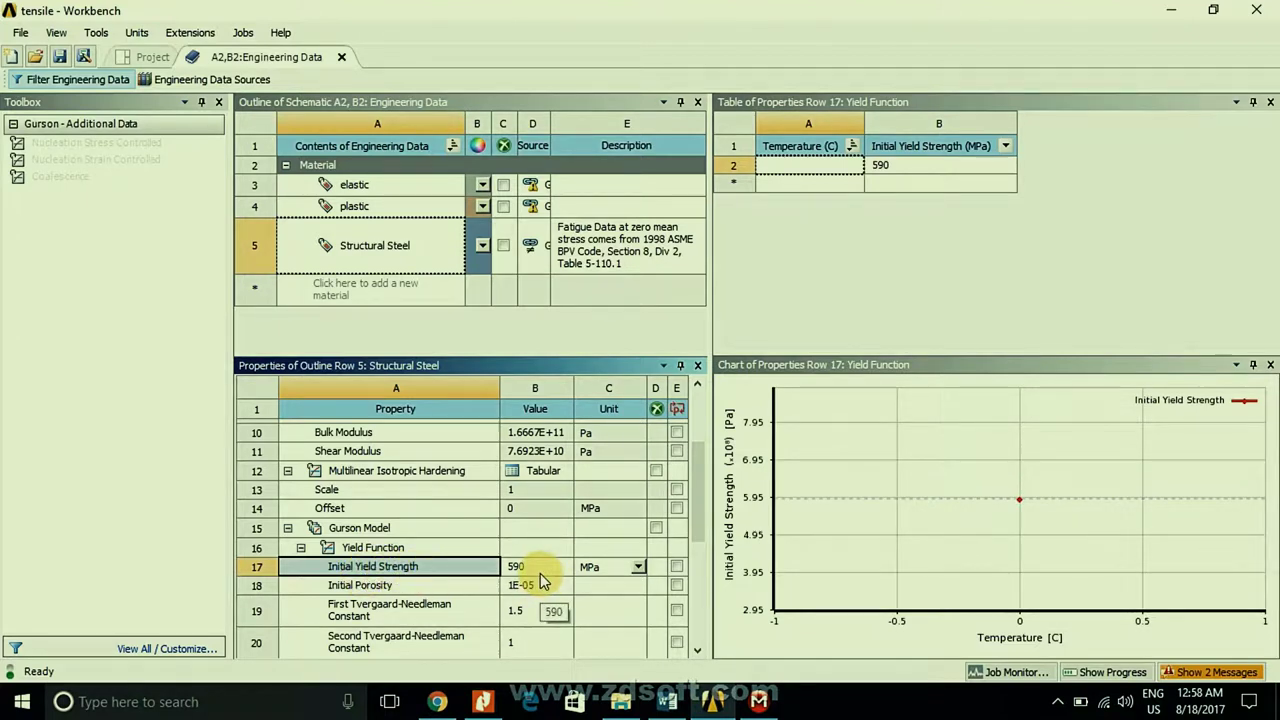
pyautogui.click(394, 585)
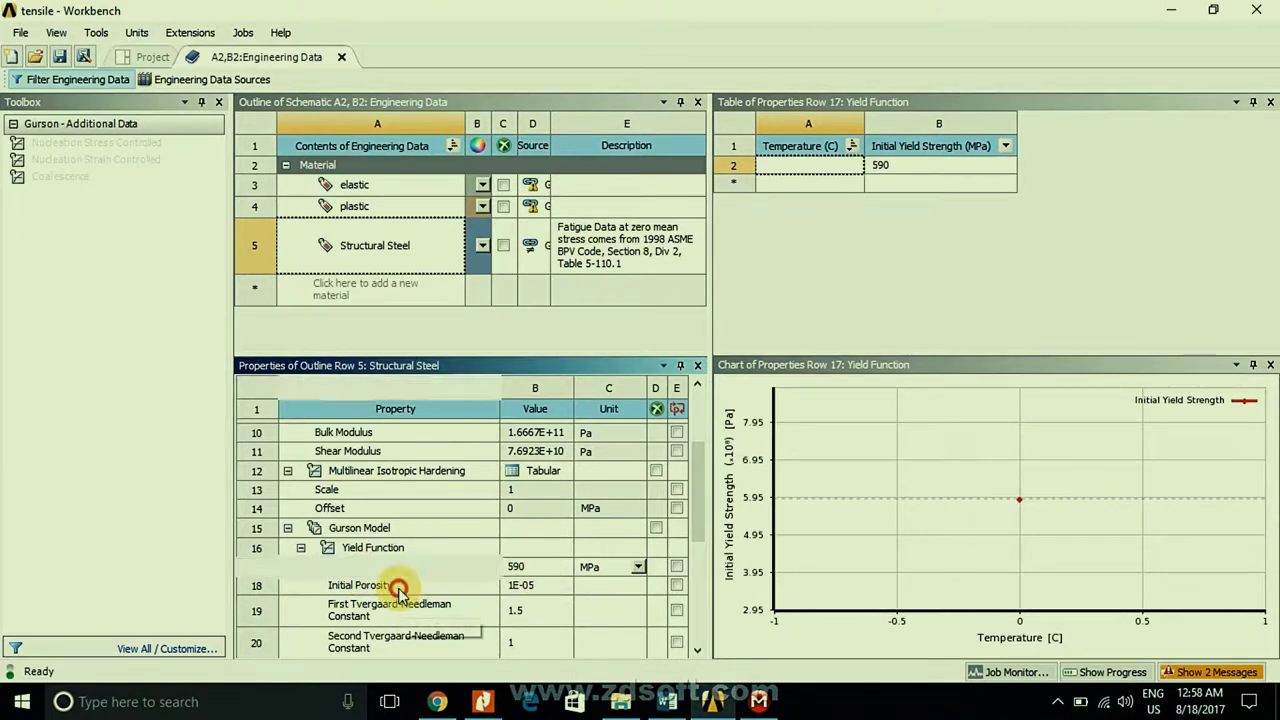
pyautogui.doubleClick(531, 590)
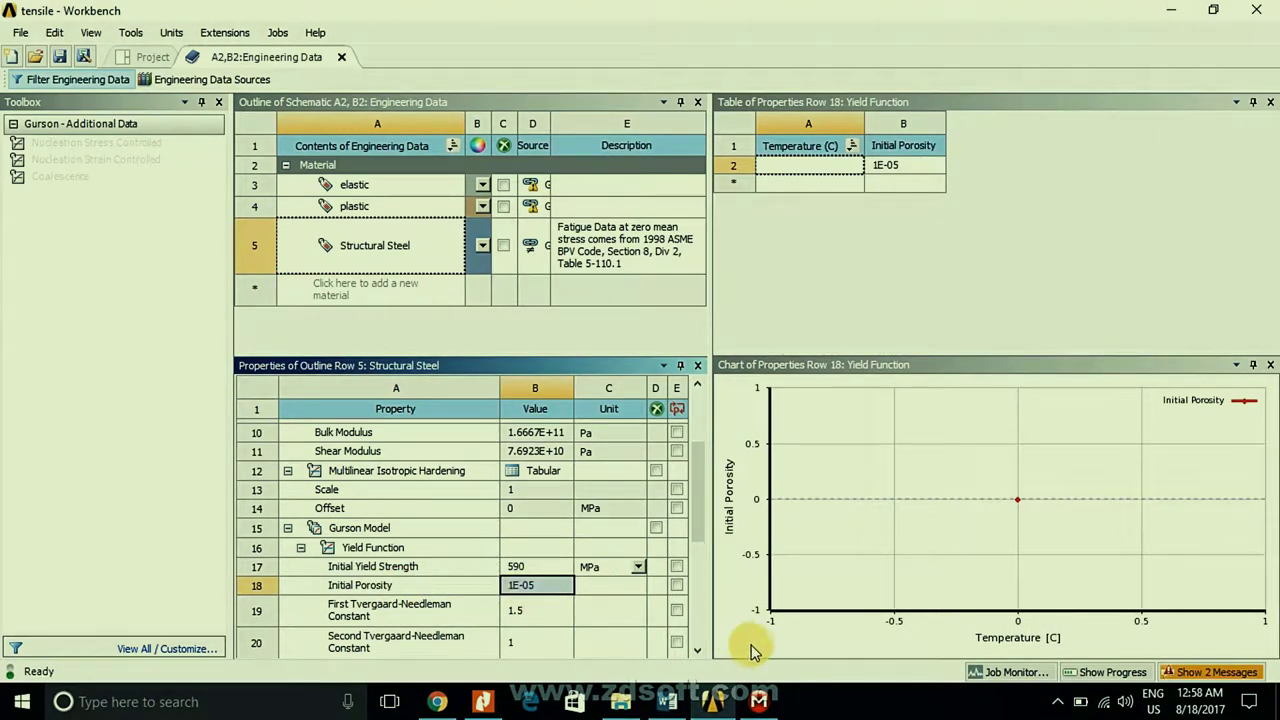
# - Examine the First, Second and Third Tvergaard-Needleman Constants of the Gurson Model's Yield Function
pyautogui.click(697, 651)
pyautogui.click(697, 651)
pyautogui.click(697, 651)
pyautogui.click(697, 651)
pyautogui.click(697, 651)
pyautogui.click(697, 651)
pyautogui.click(697, 651)
pyautogui.click(697, 651)
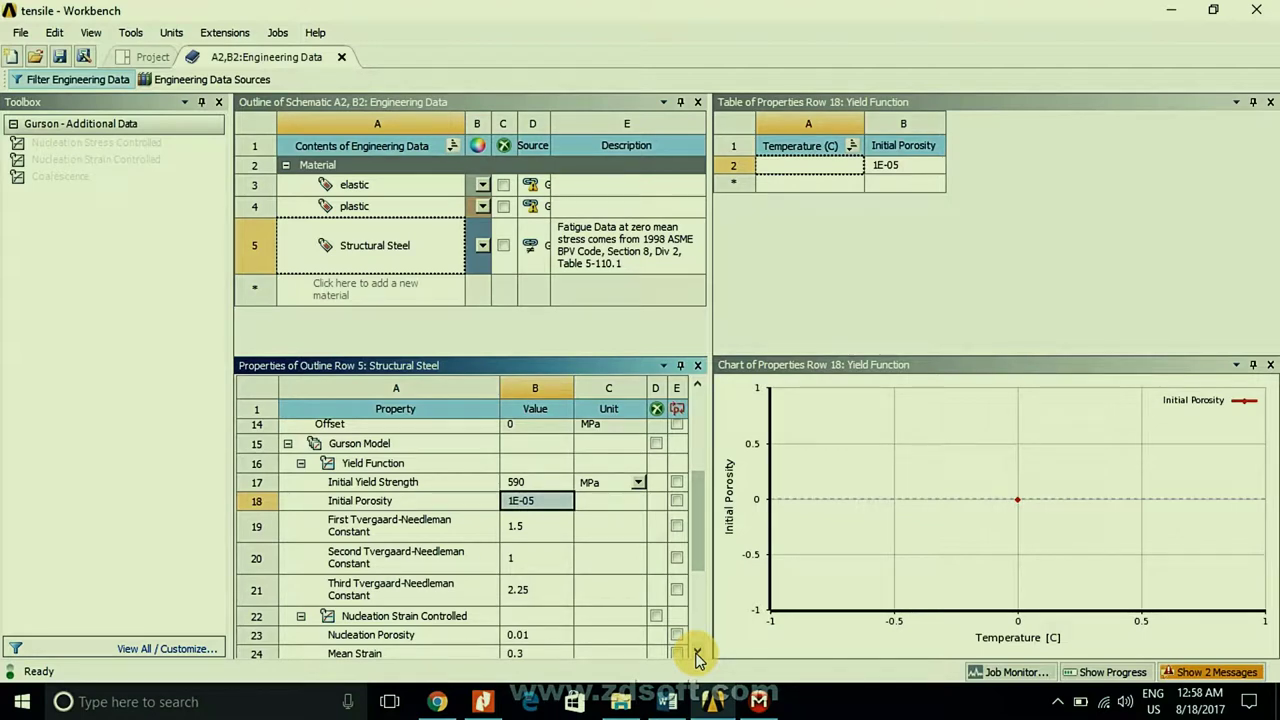
pyautogui.click(403, 535)
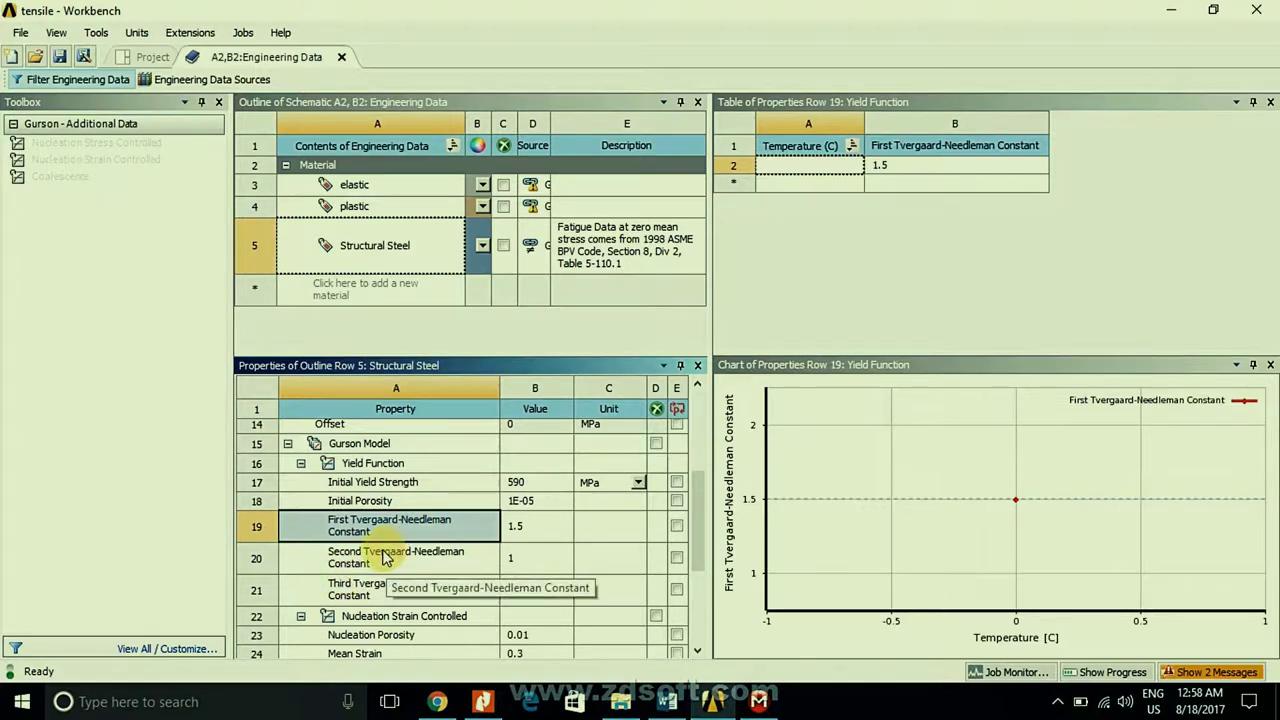
pyautogui.click(382, 551)
pyautogui.click(368, 585)
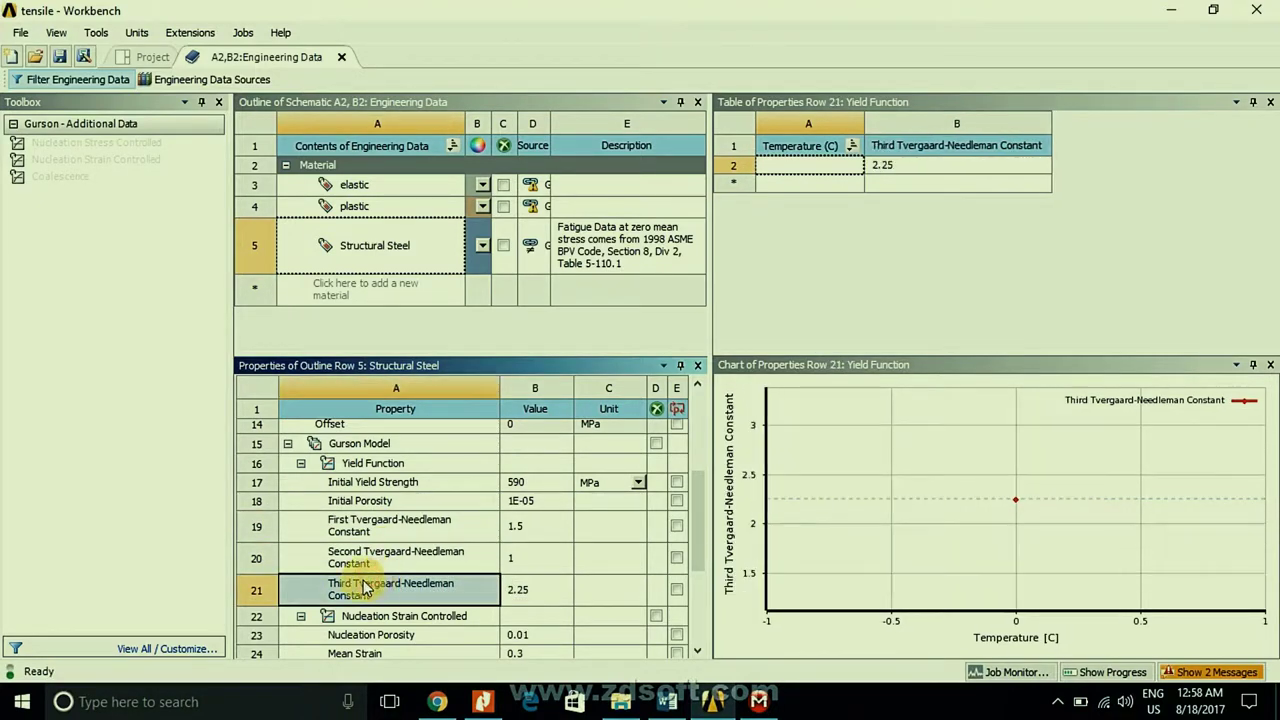
# - Collapse the Yield Function group and examine Nucleation Porosity, Mean Strain and Strain Standard Deviation under Nucleation Strain Controlled
pyautogui.click(302, 470)
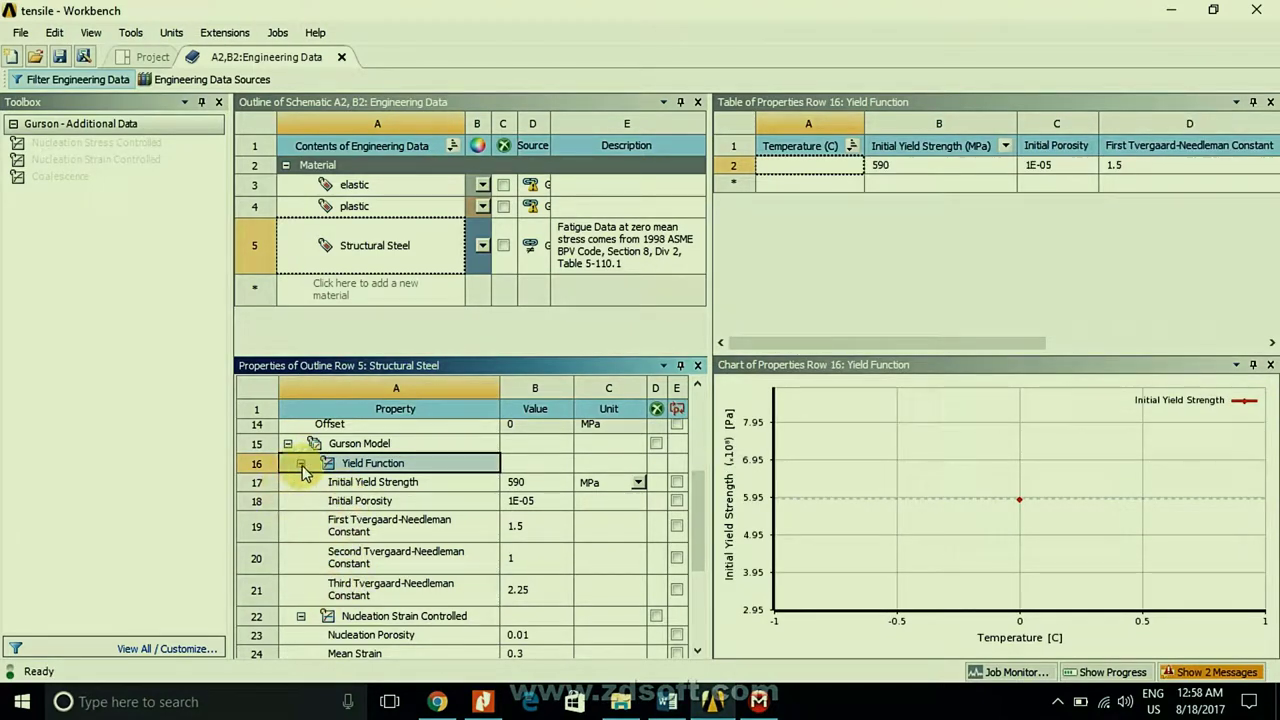
pyautogui.click(301, 465)
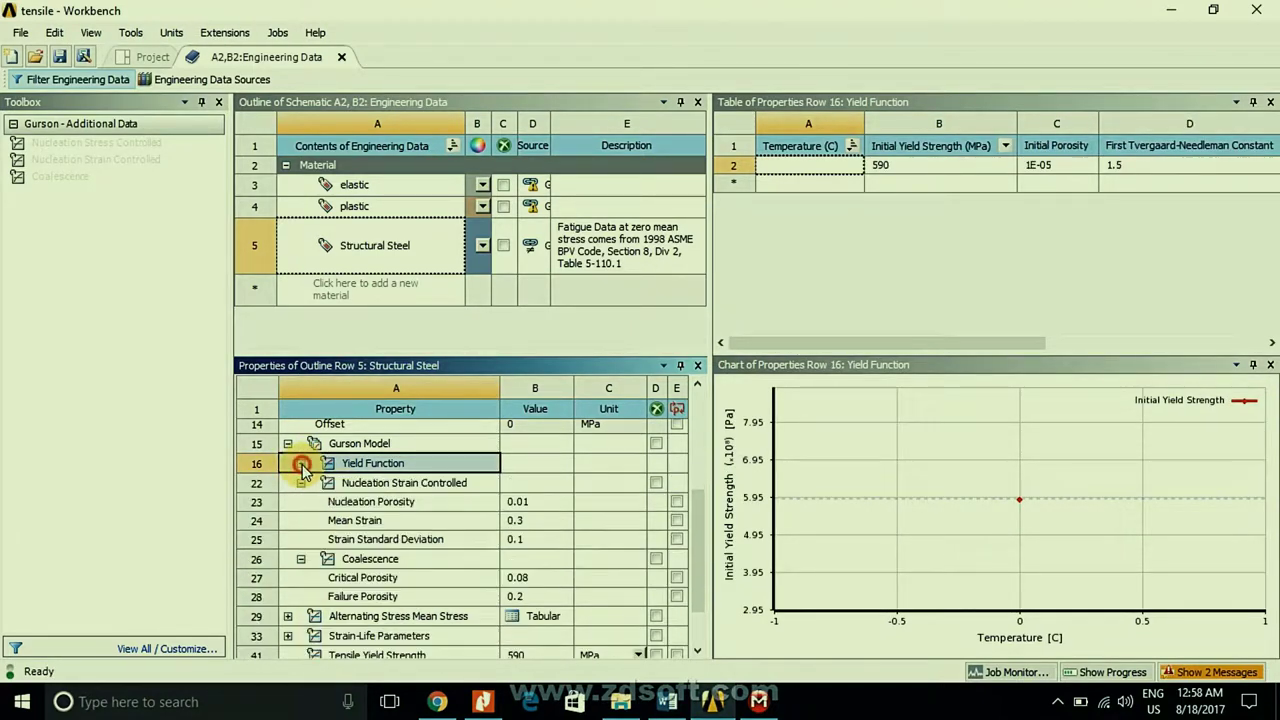
pyautogui.click(350, 486)
pyautogui.click(357, 505)
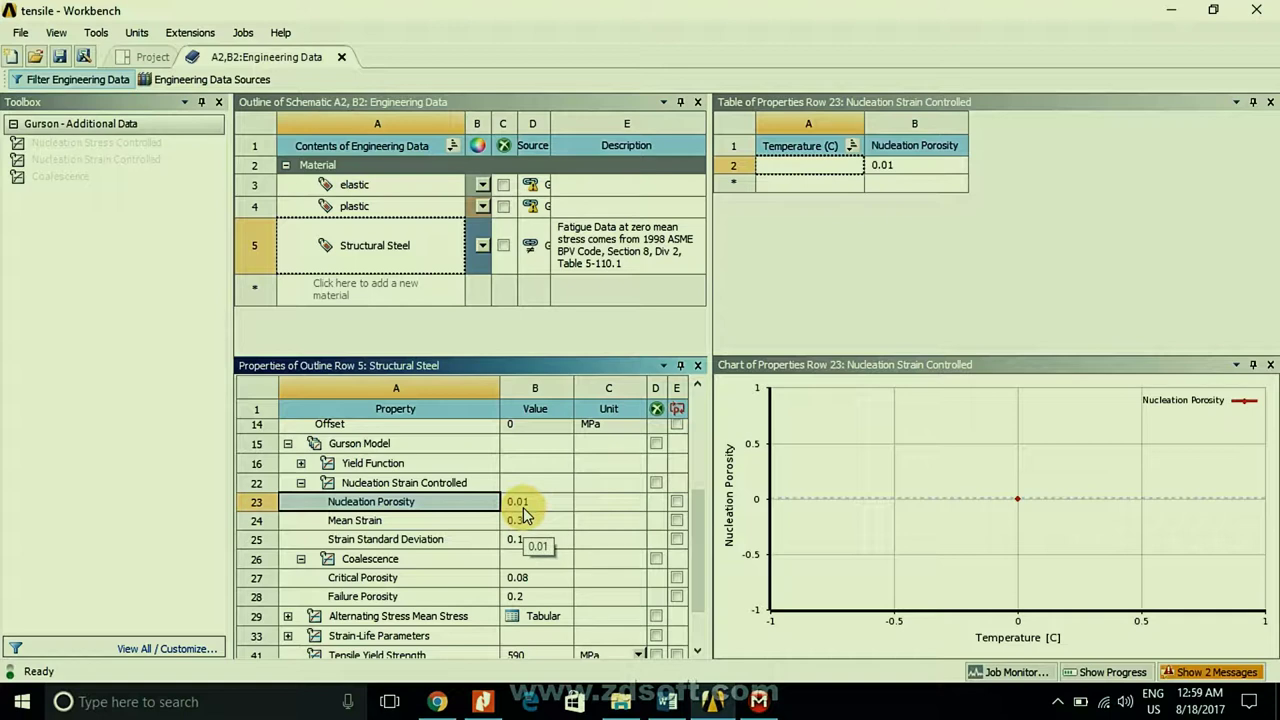
pyautogui.click(372, 521)
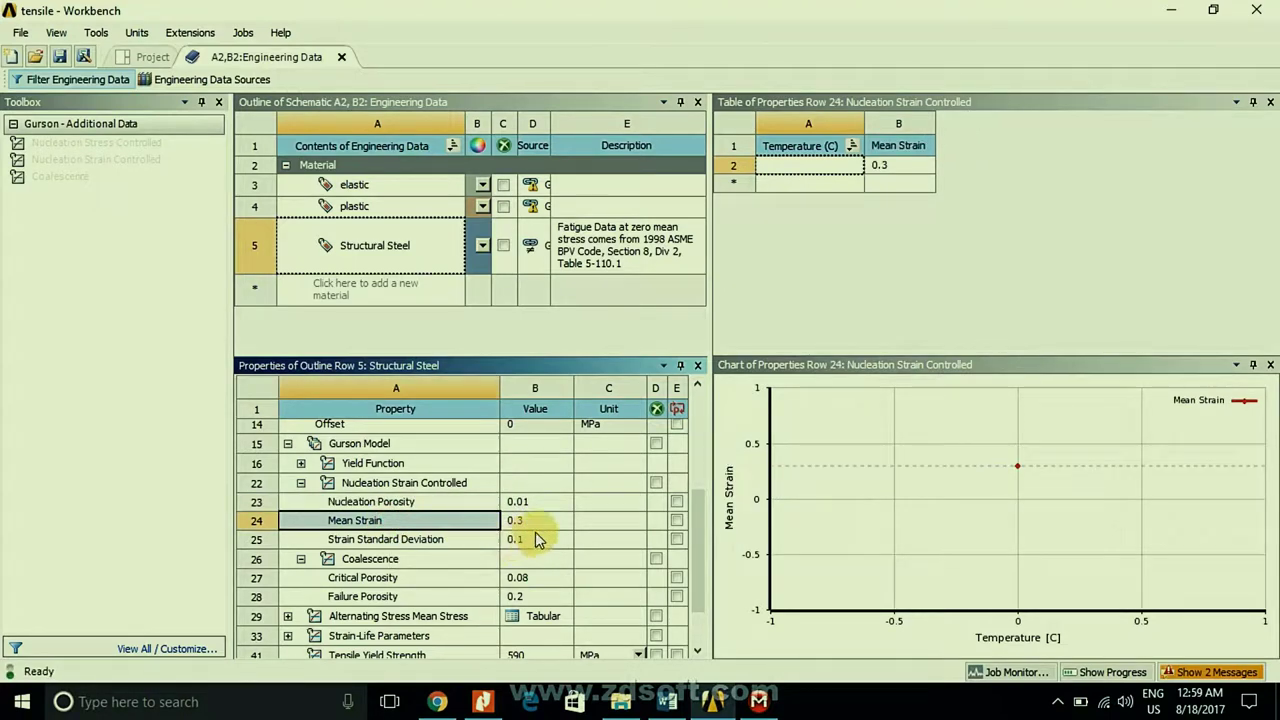
pyautogui.click(405, 543)
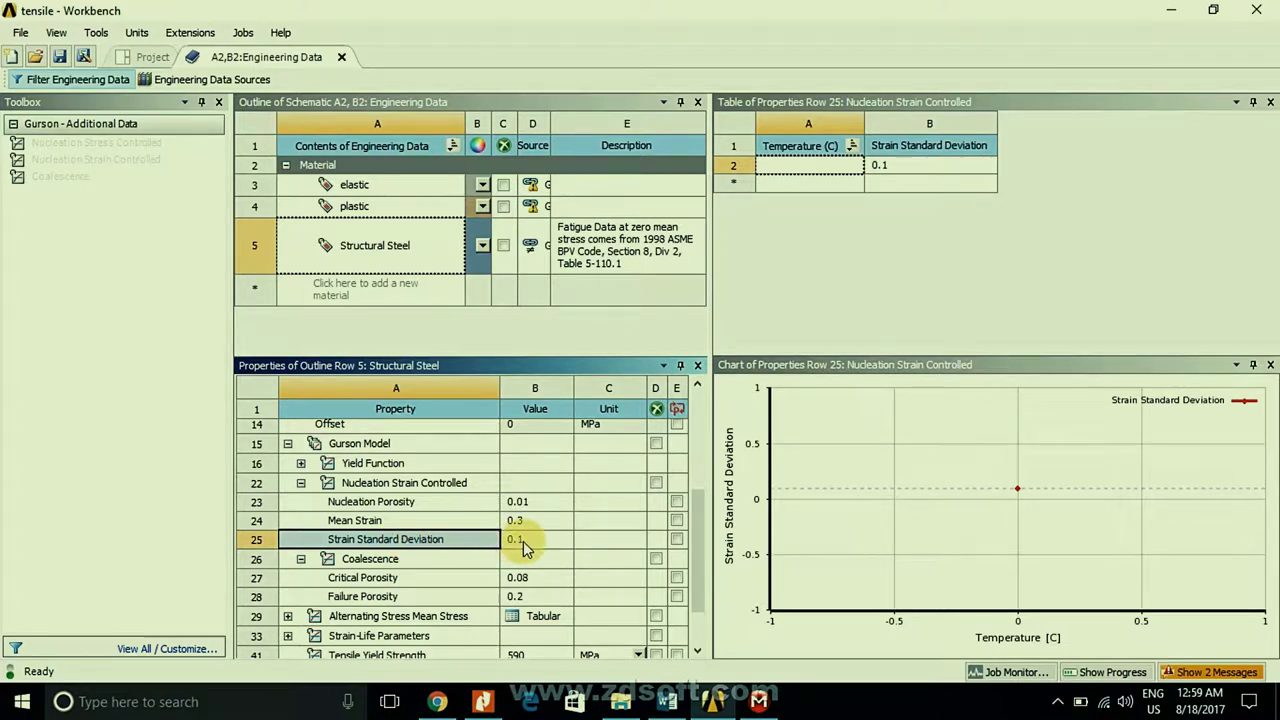
# - Examine the Gurson Model's Coalescence data, covering Critical Porosity and Failure Porosity
pyautogui.click(365, 558)
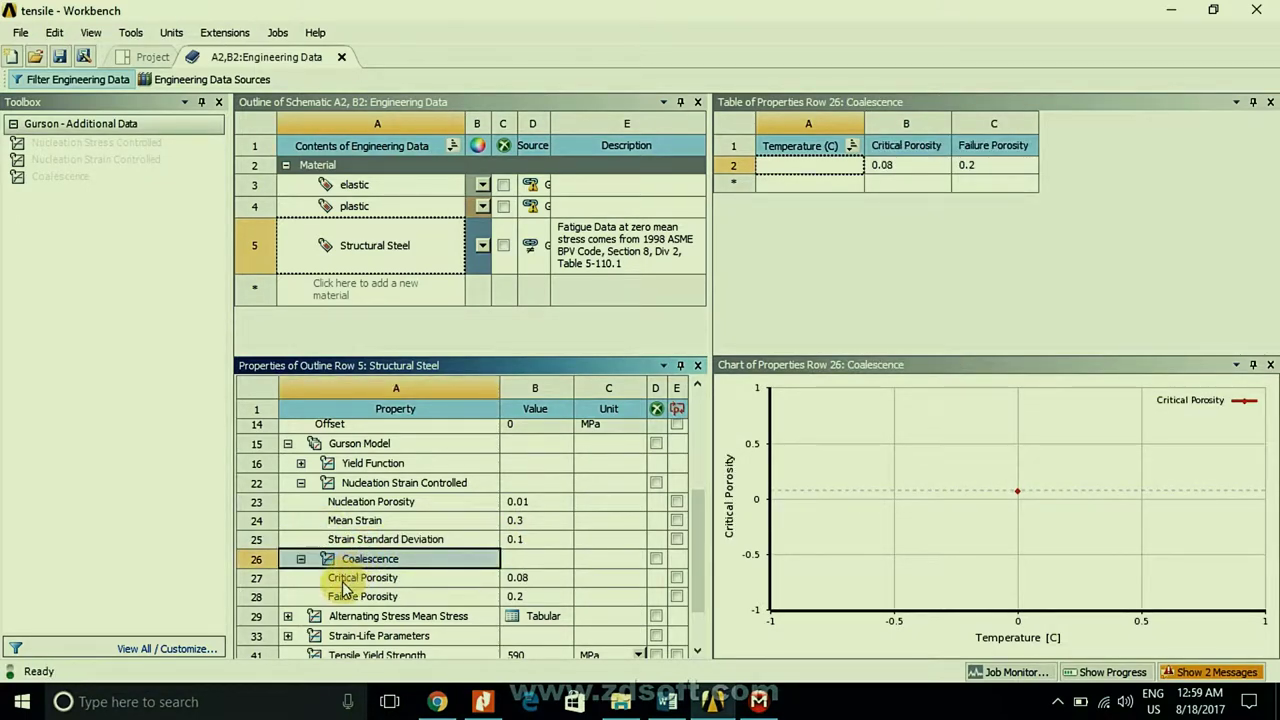
pyautogui.click(350, 580)
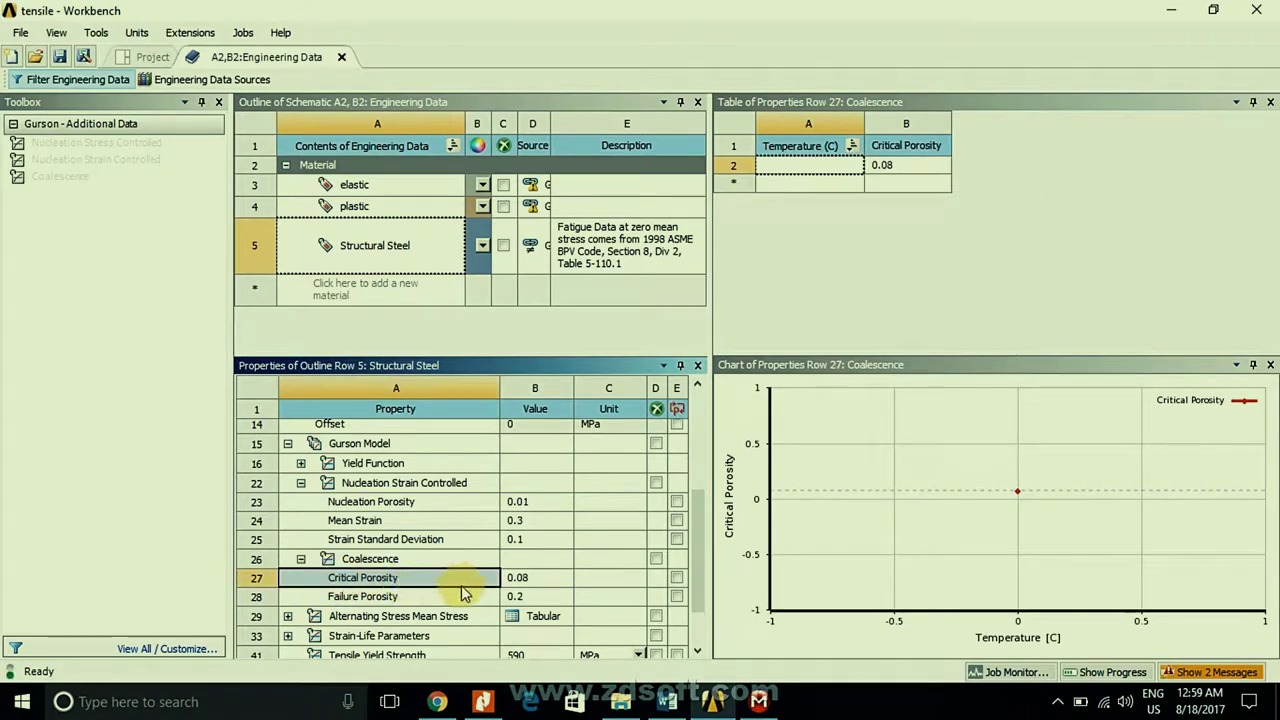
pyautogui.click(378, 596)
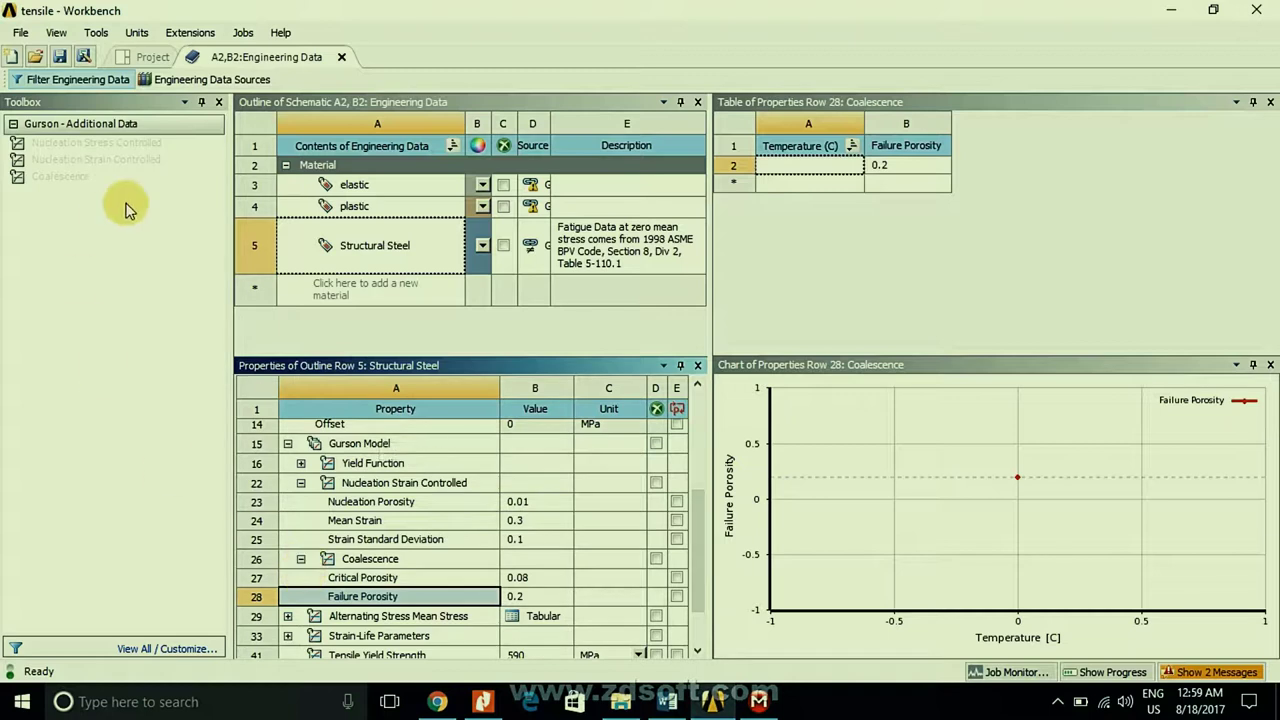
pyautogui.click(97, 160)
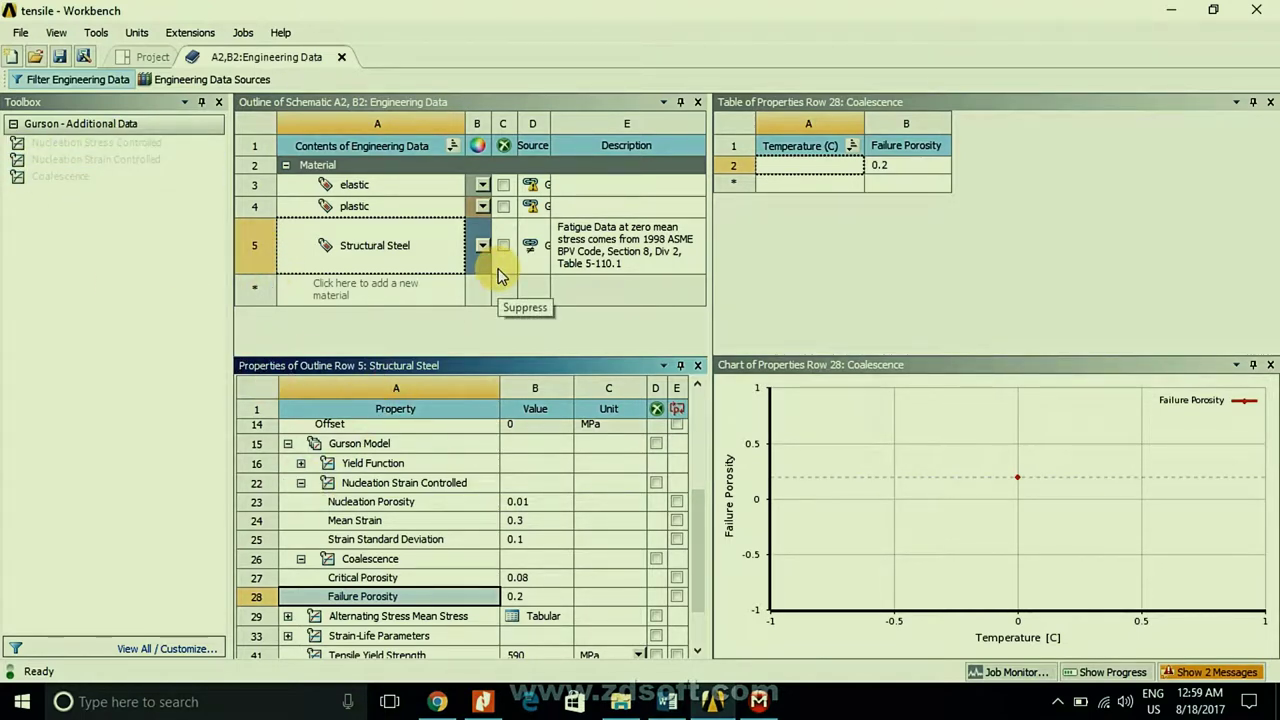
# - Compare the property definitions of the elastic, plastic and Structural Steel materials by viewing each one in turn
pyautogui.click(350, 192)
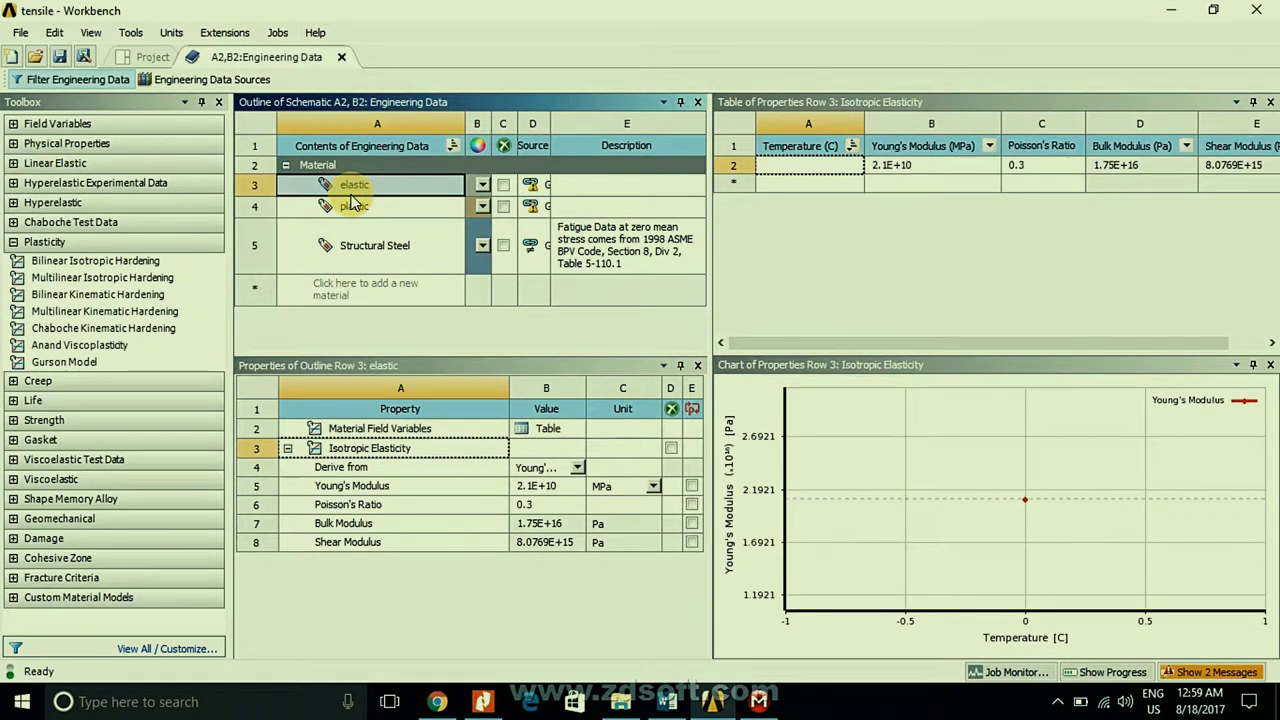
pyautogui.click(364, 206)
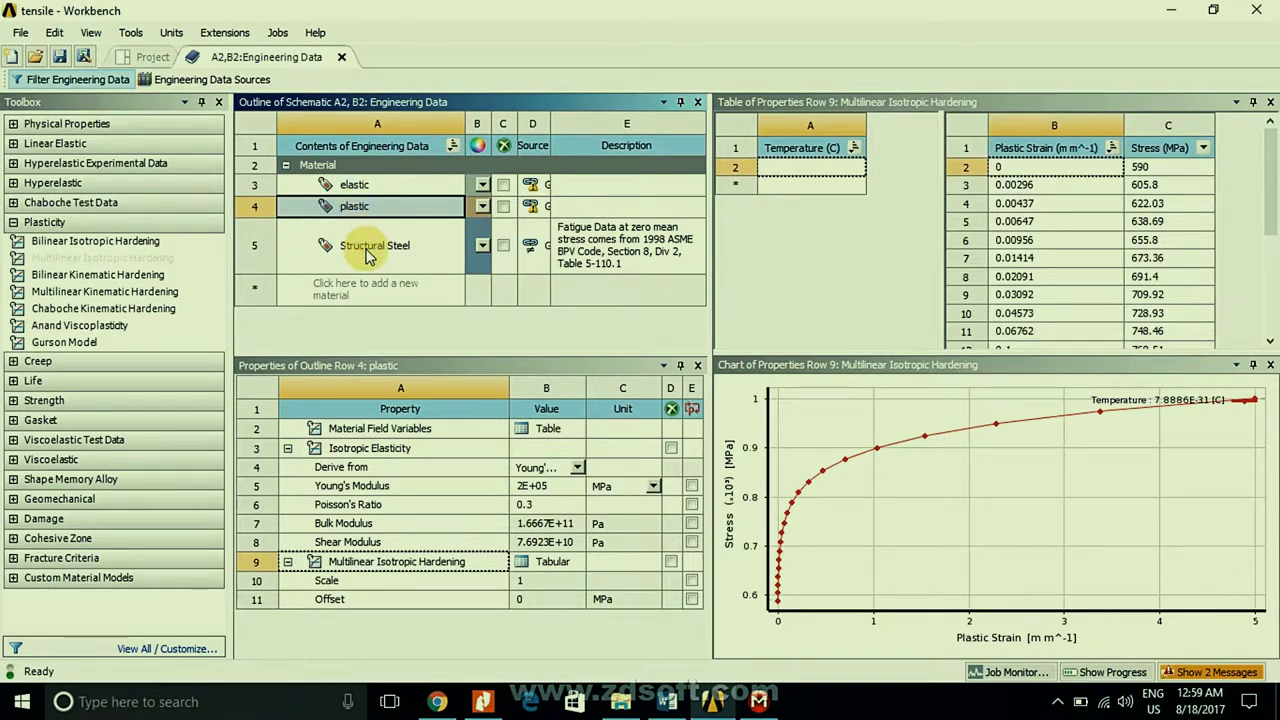
pyautogui.click(367, 250)
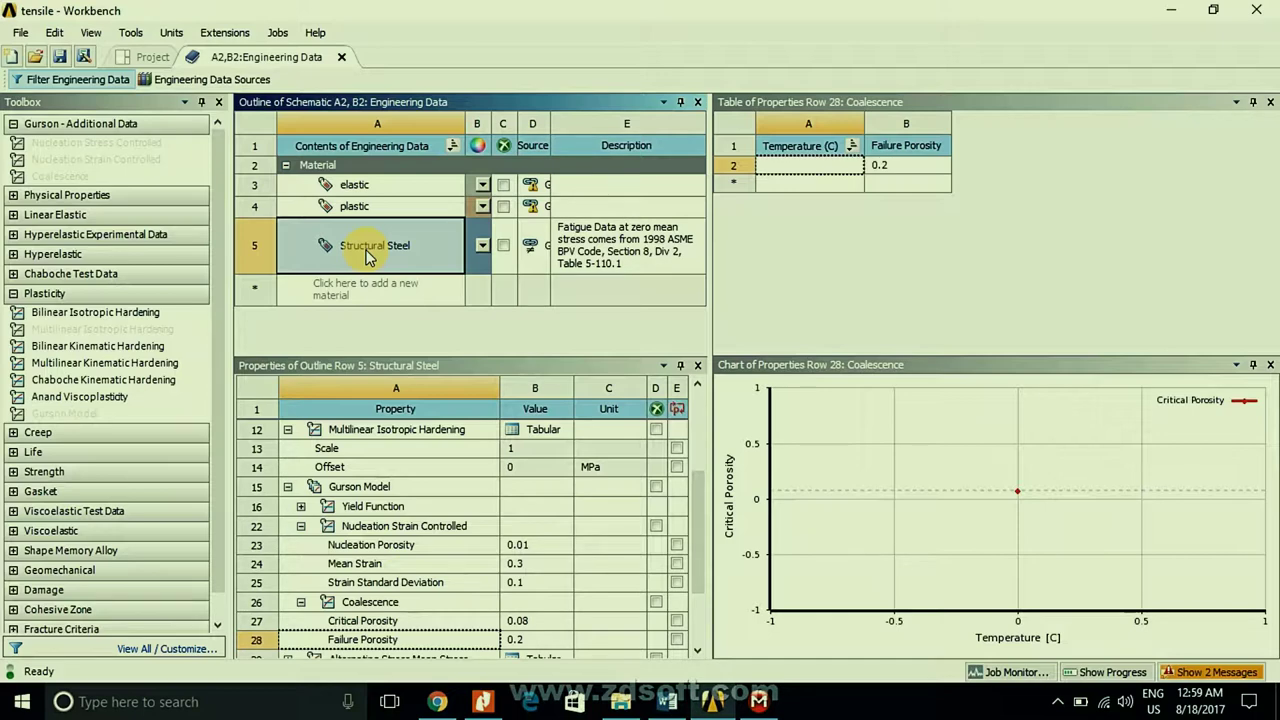
pyautogui.click(370, 206)
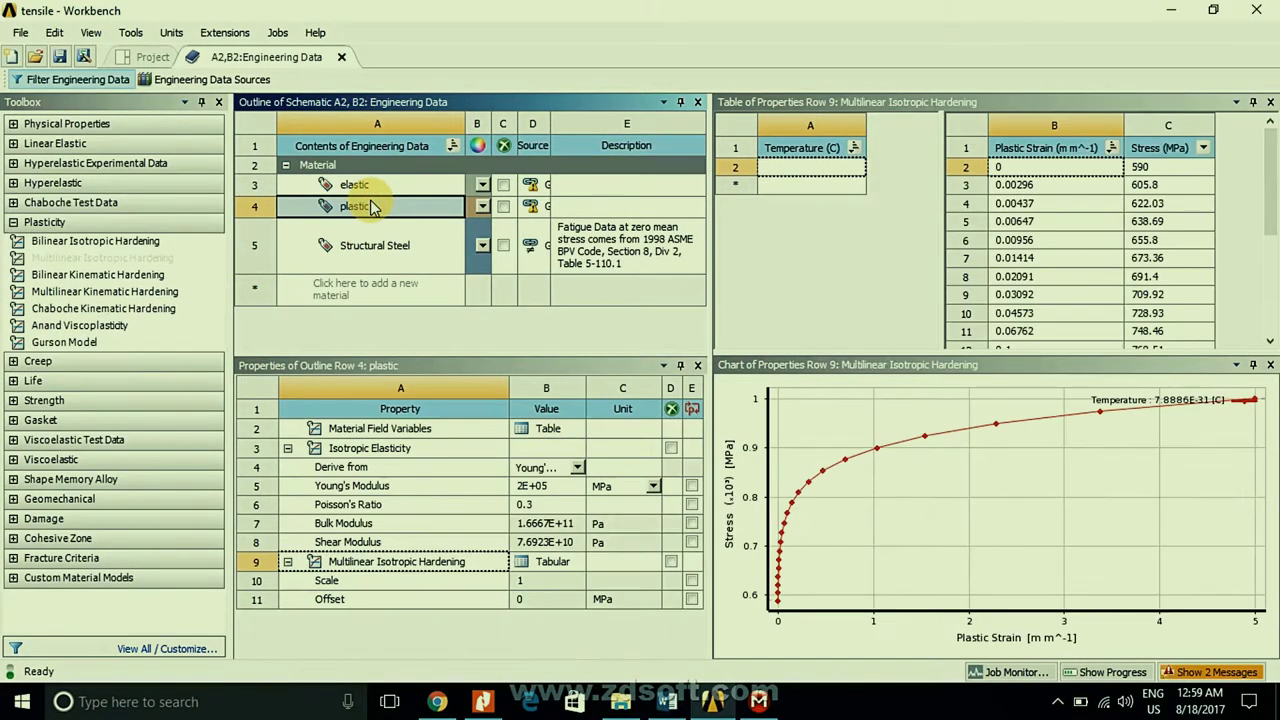
pyautogui.click(368, 186)
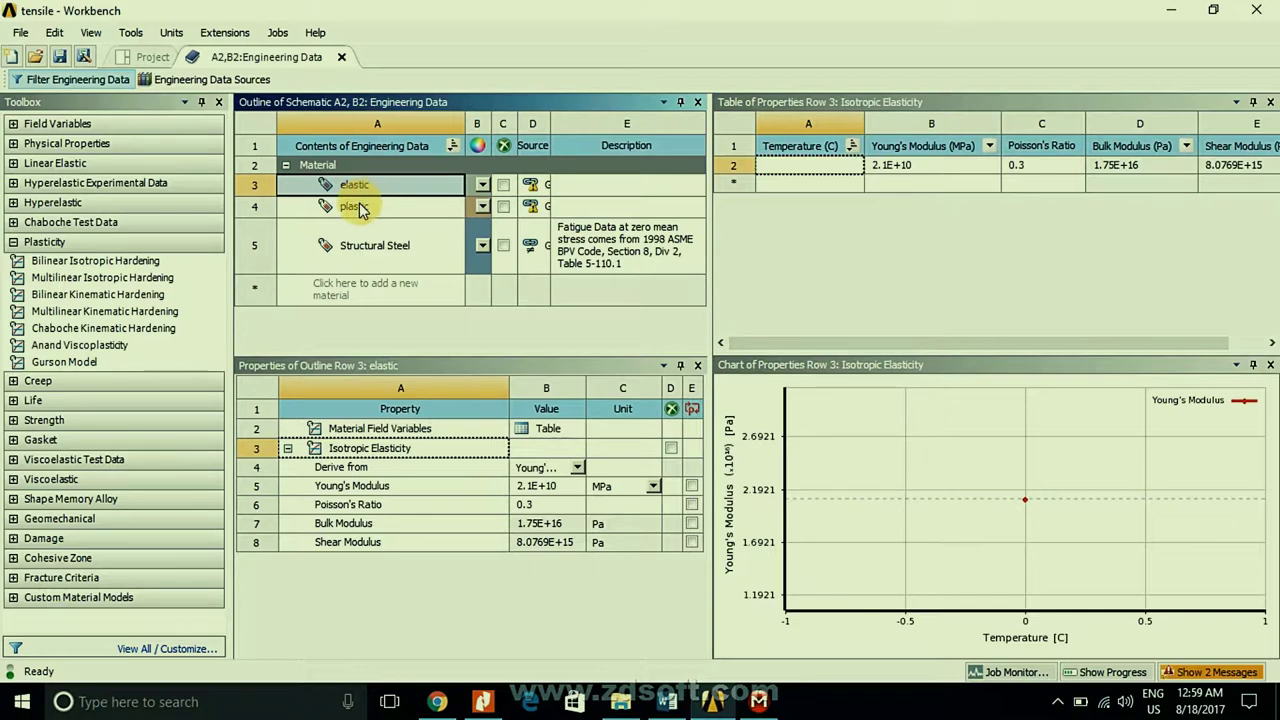
pyautogui.click(360, 205)
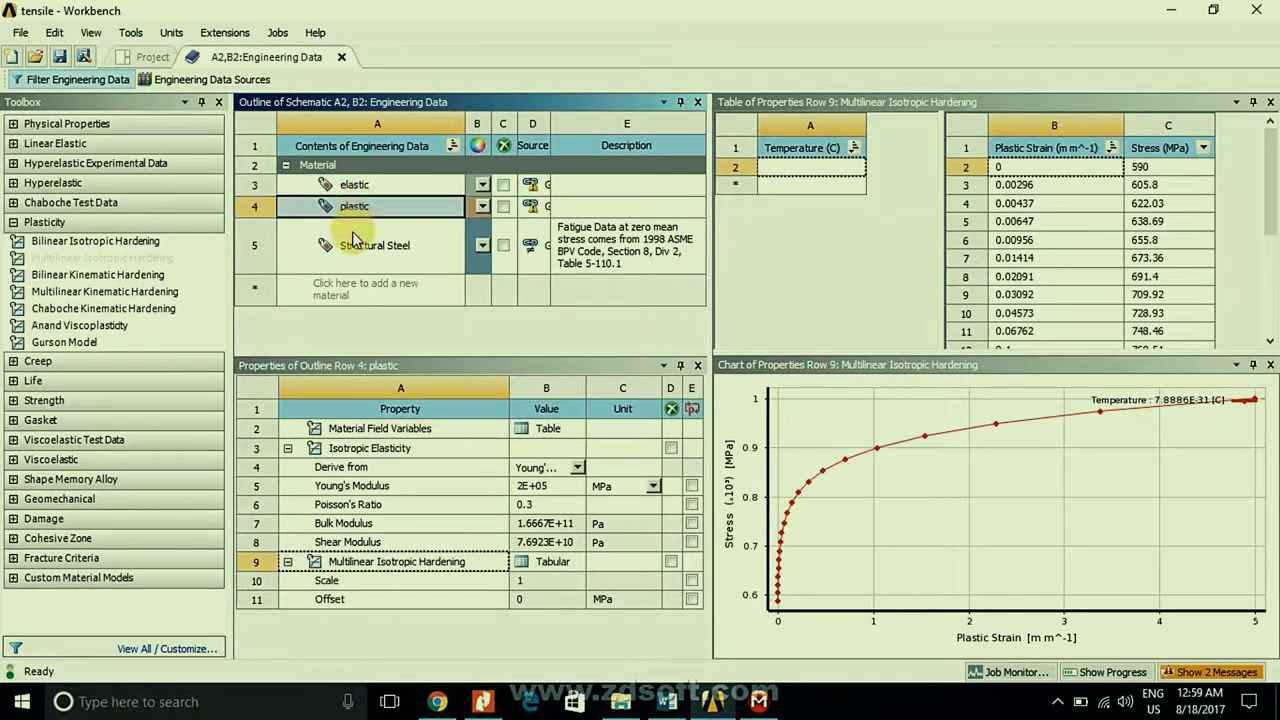
pyautogui.click(352, 240)
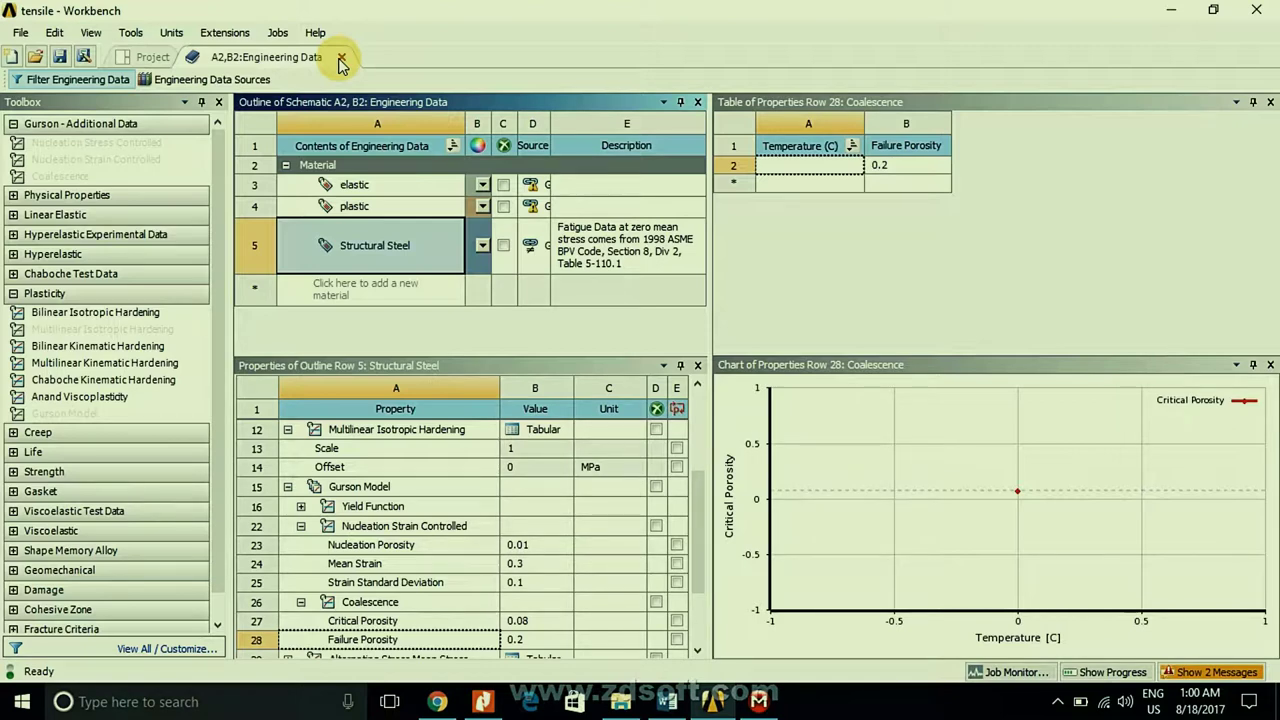
pyautogui.click(352, 186)
pyautogui.click(342, 206)
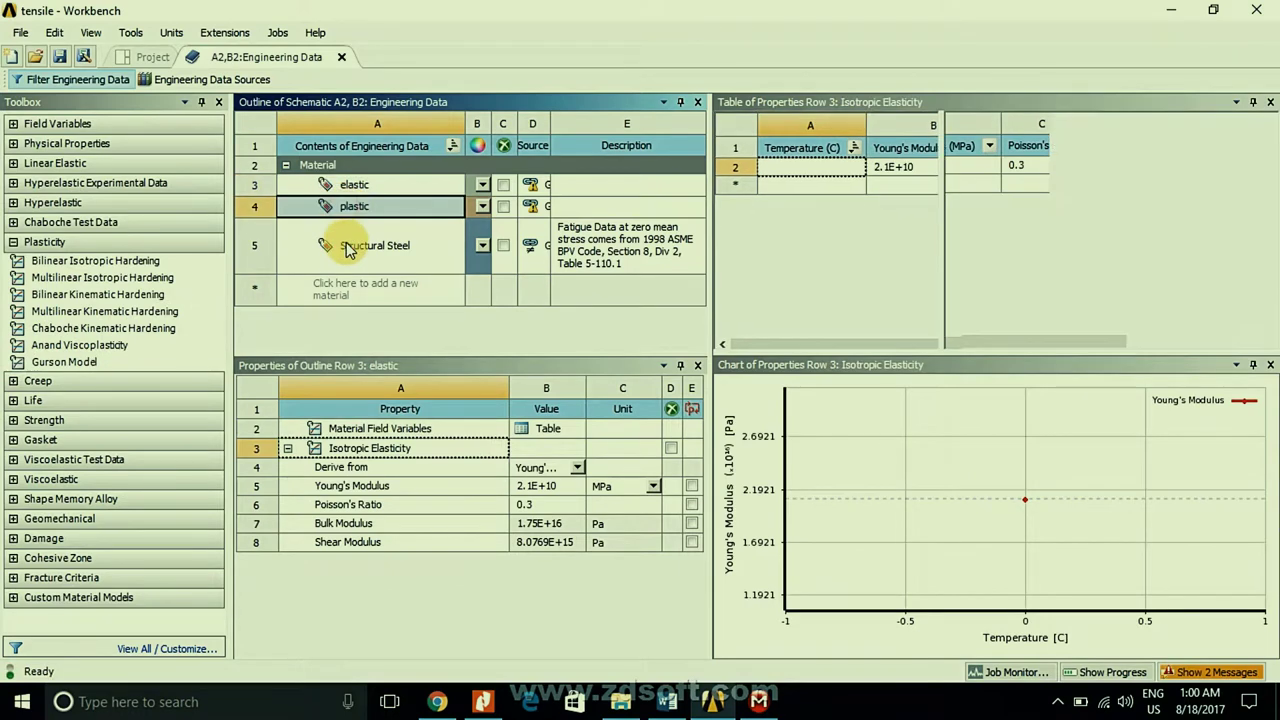
pyautogui.click(345, 248)
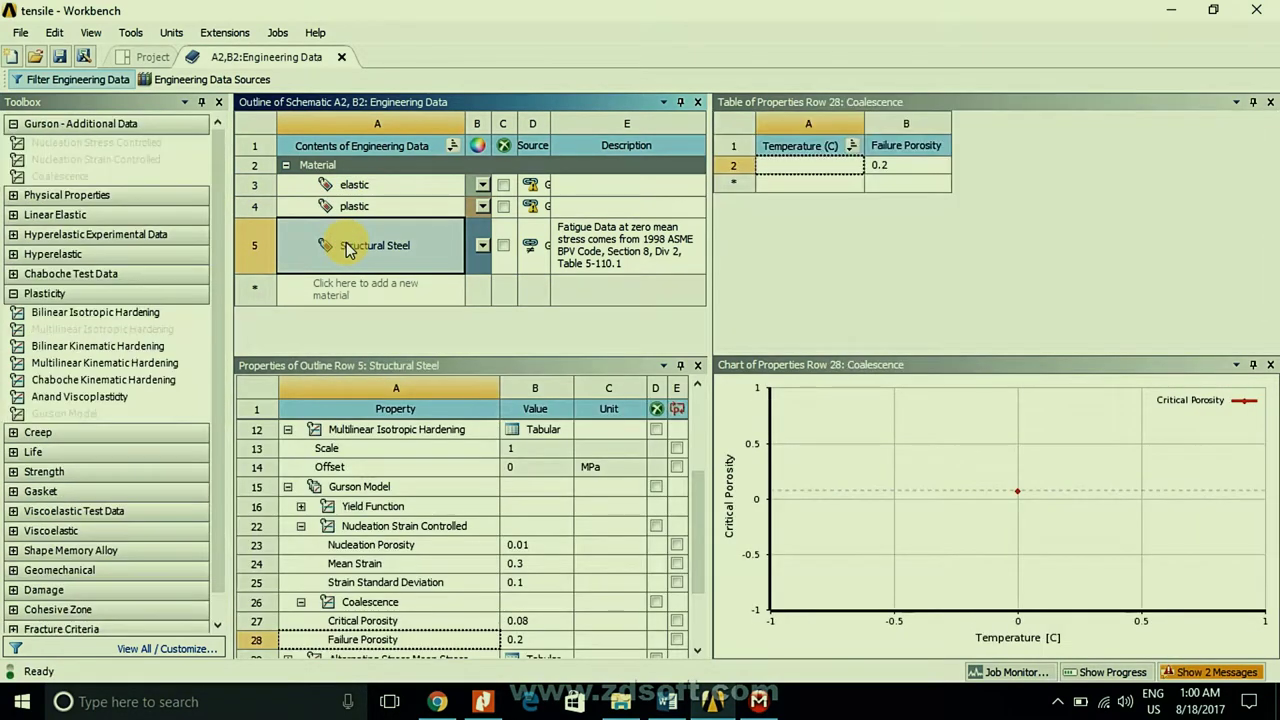
pyautogui.click(356, 210)
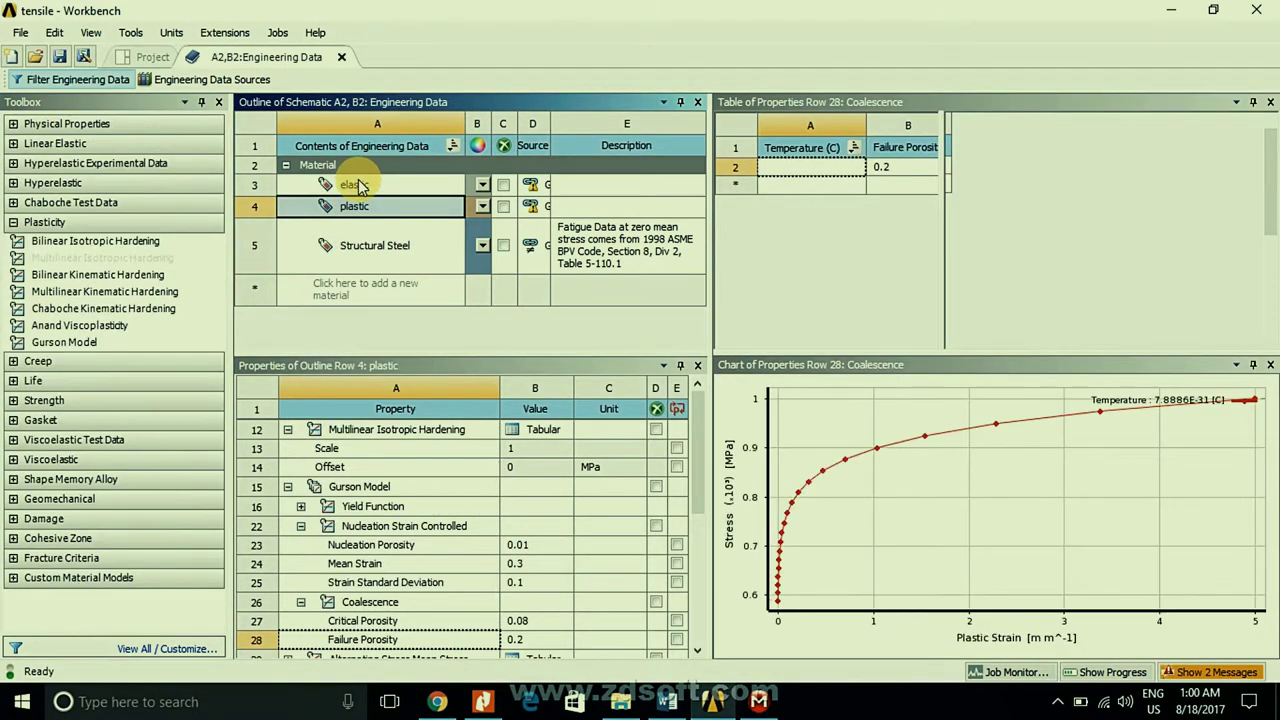
pyautogui.click(359, 185)
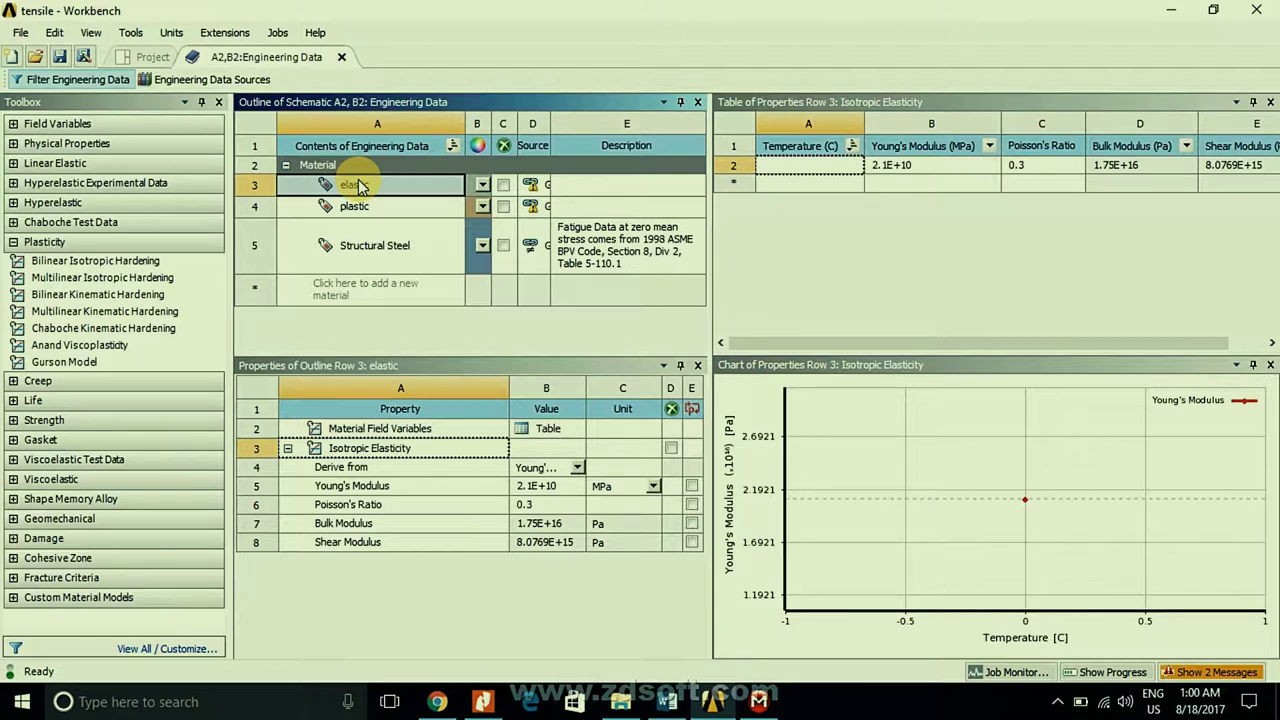
pyautogui.click(364, 207)
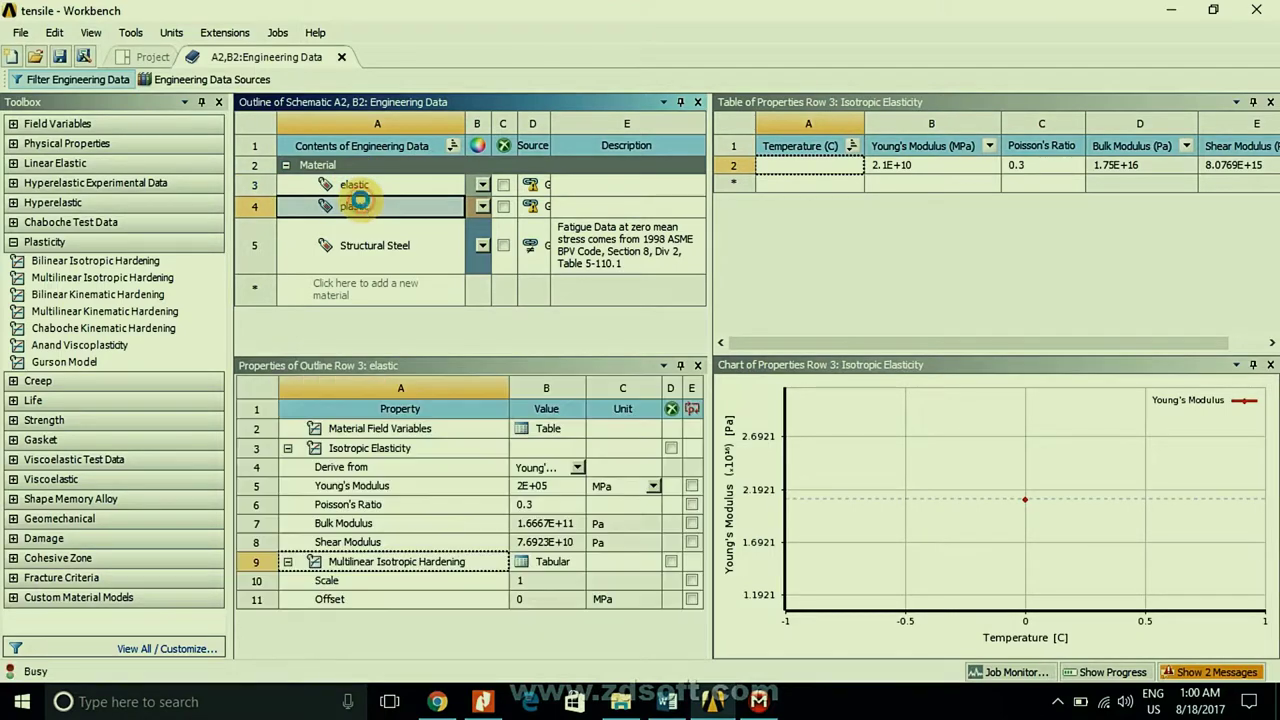
pyautogui.click(370, 250)
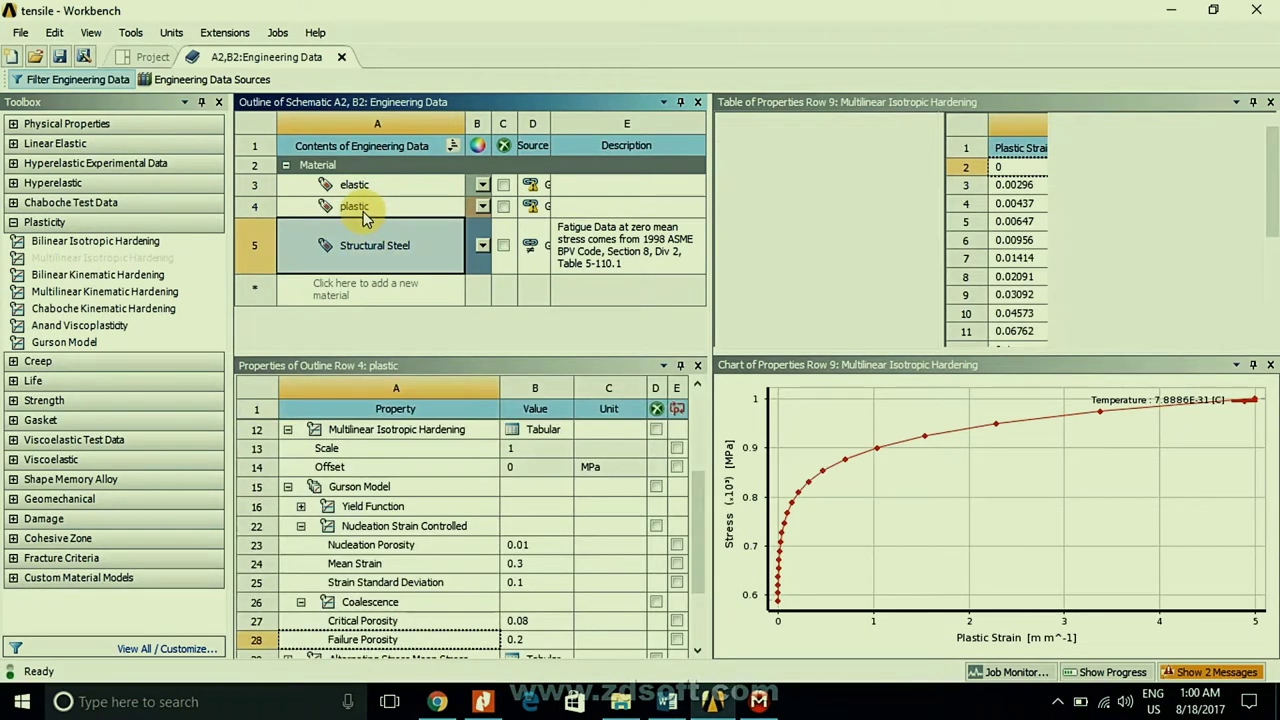
pyautogui.click(362, 212)
pyautogui.click(363, 184)
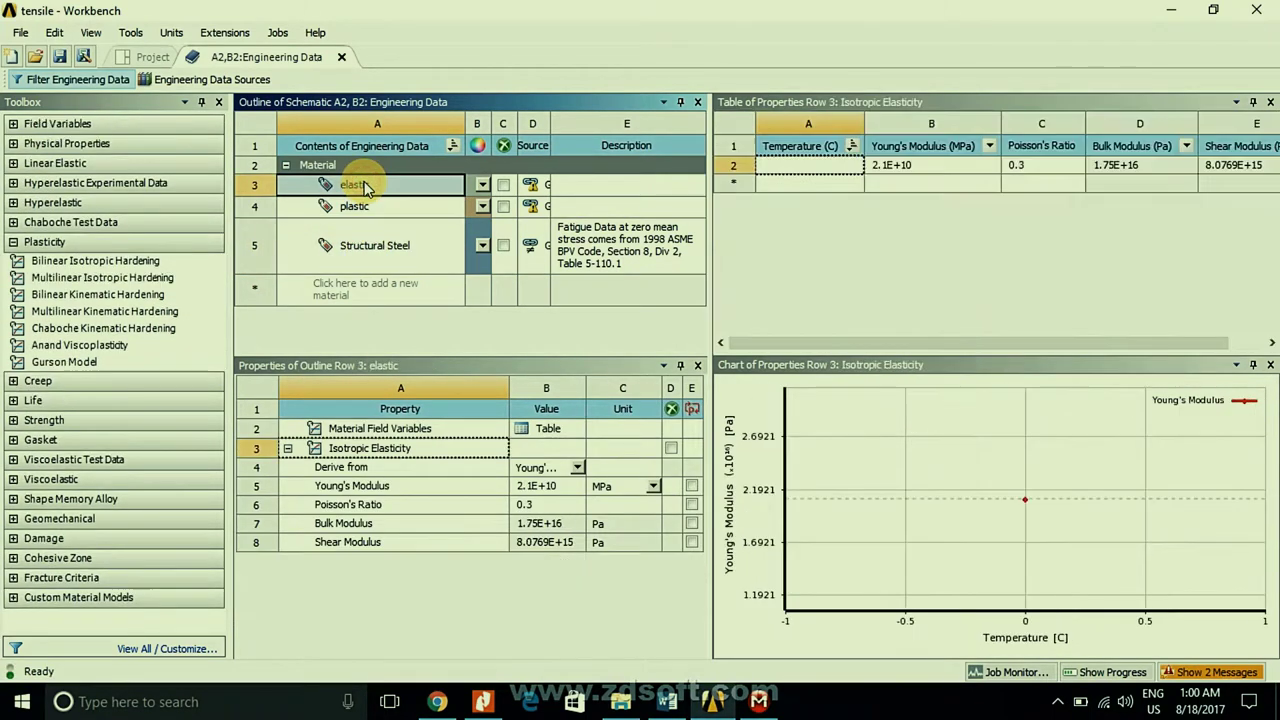
pyautogui.click(370, 207)
pyautogui.click(368, 243)
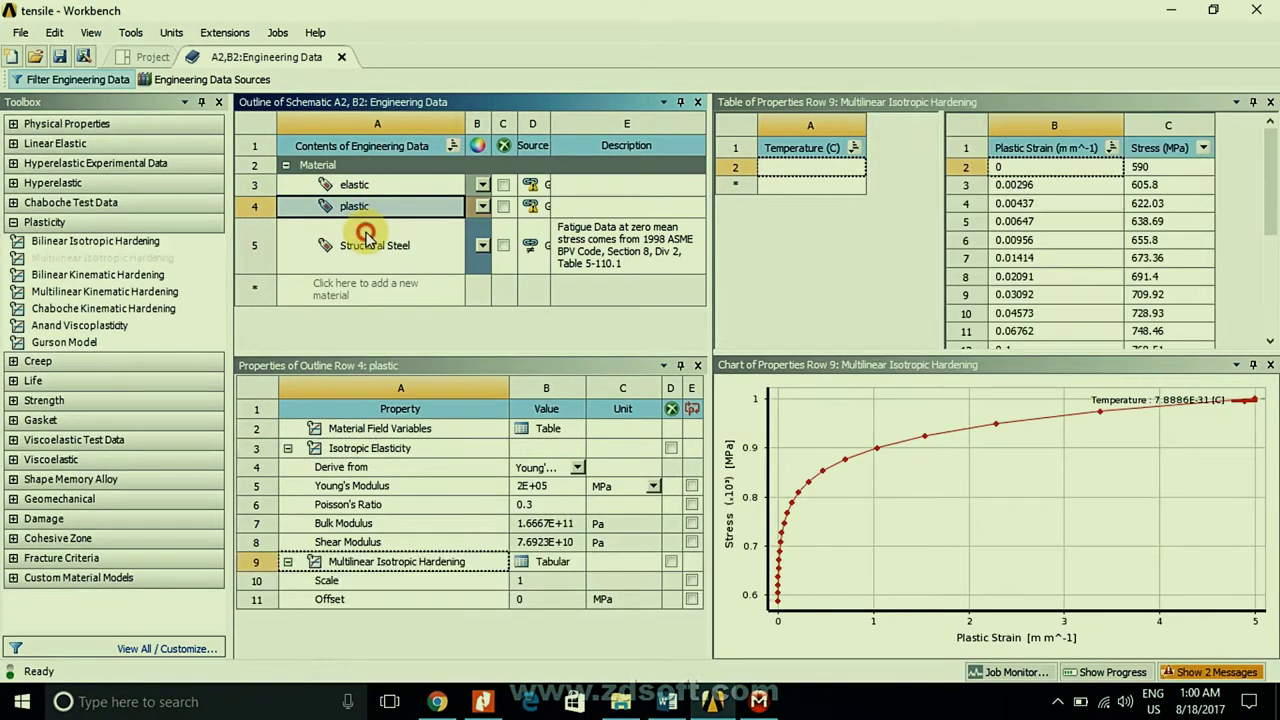
# - Recheck the elastic and plastic materials' properties and close Engineering Data to return to the Project Schematic
pyautogui.click(357, 206)
pyautogui.click(358, 185)
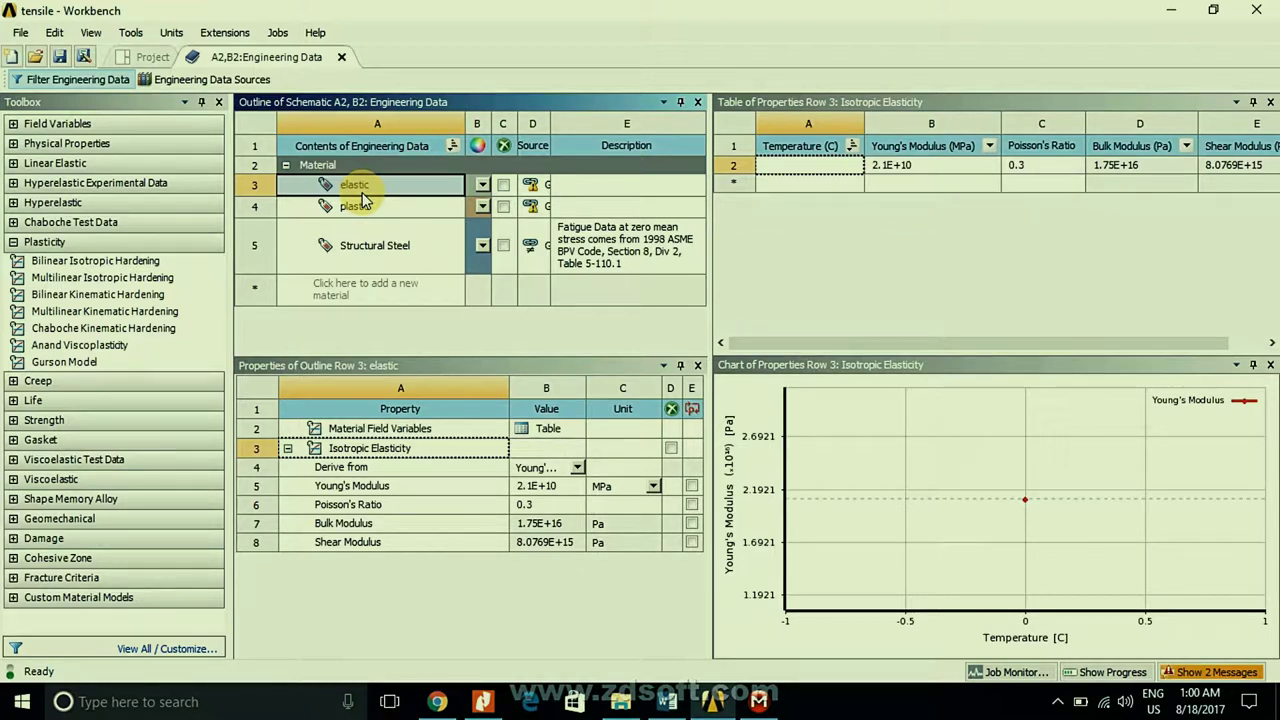
pyautogui.click(372, 205)
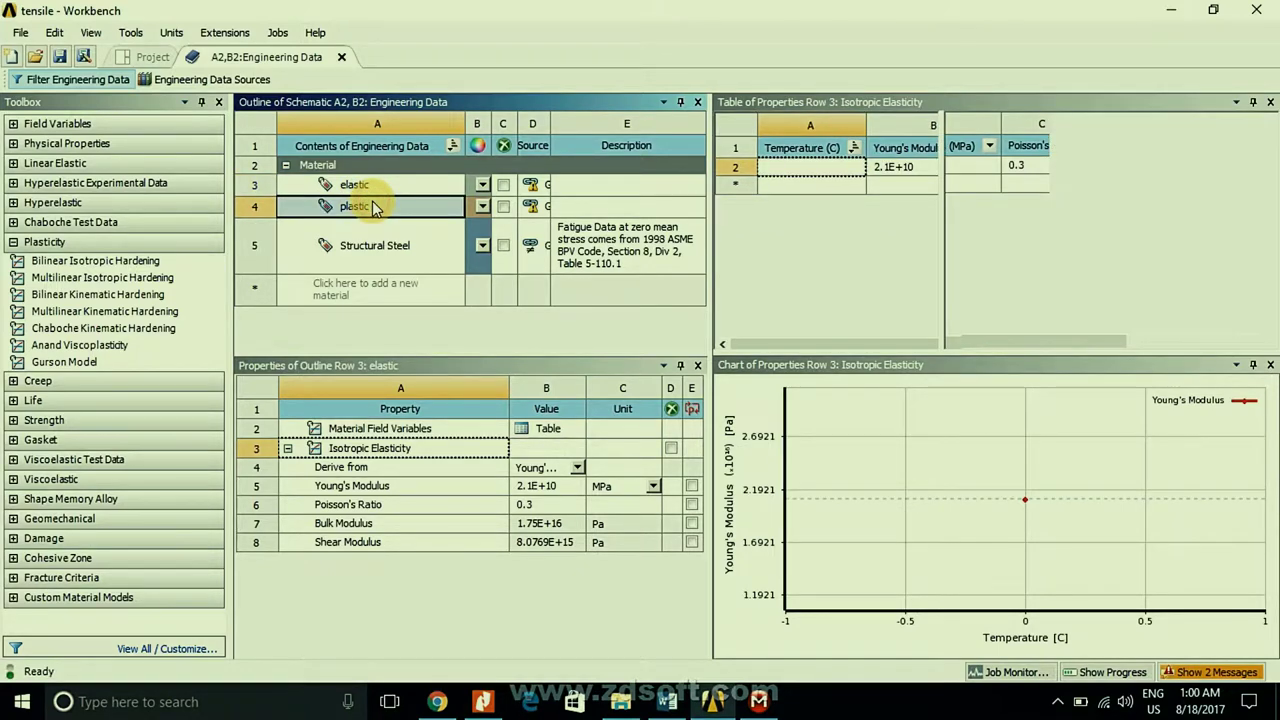
pyautogui.click(343, 58)
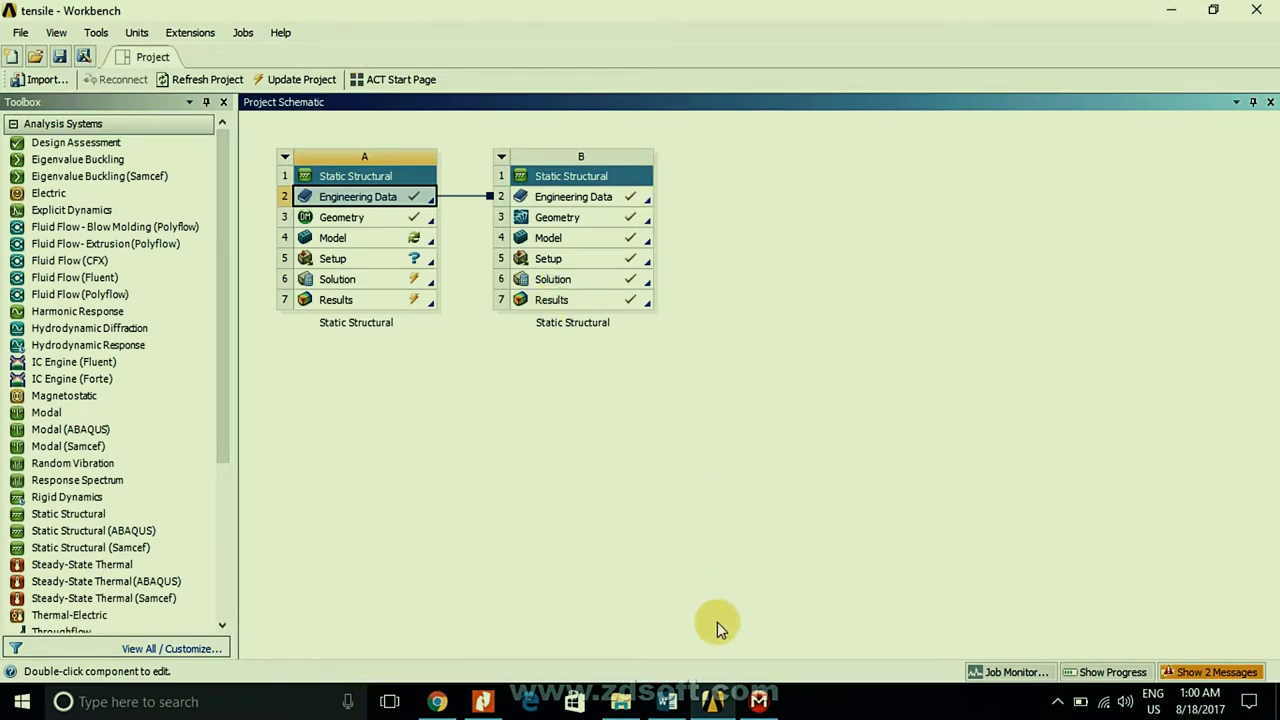
# - Switch to the Mechanical window of the second Static Structural system and view the details of the model's Geometry
pyautogui.click(771, 701)
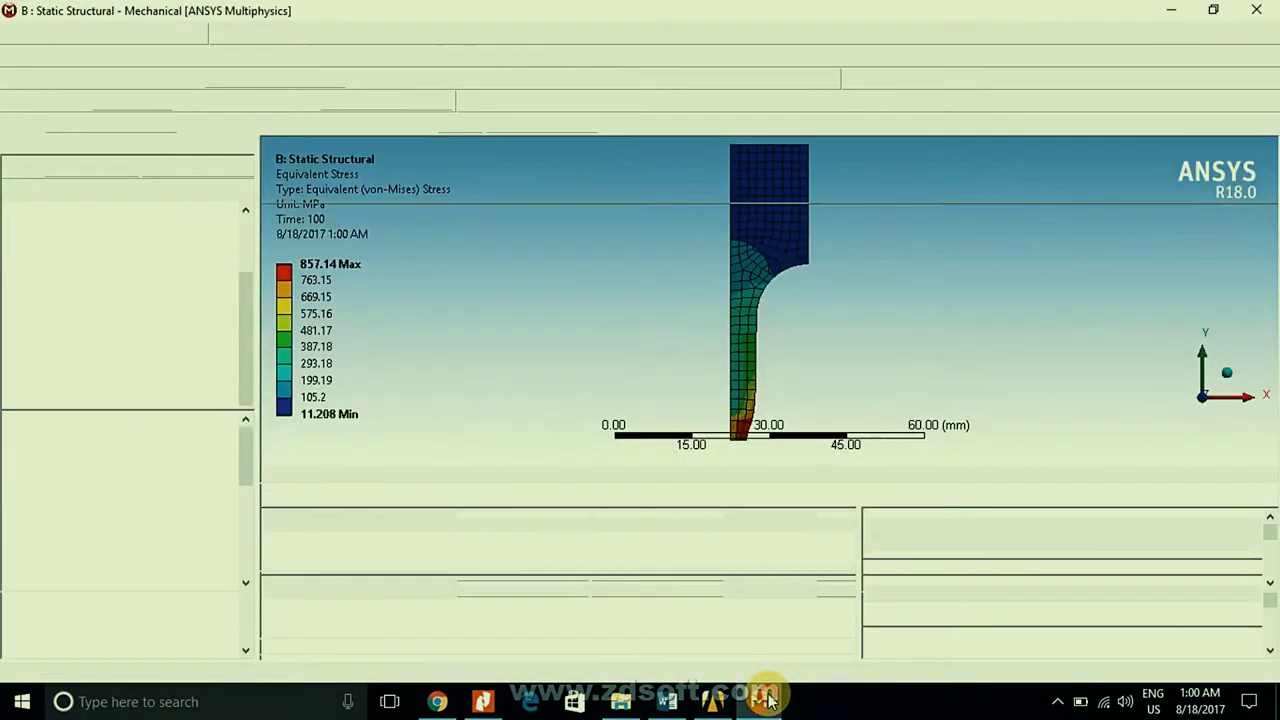
pyautogui.click(770, 701)
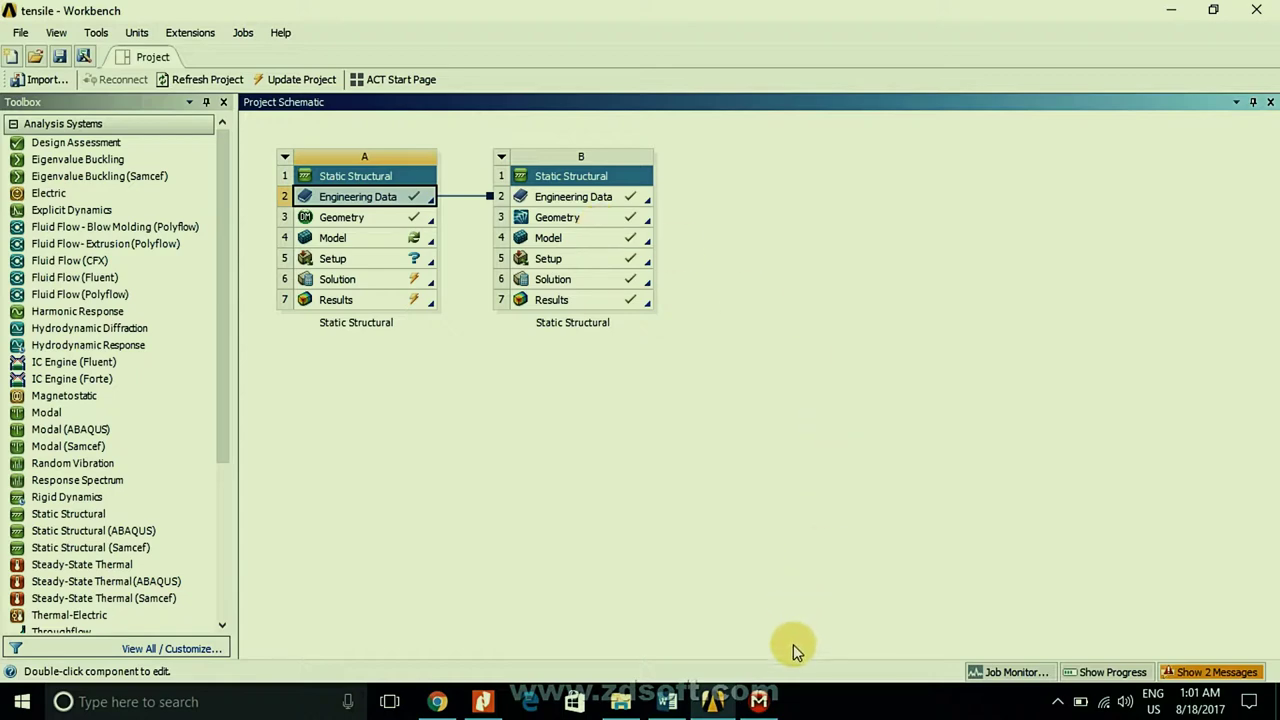
pyautogui.click(762, 703)
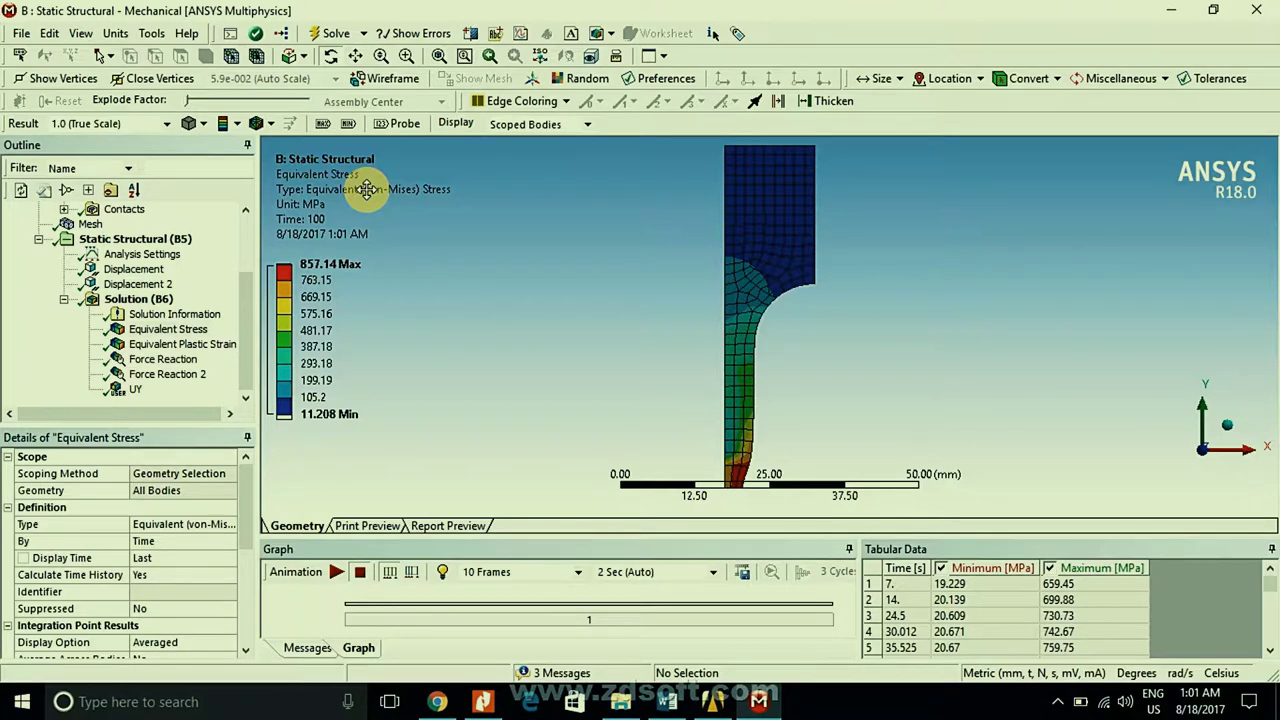
pyautogui.click(250, 237)
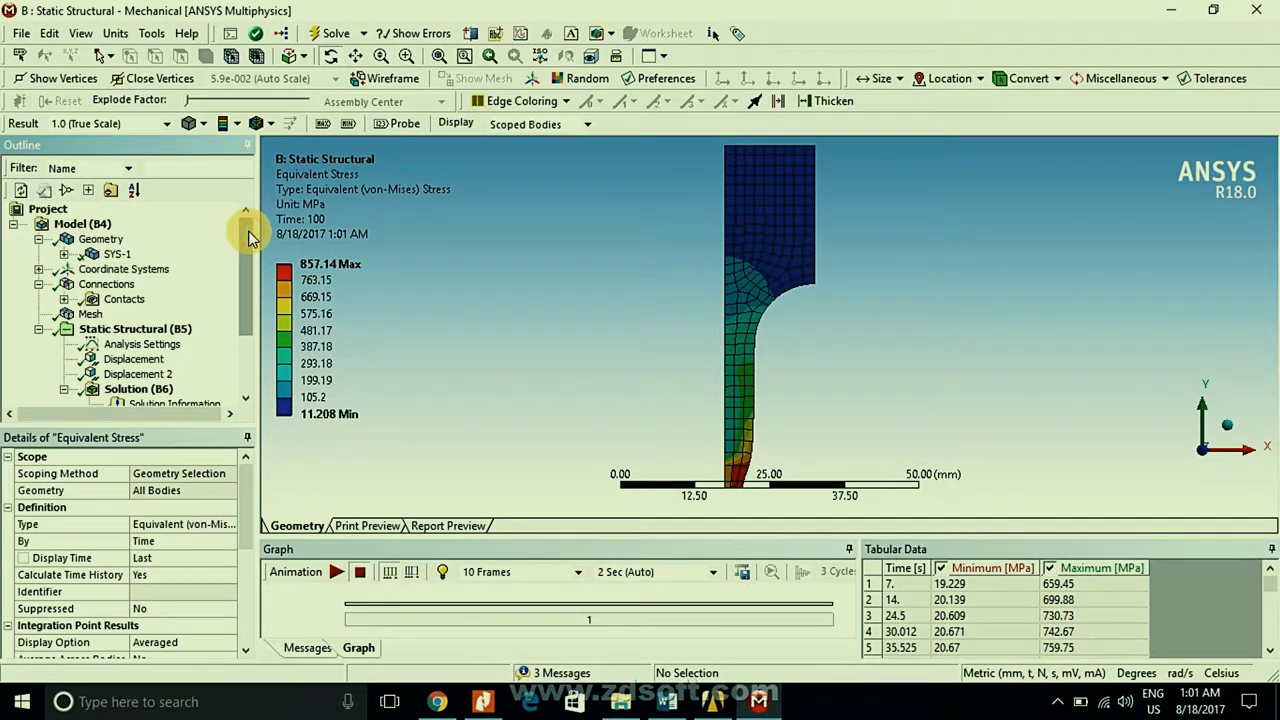
pyautogui.click(83, 224)
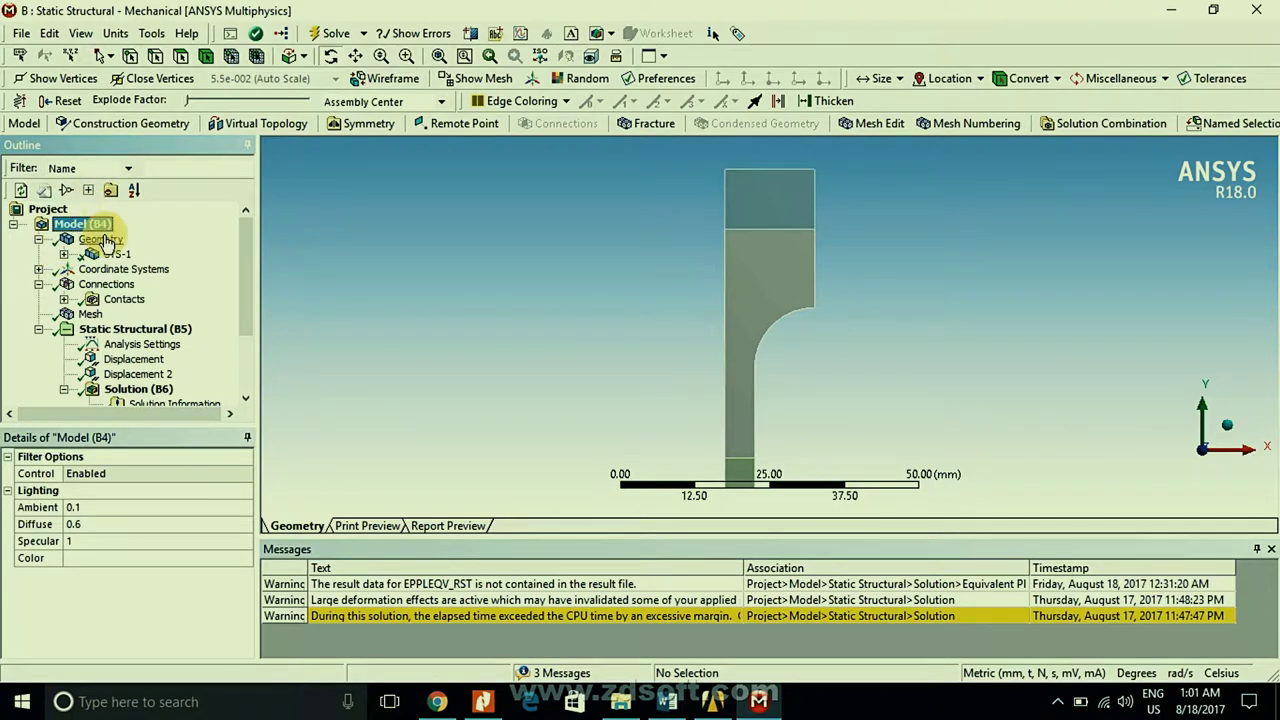
pyautogui.click(100, 240)
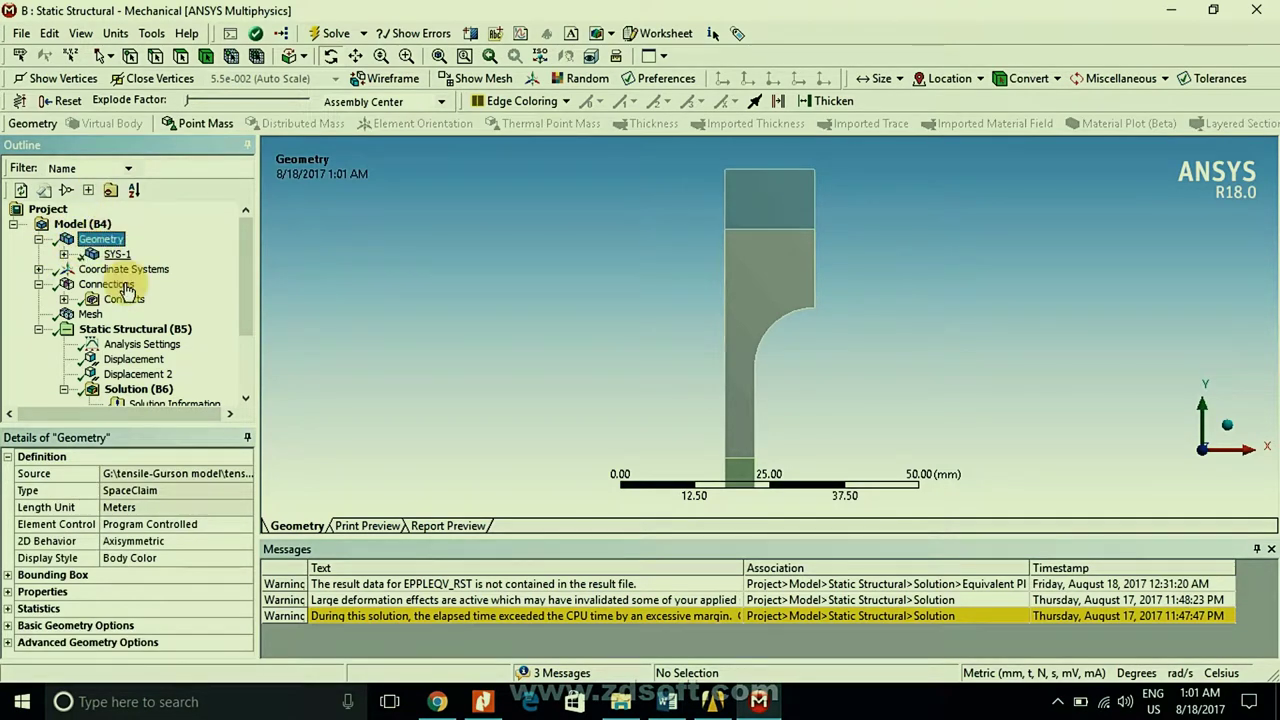
# - Choose Axisymmetric as the geometry's 2D Behavior and check the surface bodies listed under SYS-1
pyautogui.click(206, 540)
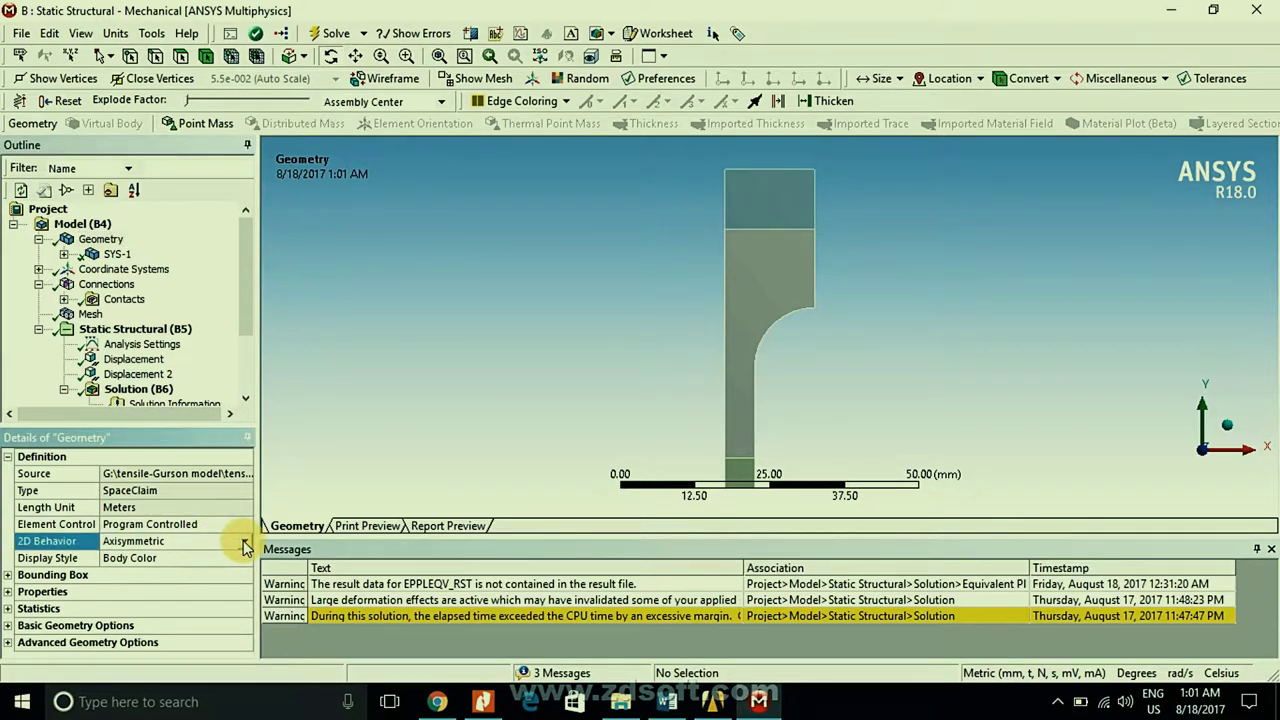
pyautogui.click(243, 540)
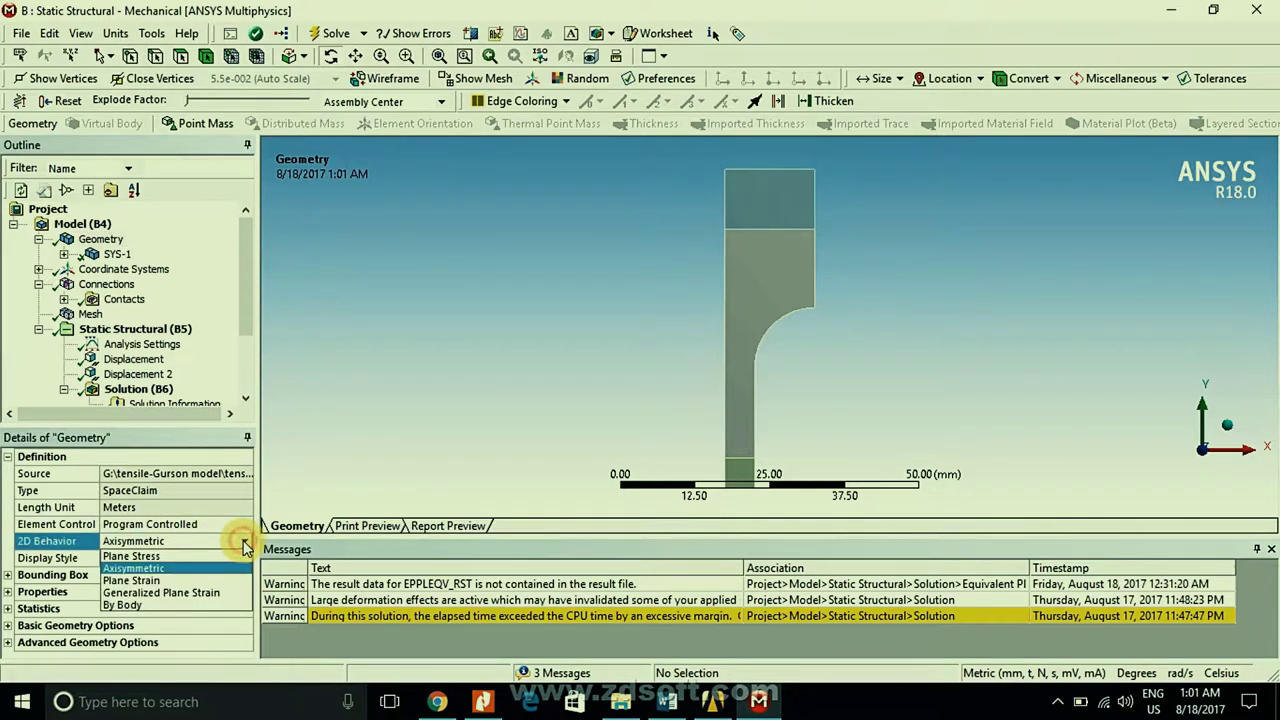
pyautogui.click(148, 567)
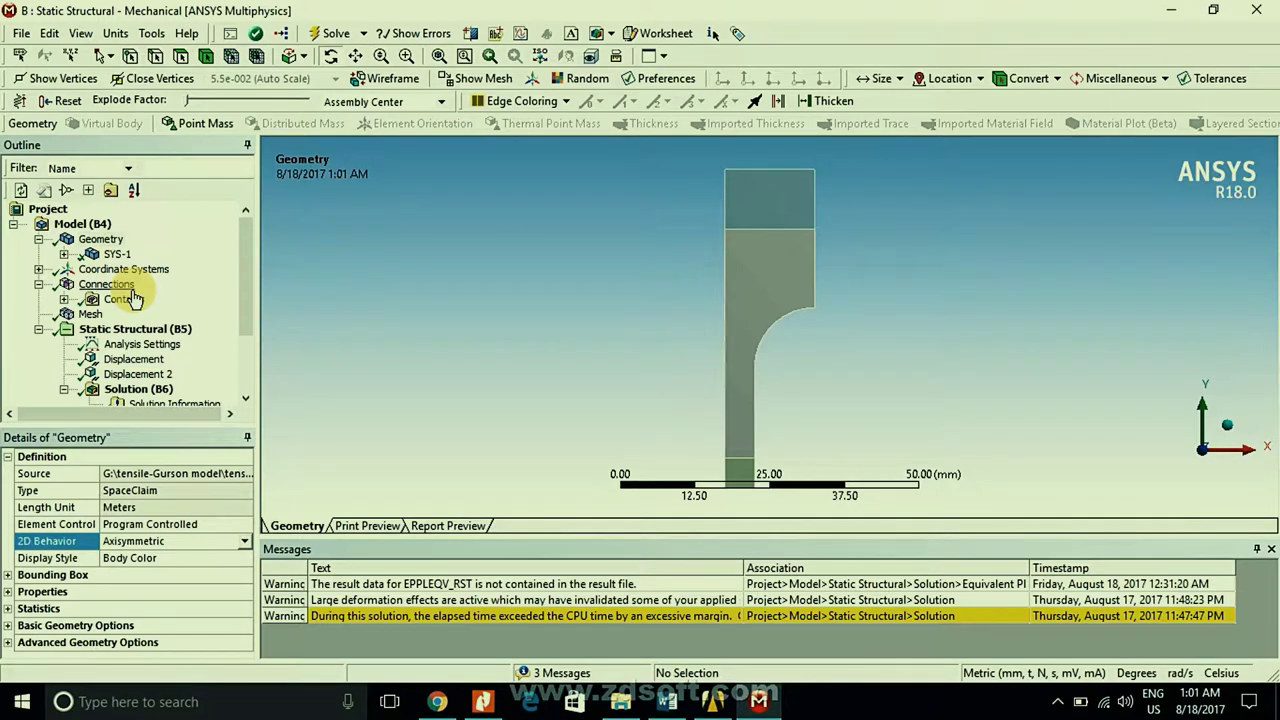
pyautogui.click(62, 256)
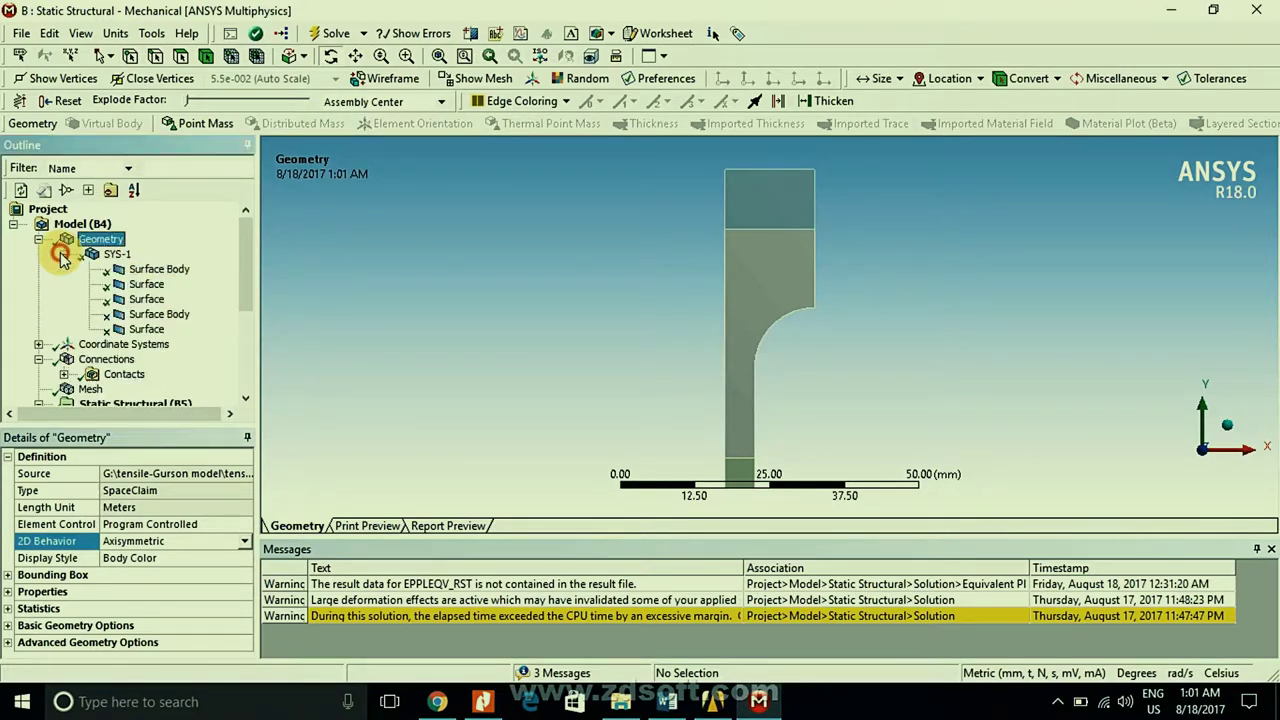
pyautogui.click(62, 256)
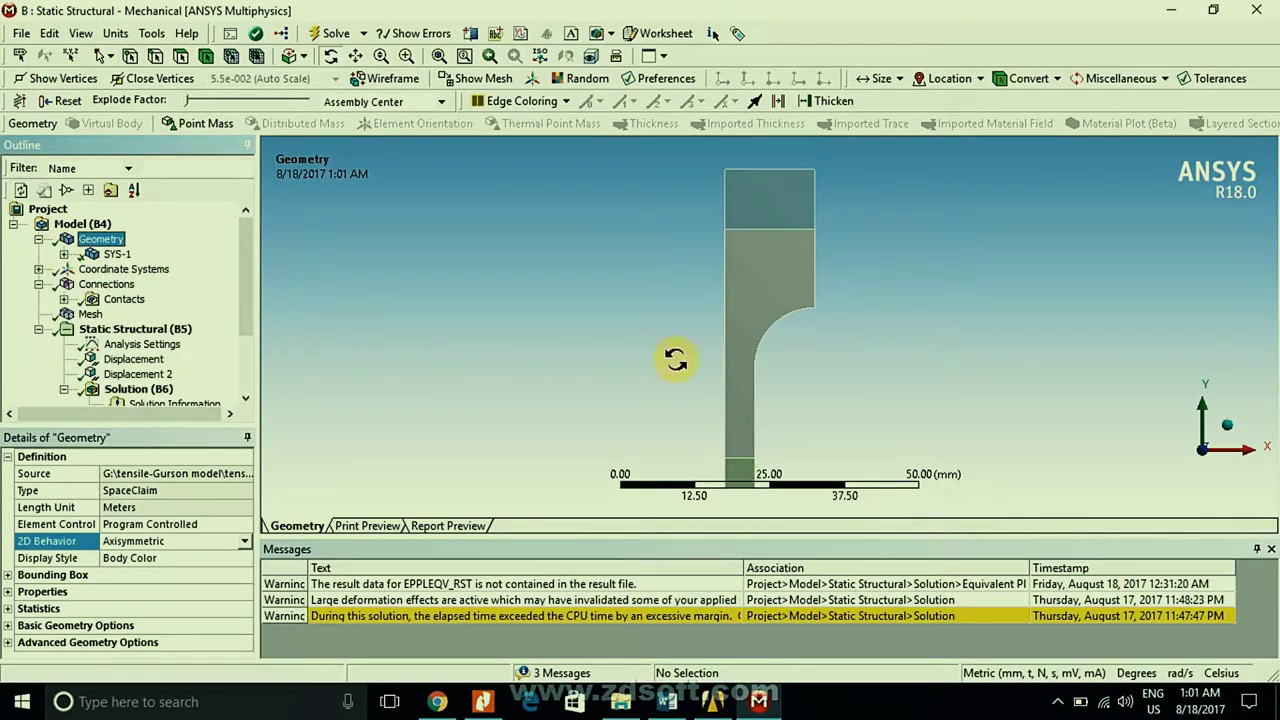
# - Activate face selection and highlight the specimen's upper block, filleted middle face and small bottom face one after another
pyautogui.click(188, 58)
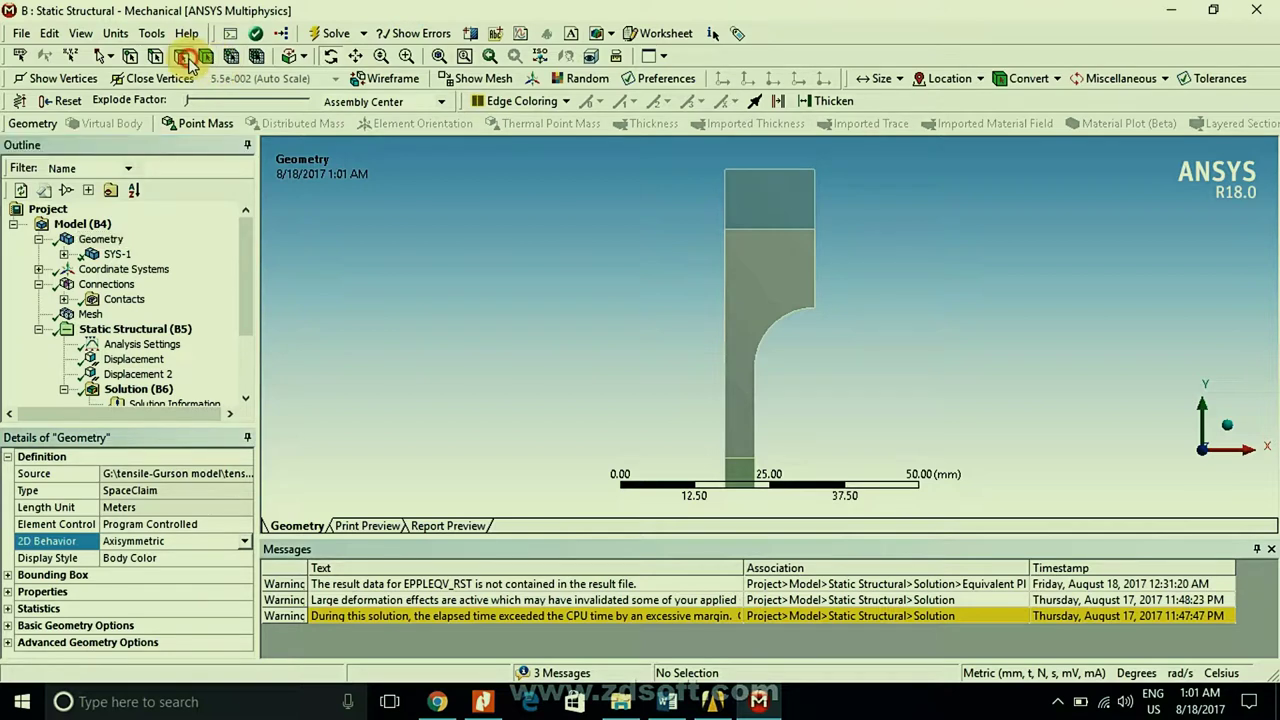
pyautogui.click(765, 186)
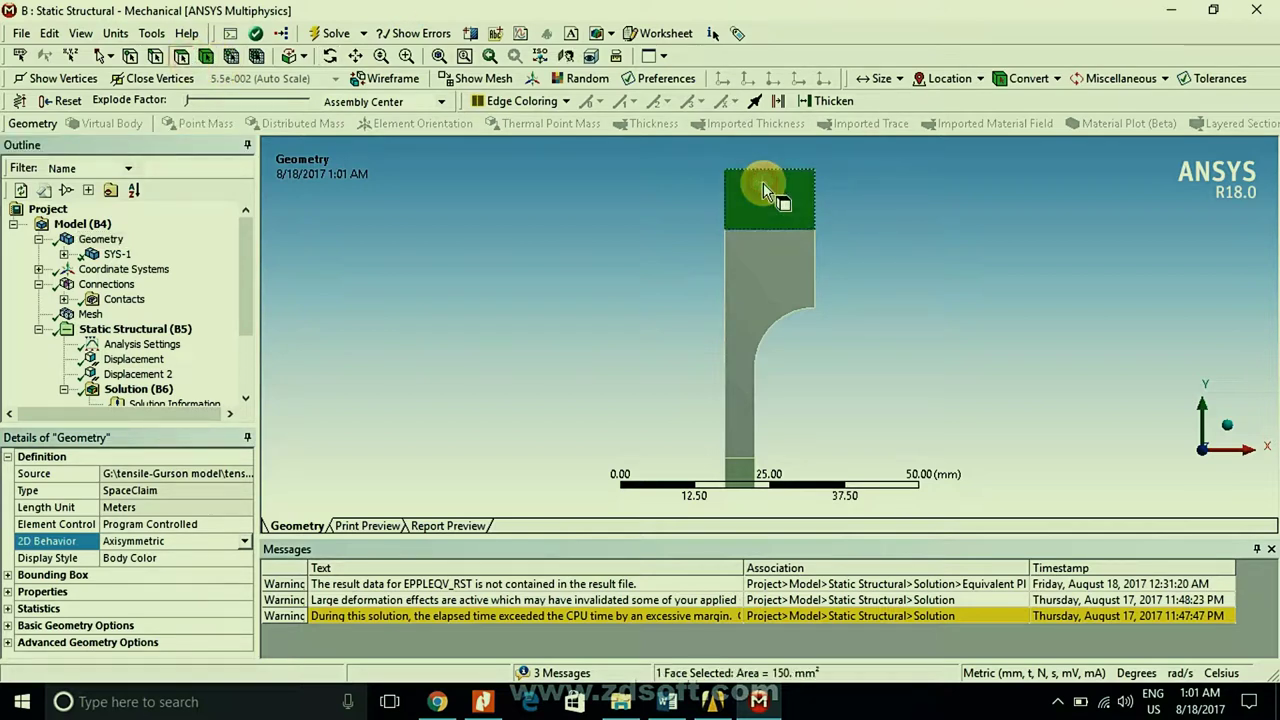
pyautogui.click(765, 268)
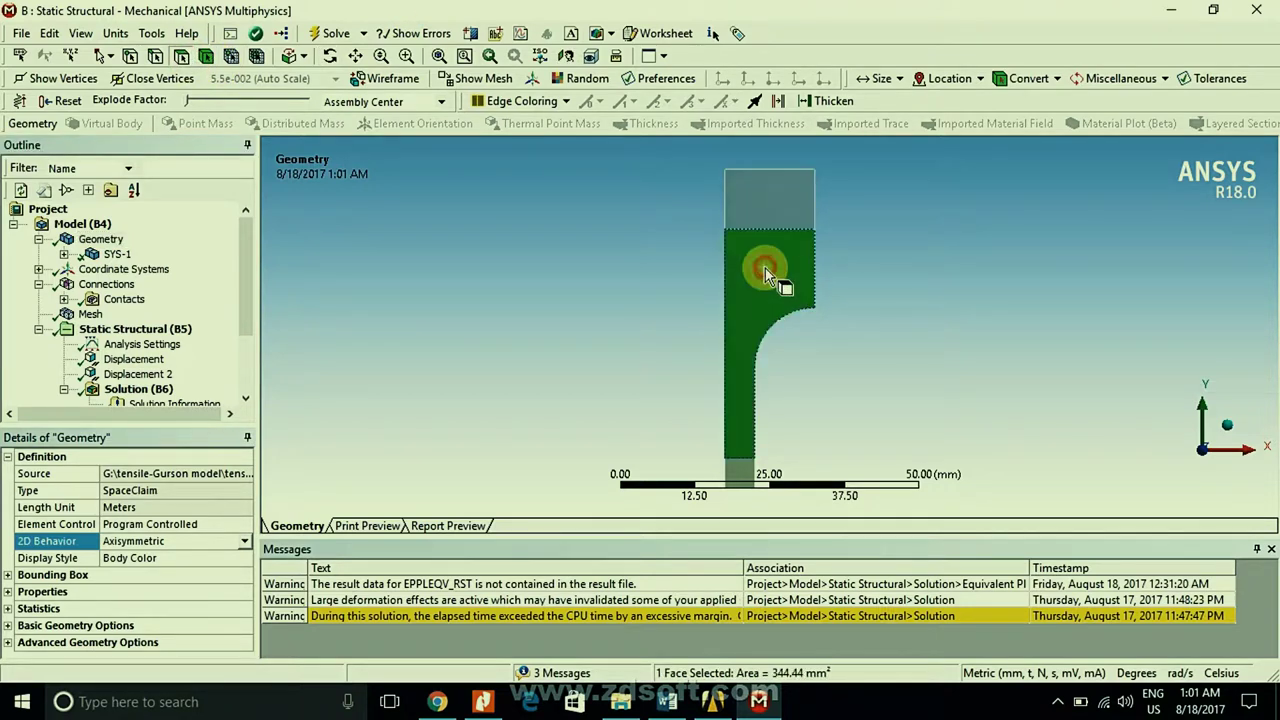
pyautogui.click(735, 477)
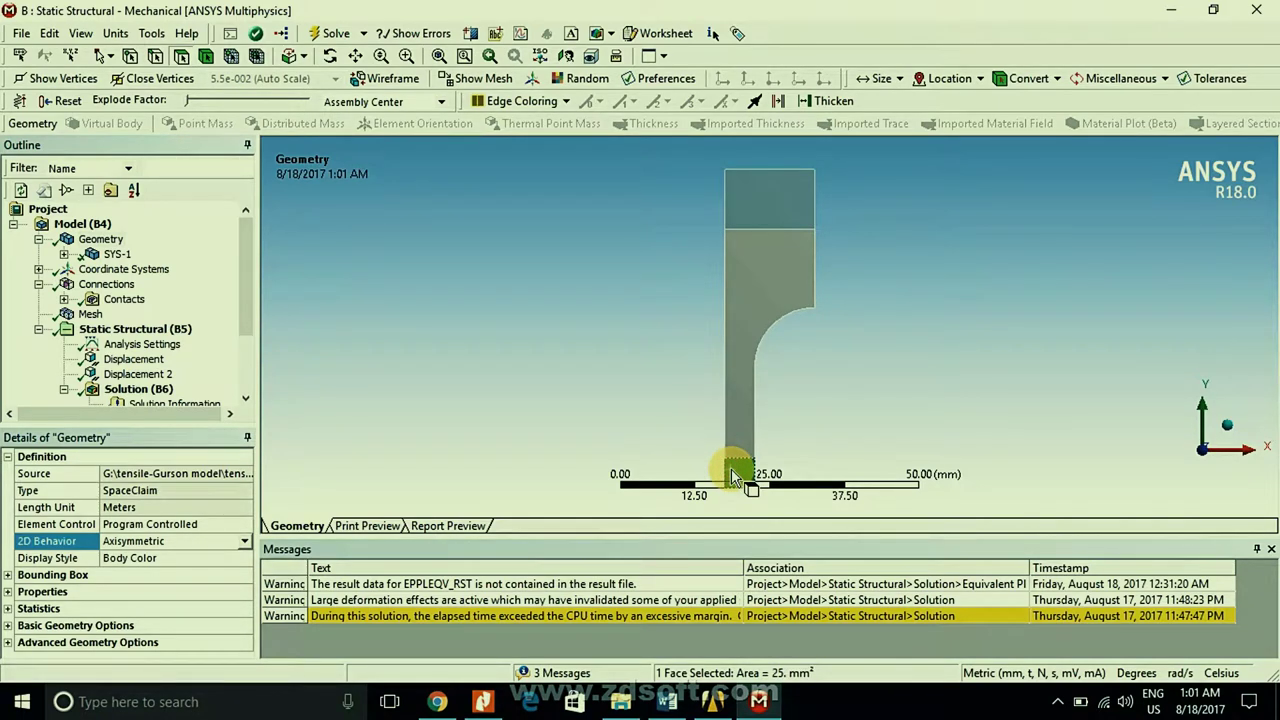
pyautogui.click(773, 259)
pyautogui.click(770, 226)
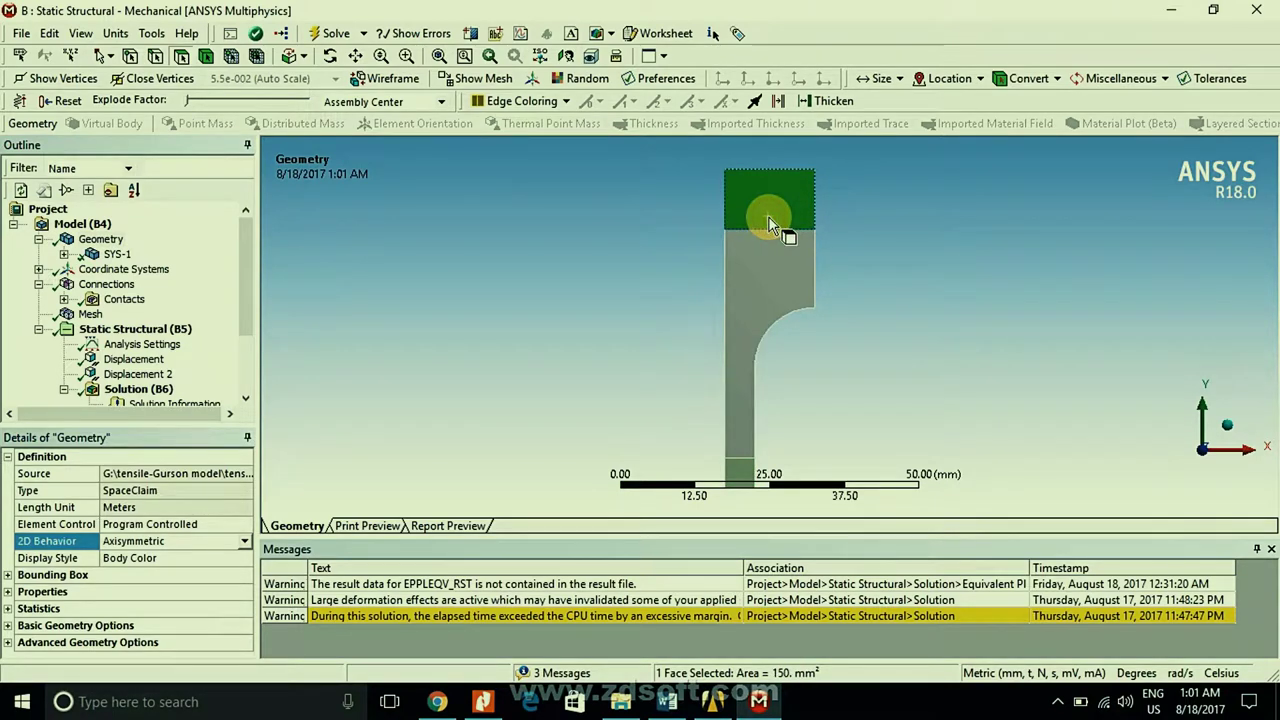
pyautogui.click(754, 270)
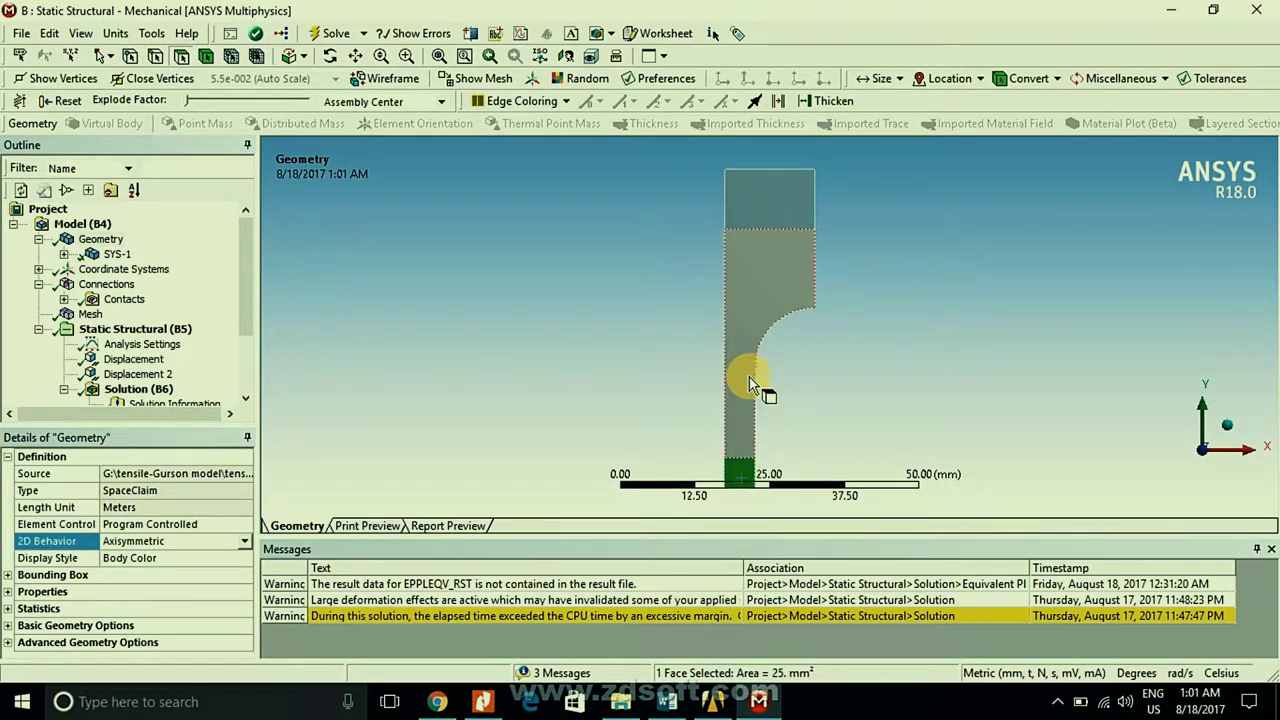
# - Compare the filleted middle face with the upper block and the bottom face by selecting them alternately
pyautogui.click(731, 340)
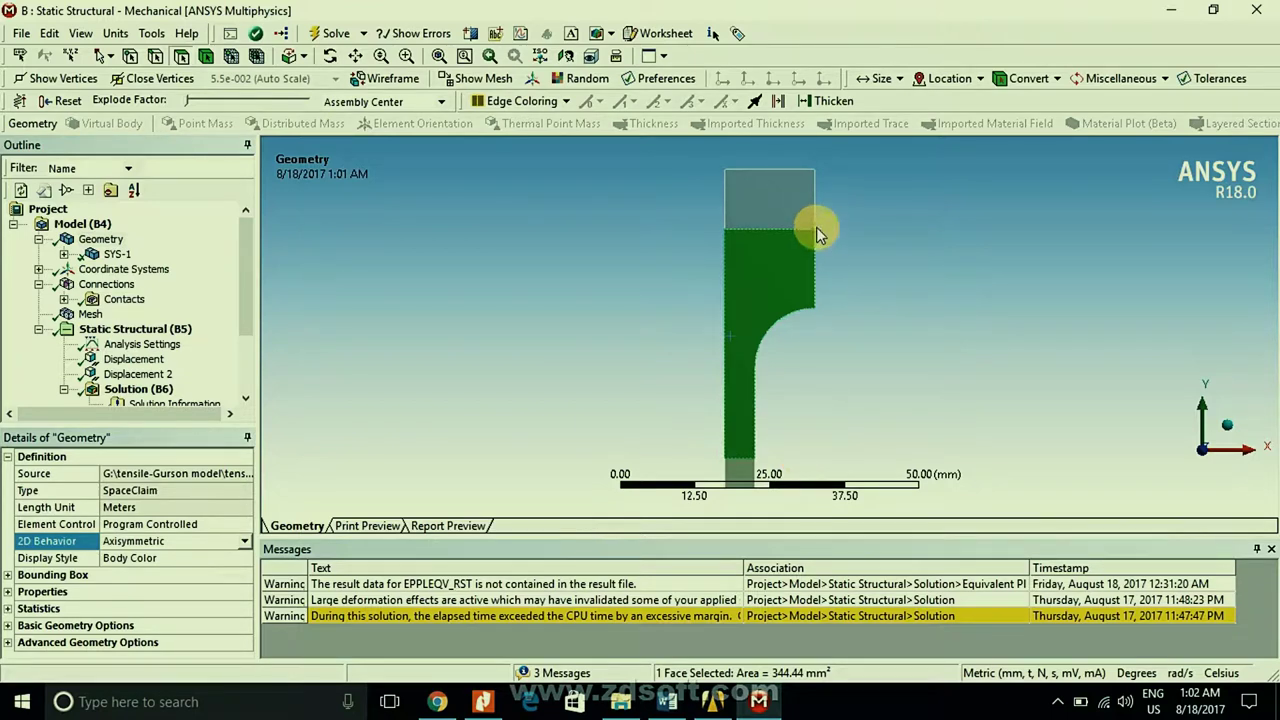
pyautogui.click(780, 208)
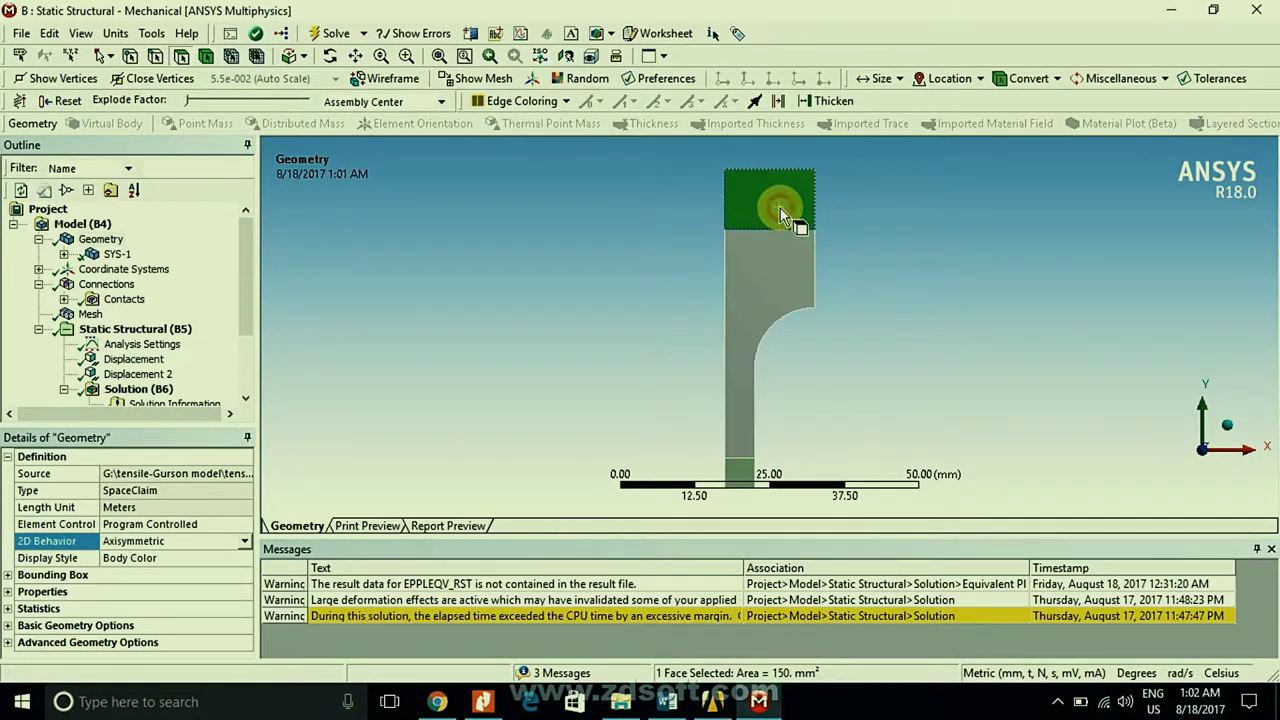
pyautogui.click(755, 272)
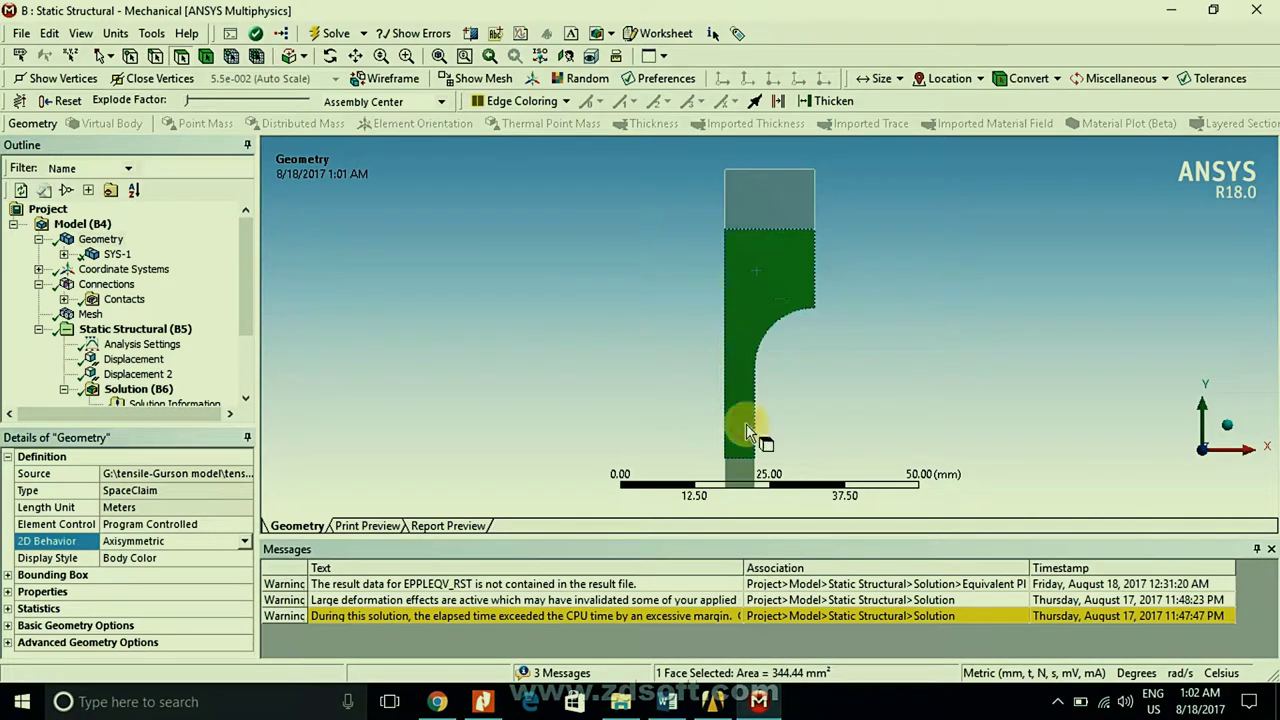
pyautogui.click(742, 473)
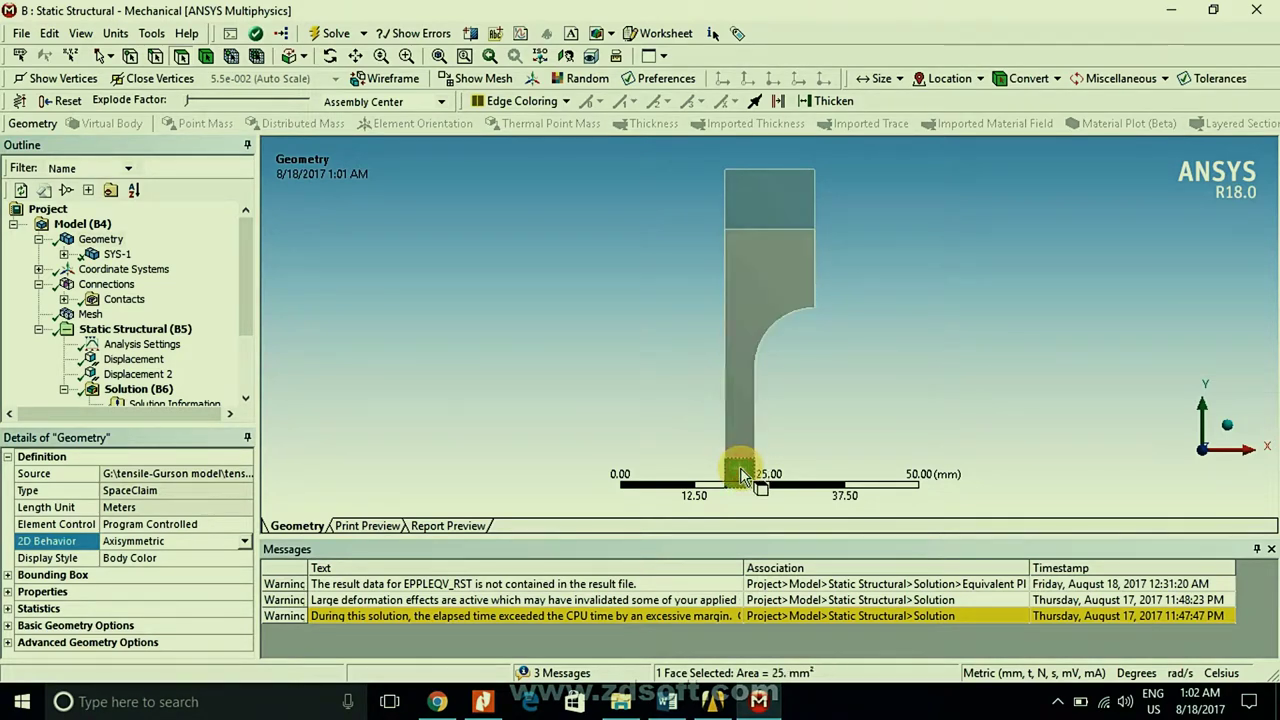
pyautogui.click(737, 416)
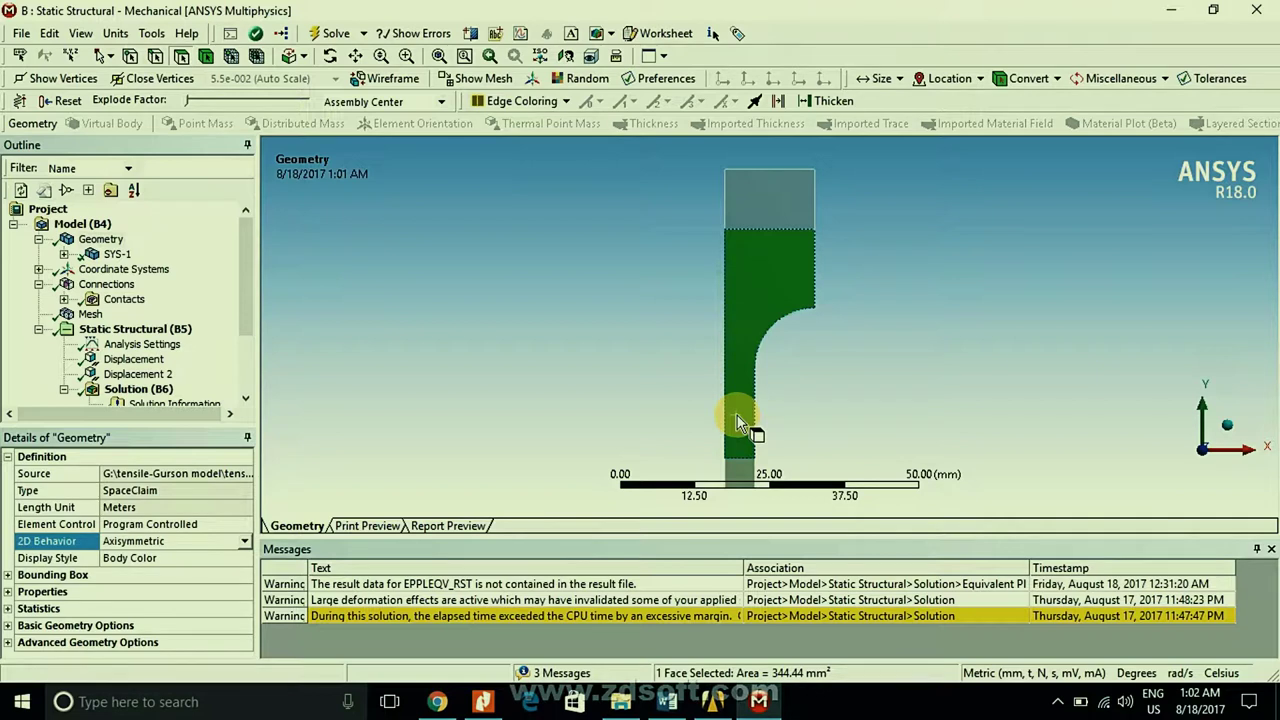
pyautogui.click(756, 204)
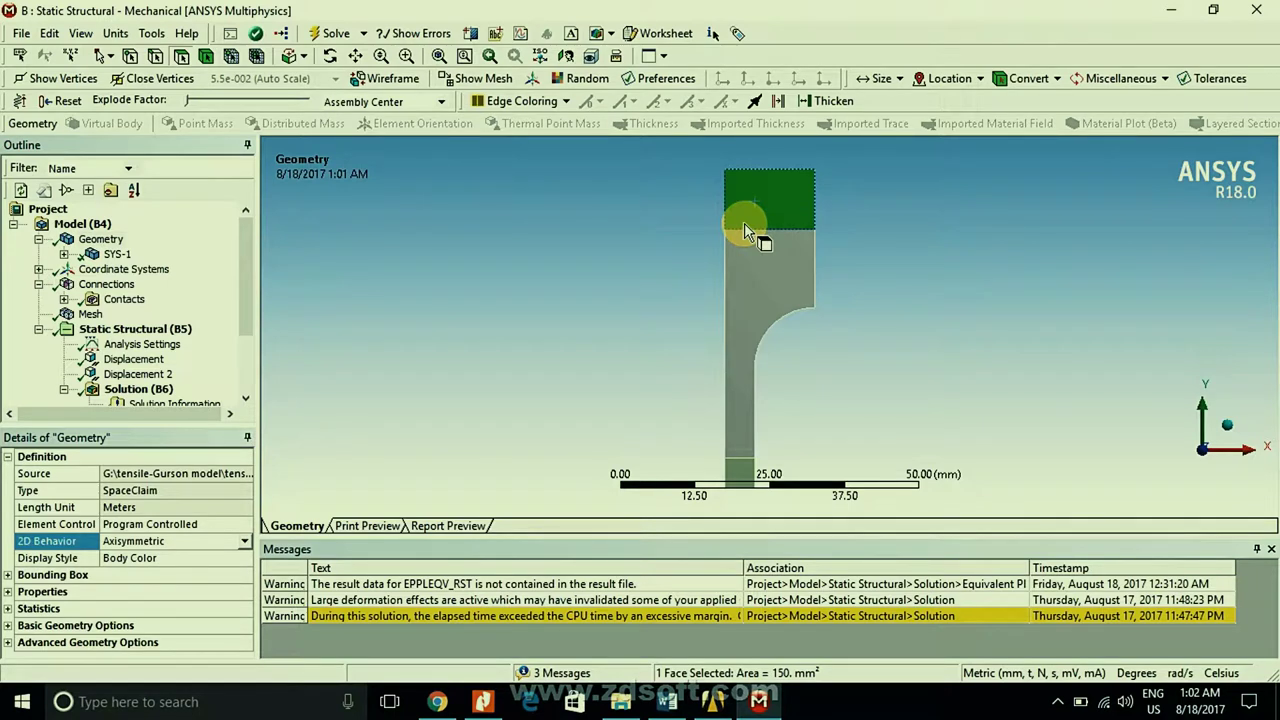
pyautogui.keyDown('ctrl'); pyautogui.click(791, 266); pyautogui.keyUp('ctrl')
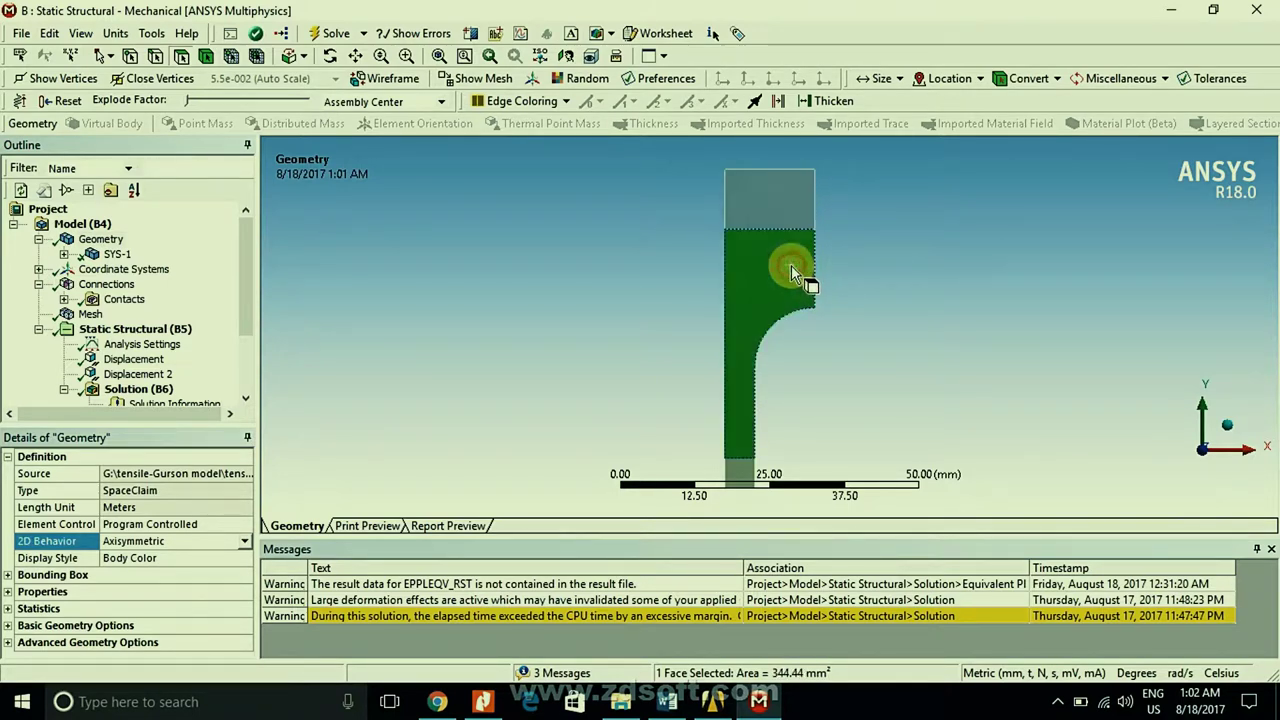
# - Examine the three specimen regions again from the upper block downward, focusing on where the middle face meets the bottom face
pyautogui.click(759, 195)
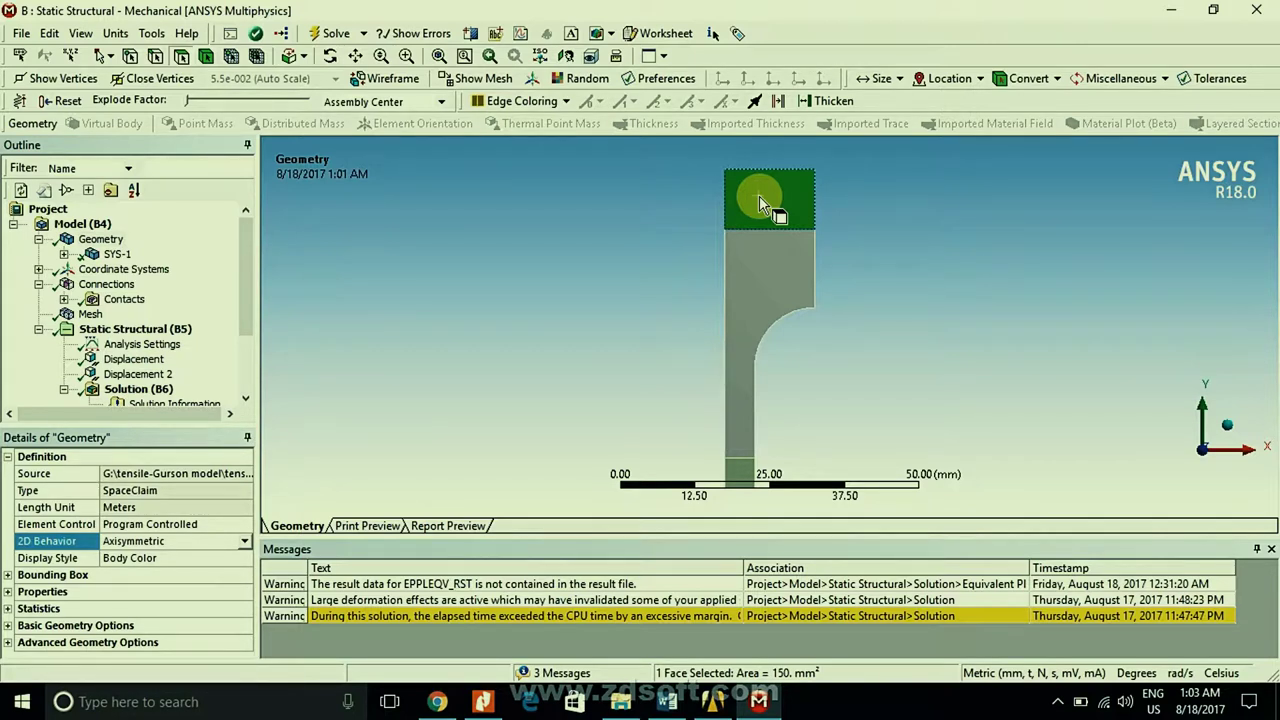
pyautogui.click(760, 248)
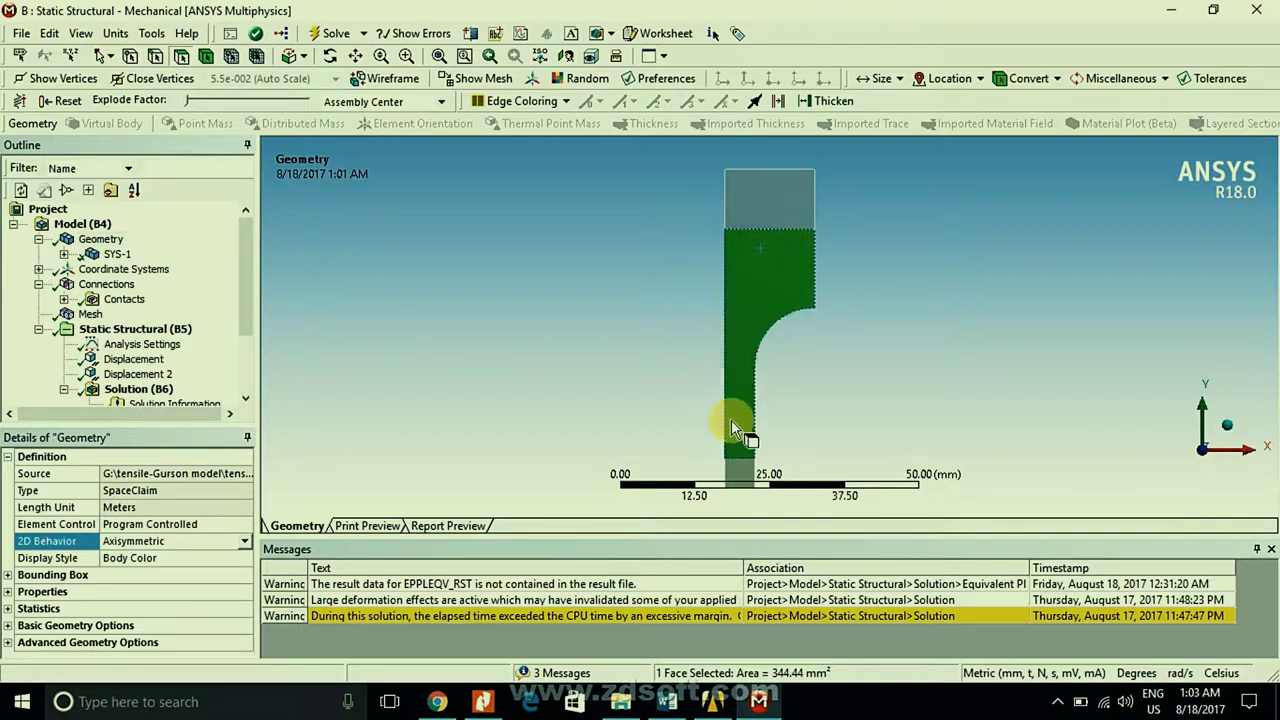
pyautogui.click(739, 477)
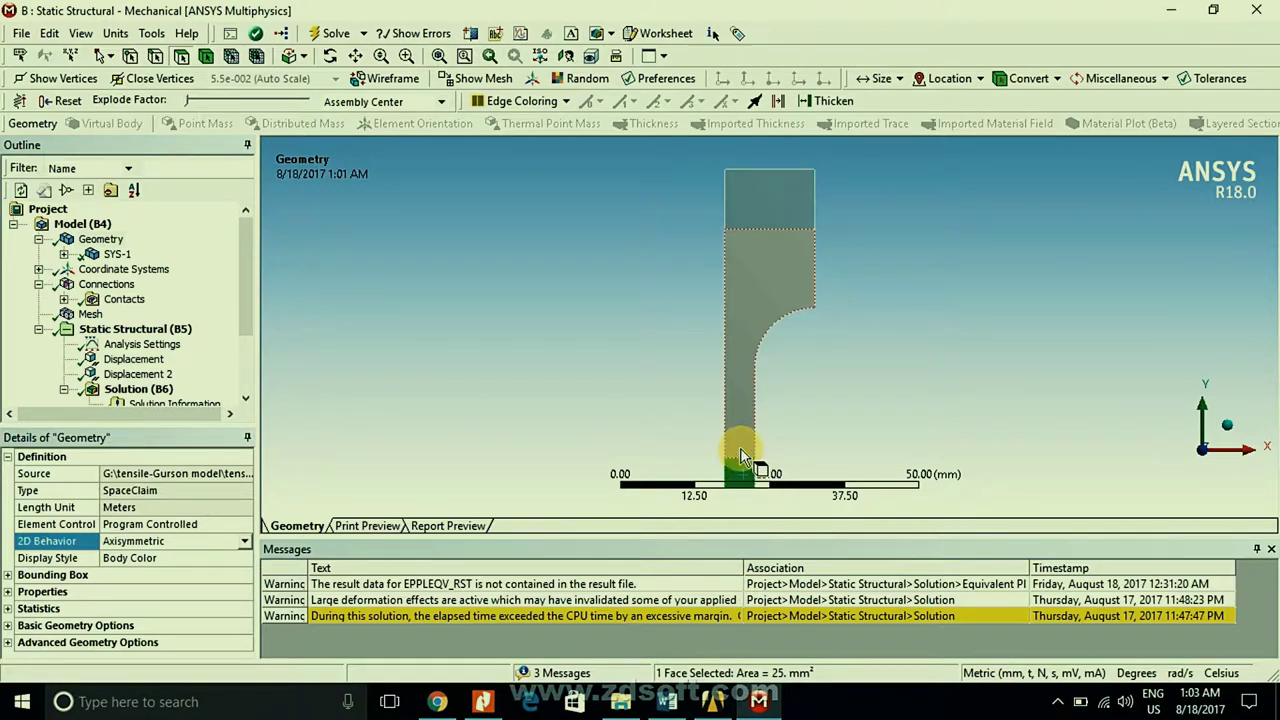
pyautogui.click(754, 476)
pyautogui.click(737, 481)
pyautogui.click(739, 445)
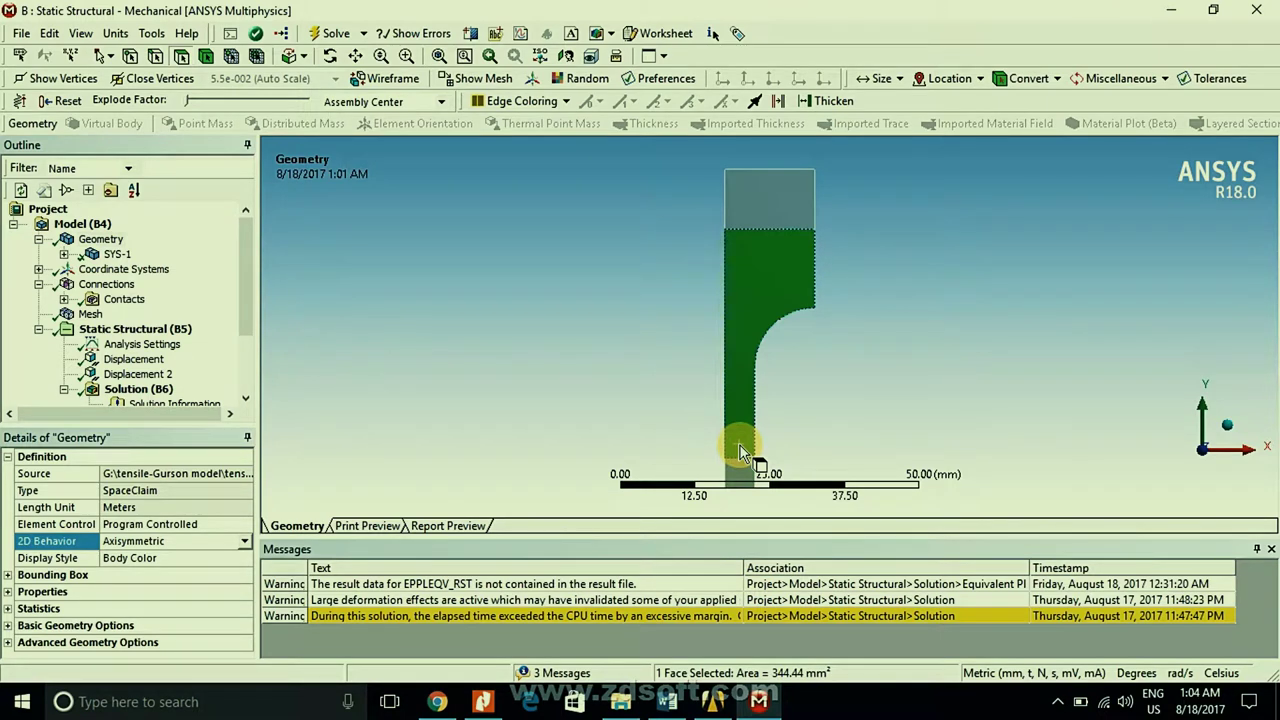
pyautogui.click(738, 485)
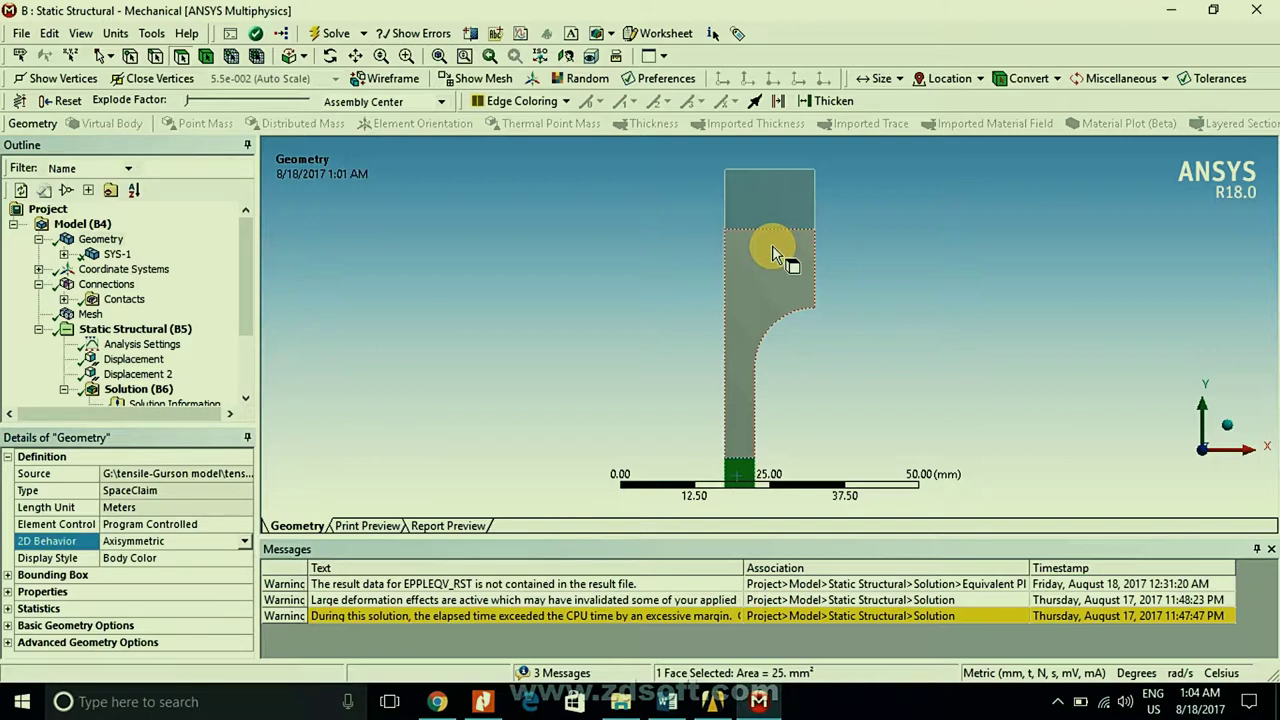
pyautogui.click(775, 201)
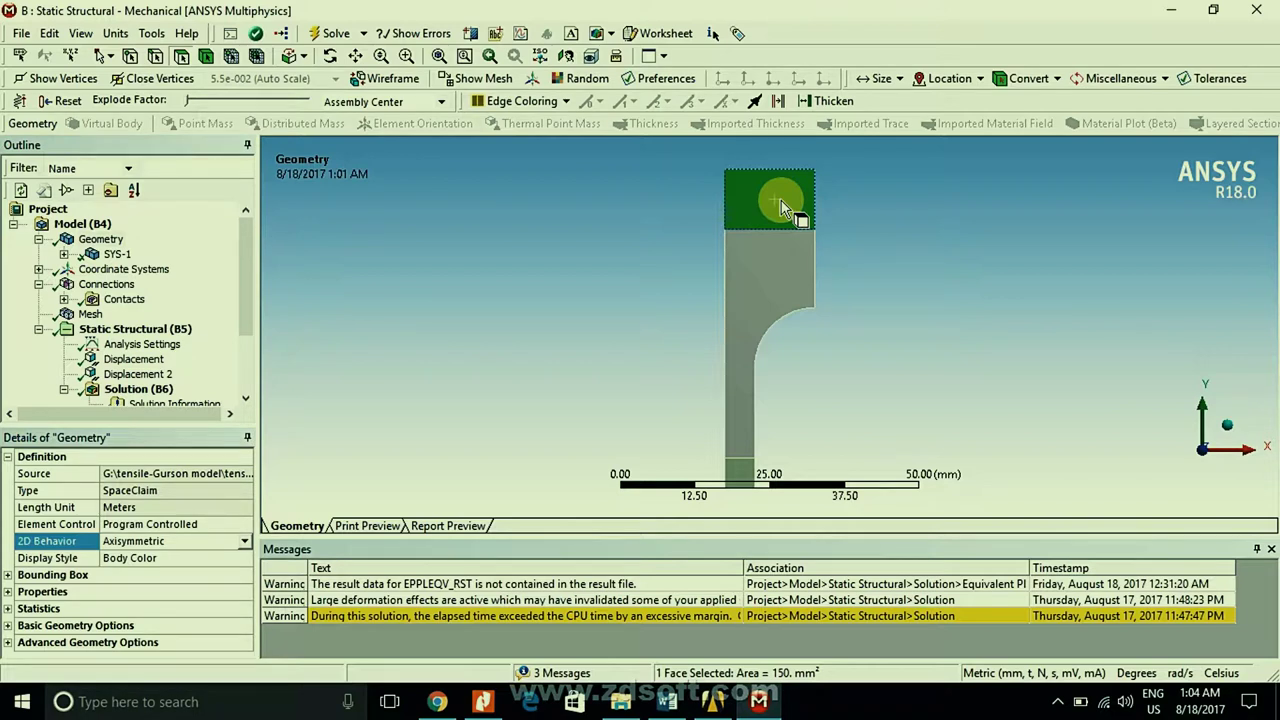
pyautogui.click(764, 276)
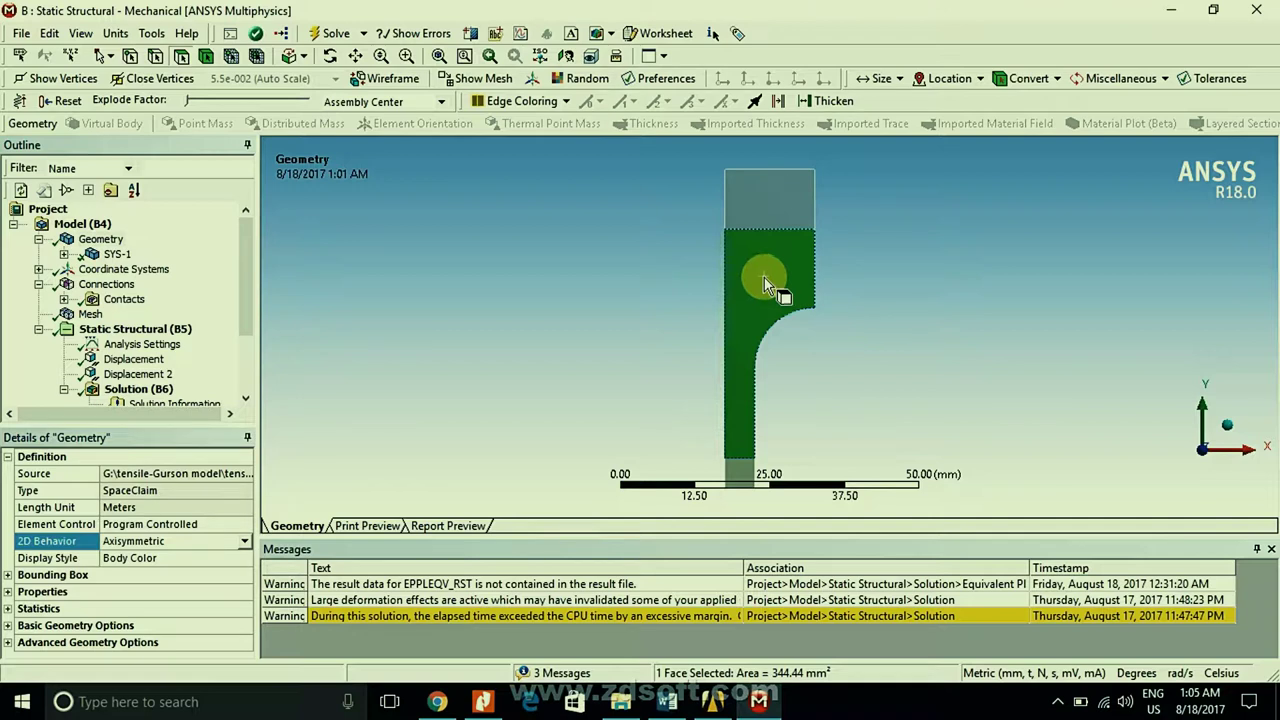
pyautogui.click(734, 472)
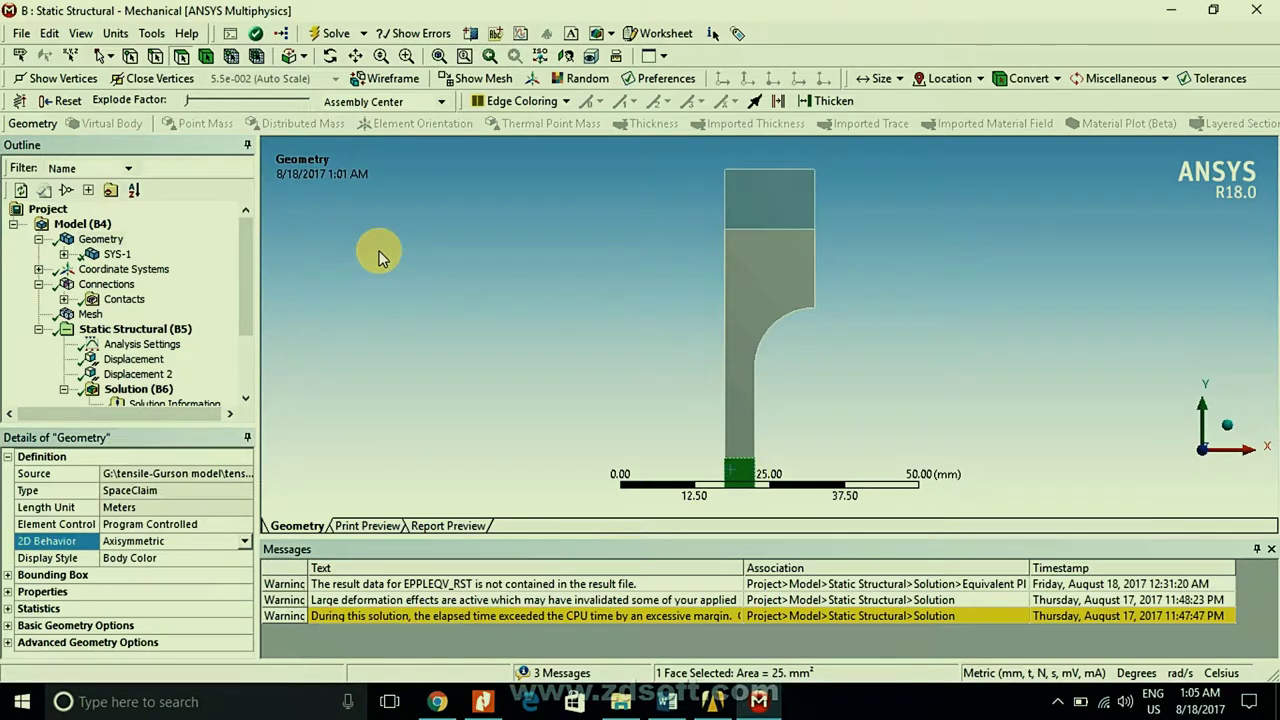
# - Display the mesh and highlight its upper block, filleted middle face and small bottom face in turn, leaving nothing selected
pyautogui.click(90, 314)
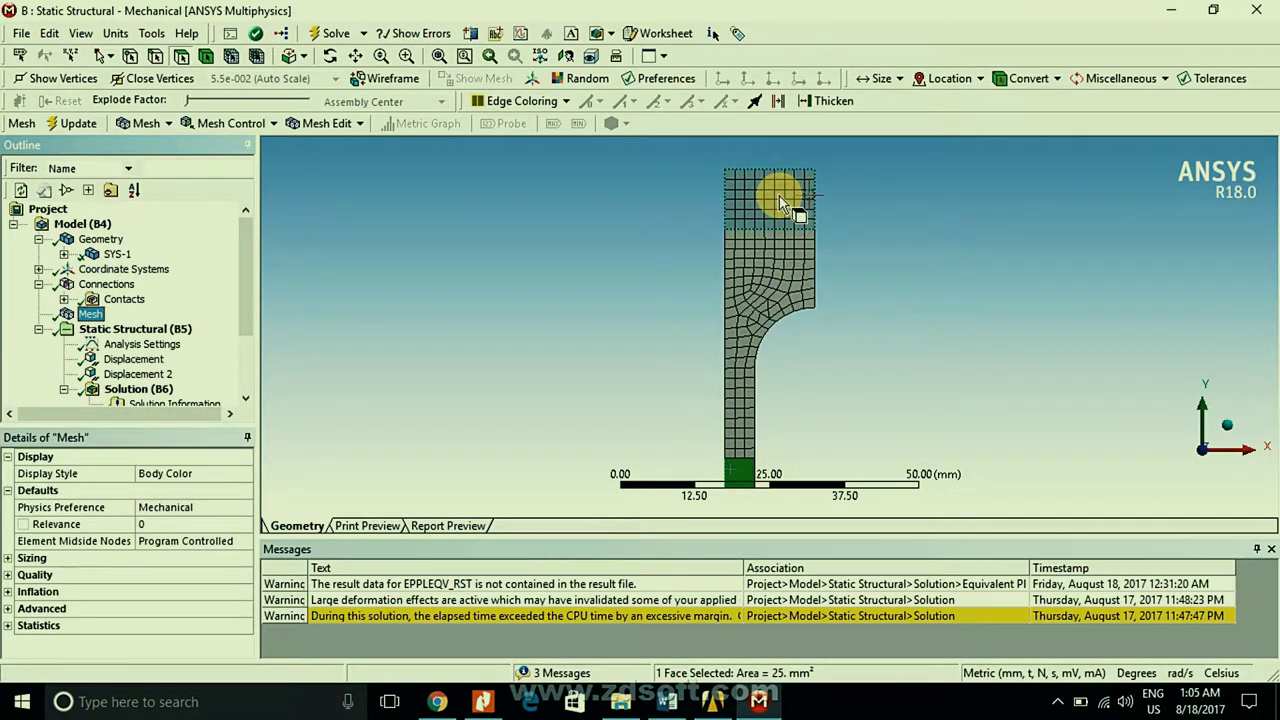
pyautogui.click(865, 336)
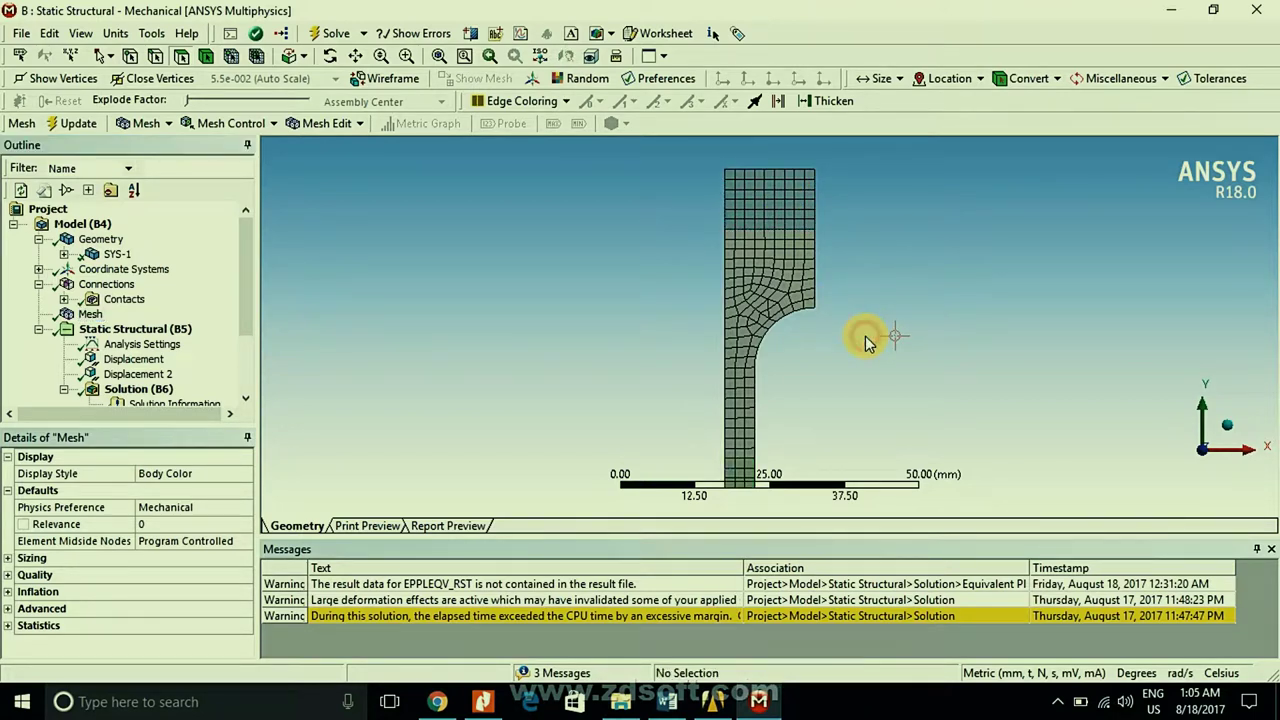
pyautogui.click(770, 198)
pyautogui.click(752, 279)
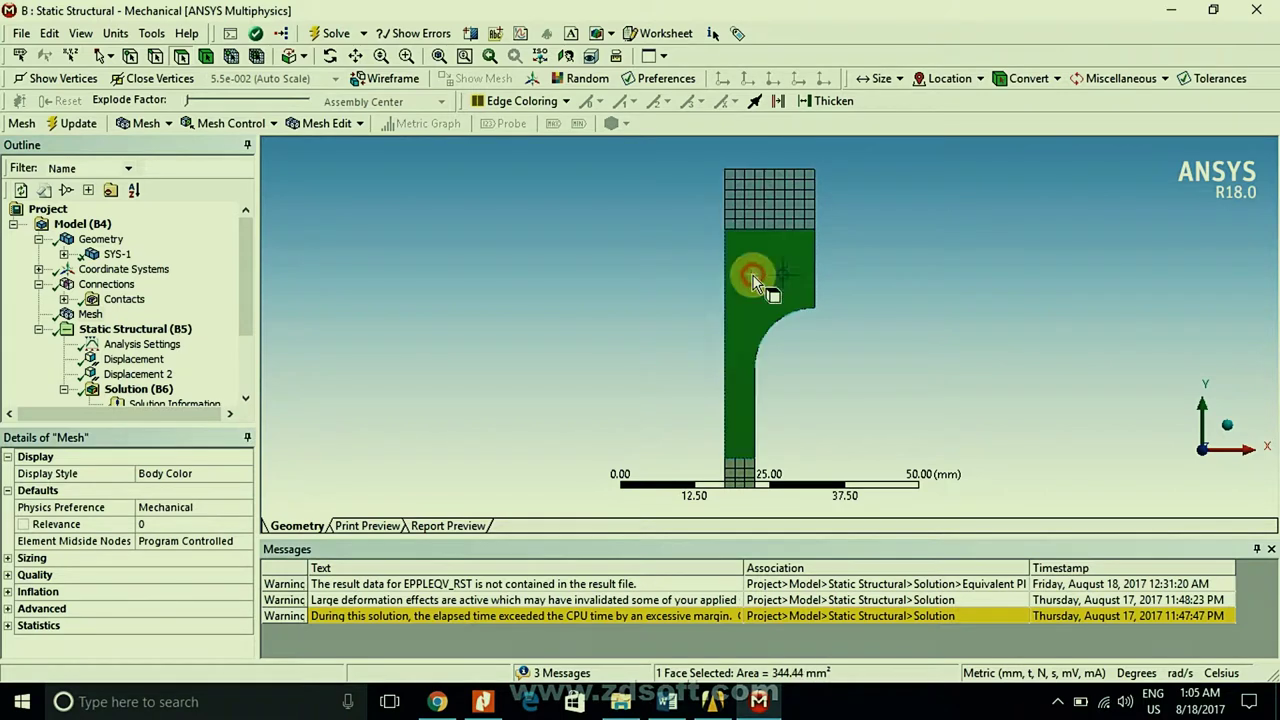
pyautogui.click(738, 474)
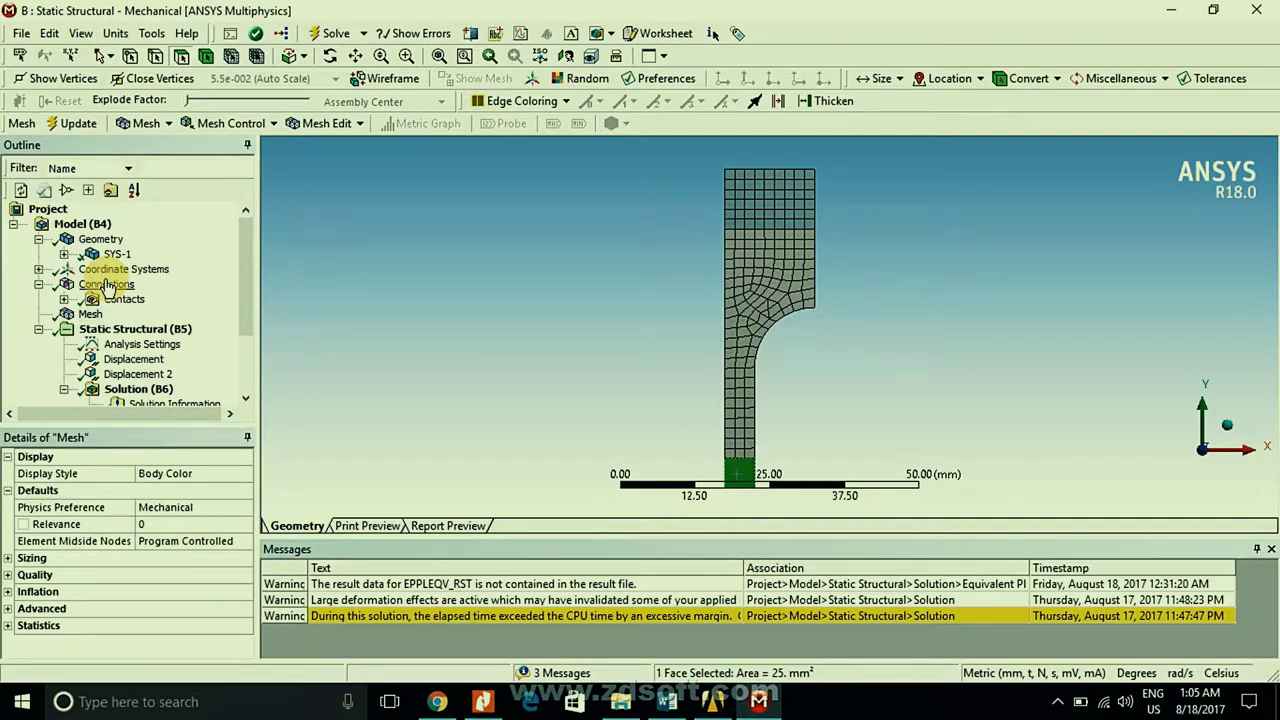
pyautogui.click(781, 190)
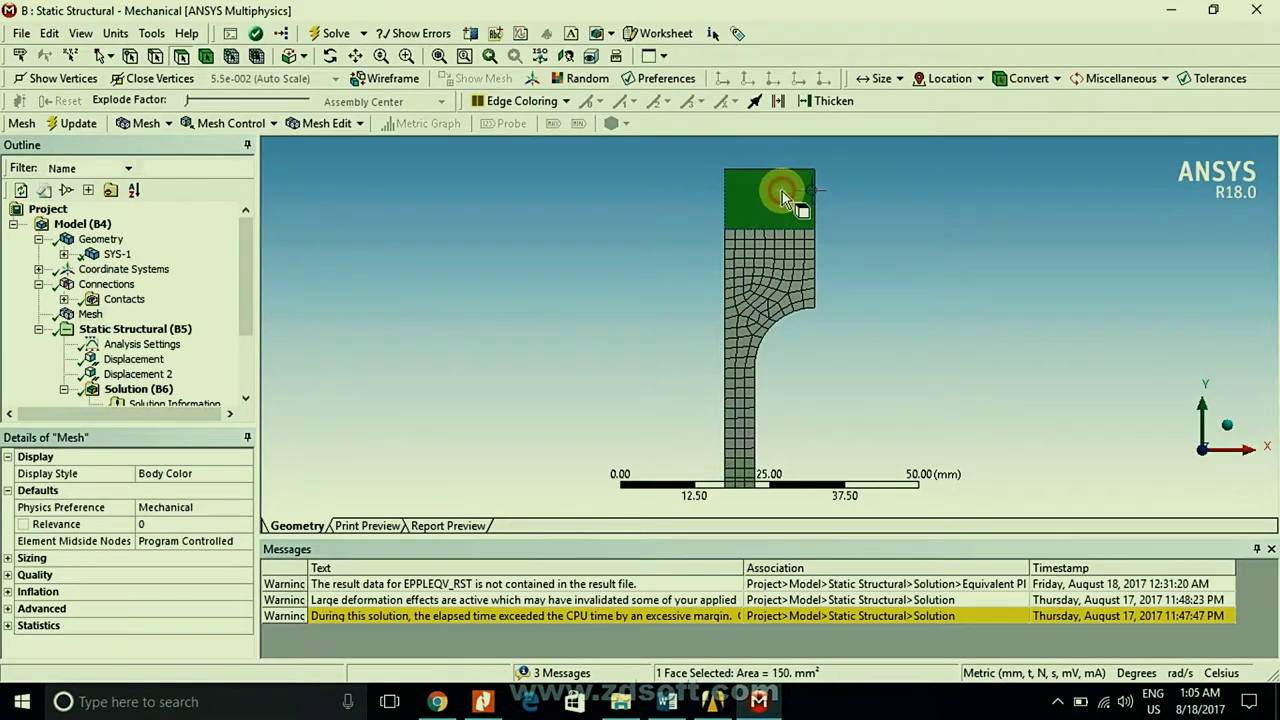
pyautogui.click(750, 268)
pyautogui.click(563, 277)
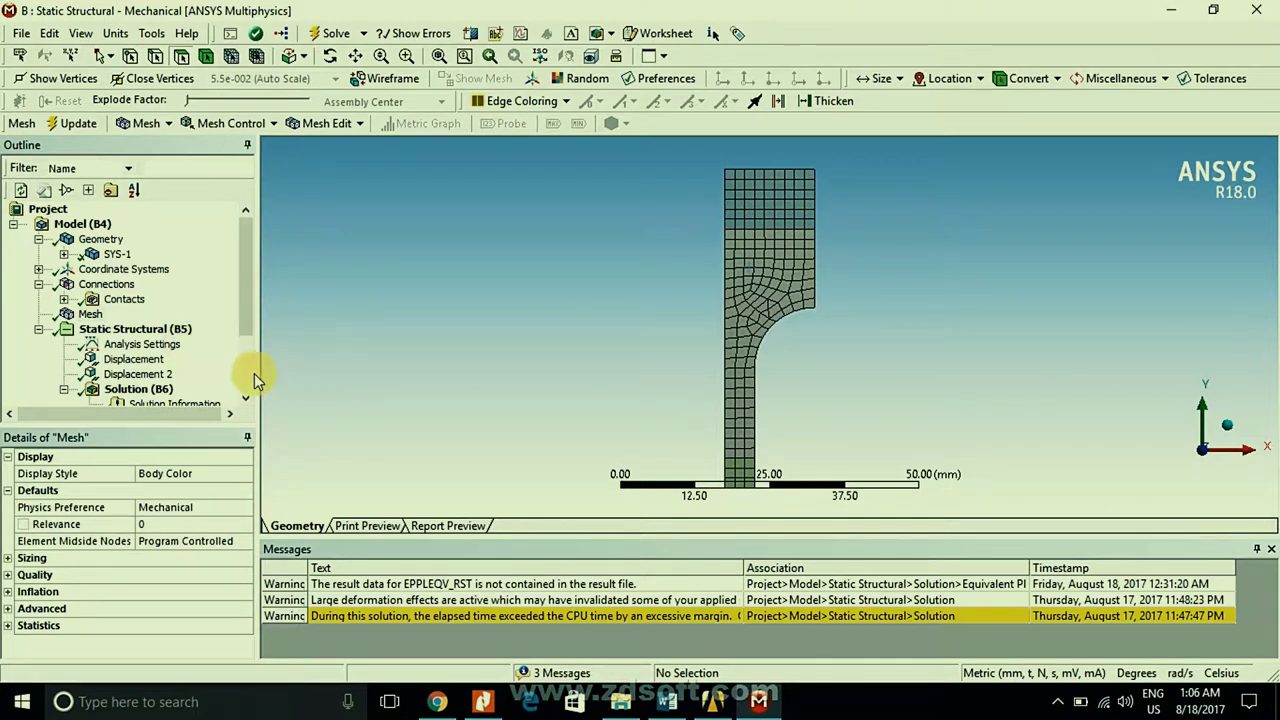
# - Review the Displacement support on the specimen's bottom edge, including its free X component and 0 mm Y component
pyautogui.click(249, 398)
pyautogui.click(249, 398)
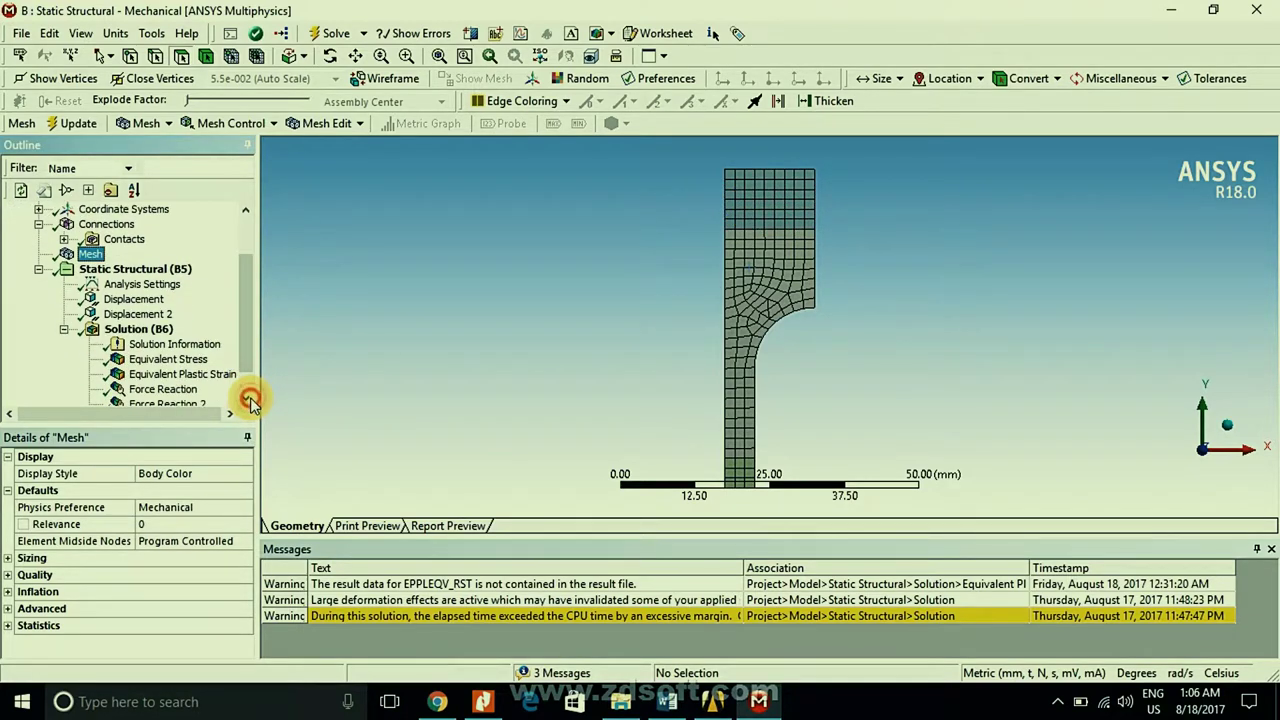
pyautogui.click(133, 300)
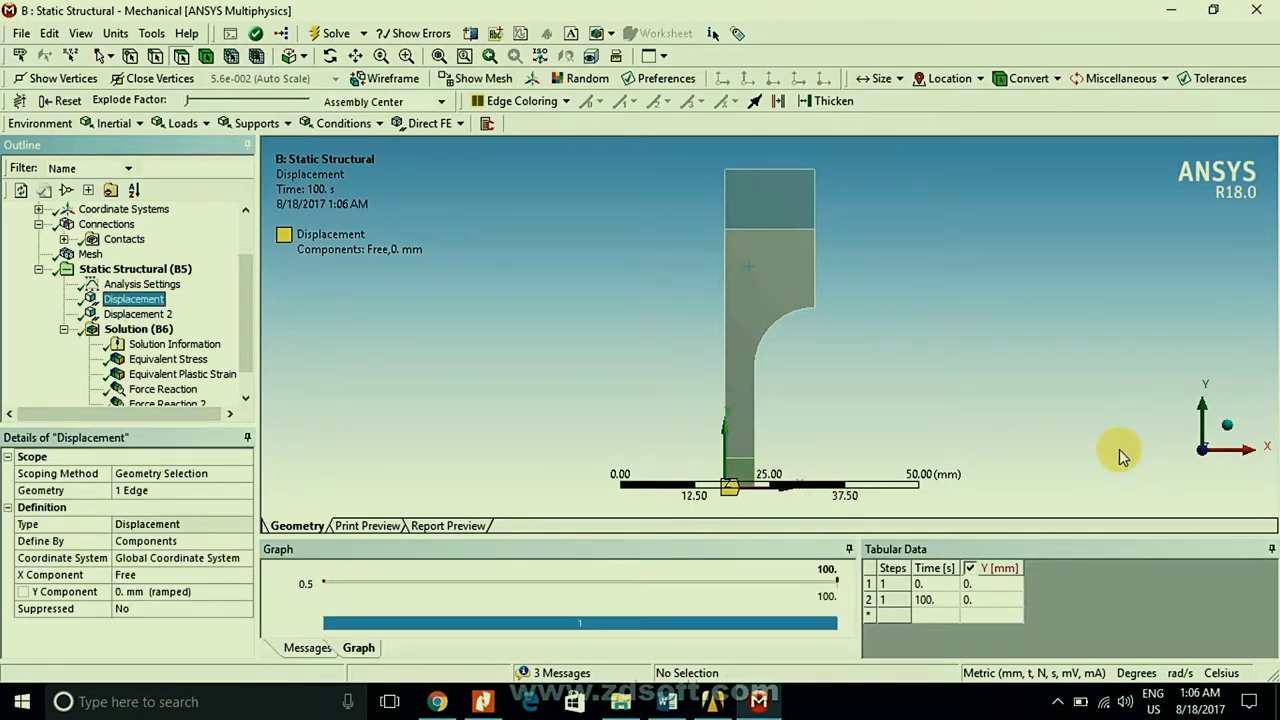
pyautogui.click(438, 55)
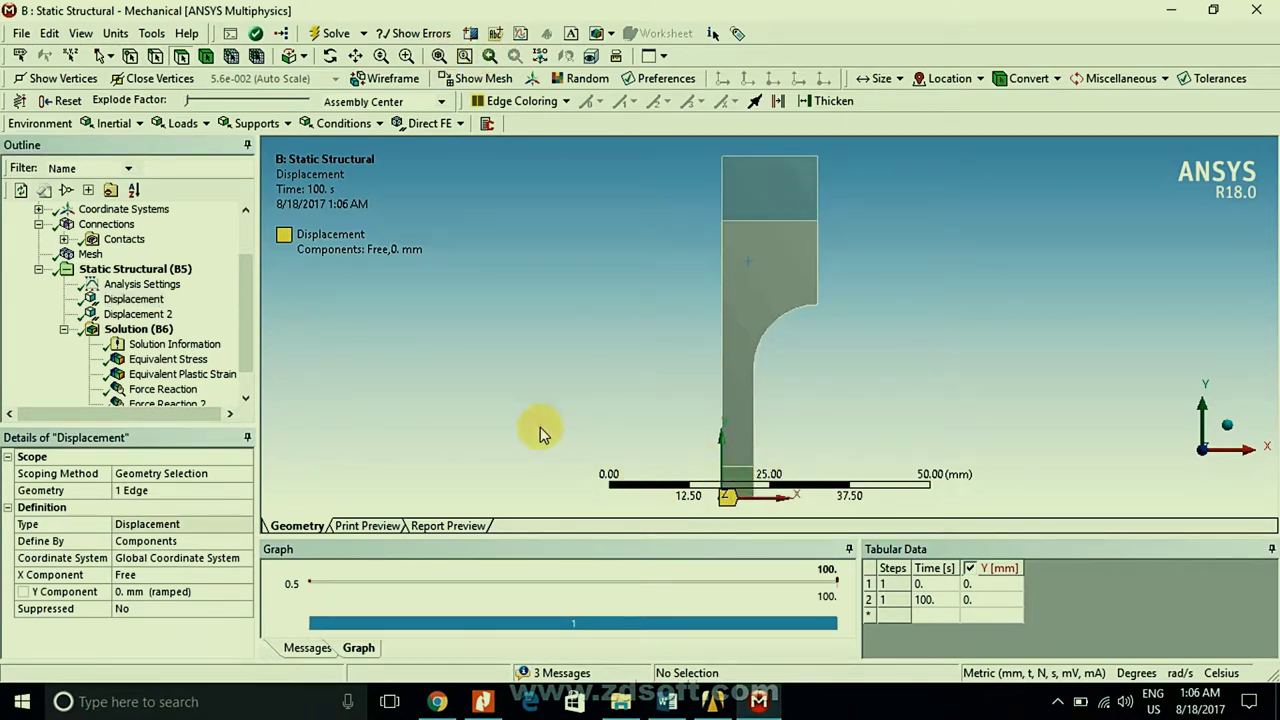
pyautogui.click(138, 299)
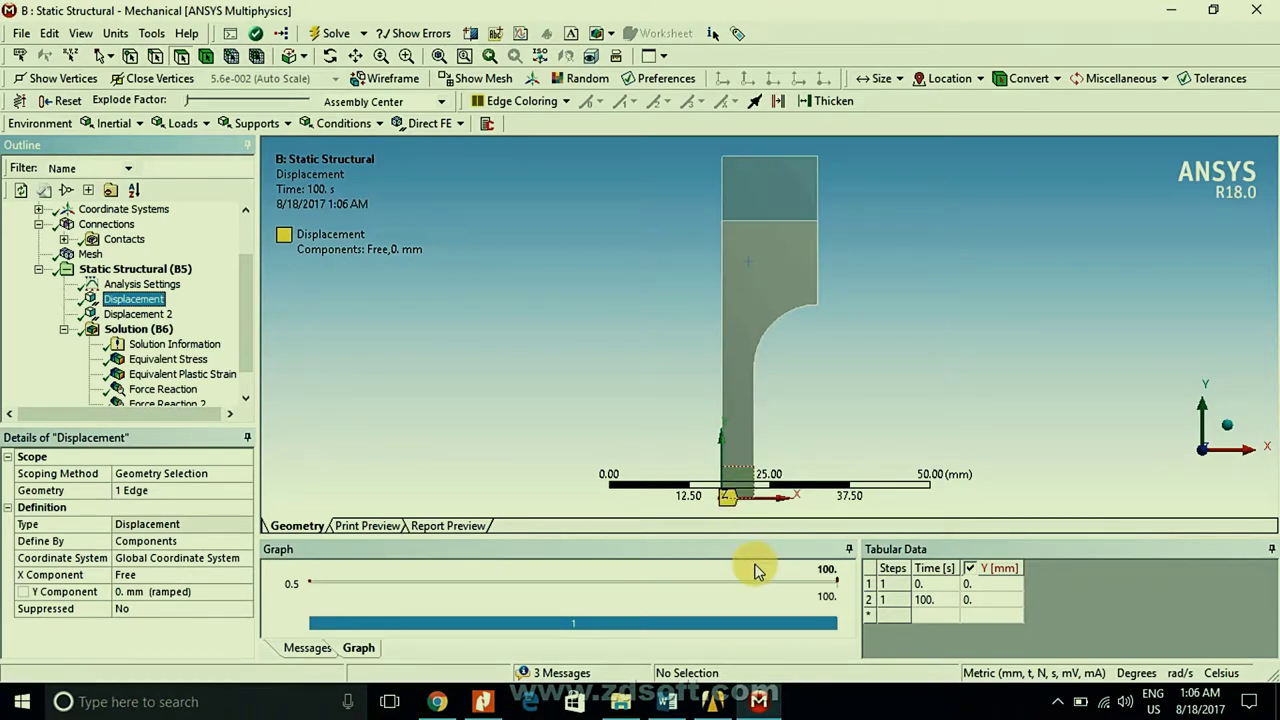
# - Review Displacement 2, the 4 mm Y displacement on the specimen's upper edge, and inspect its direction arrow
pyautogui.click(137, 314)
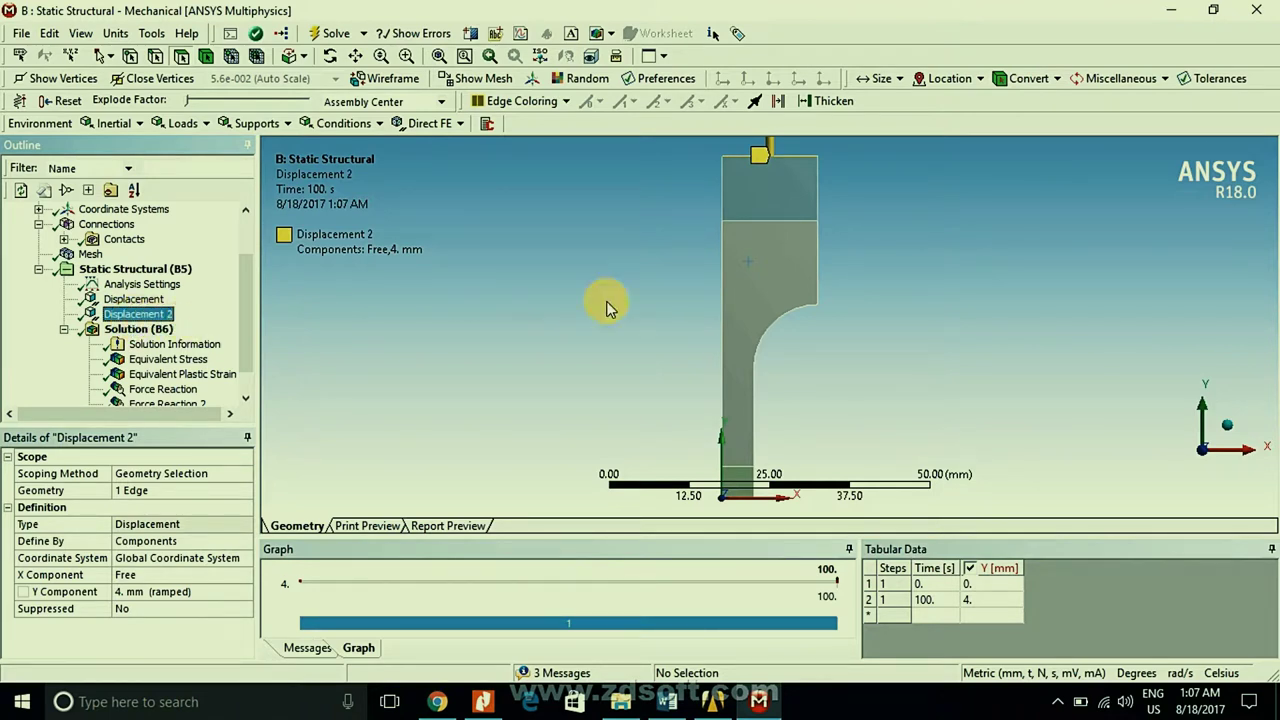
pyautogui.click(437, 57)
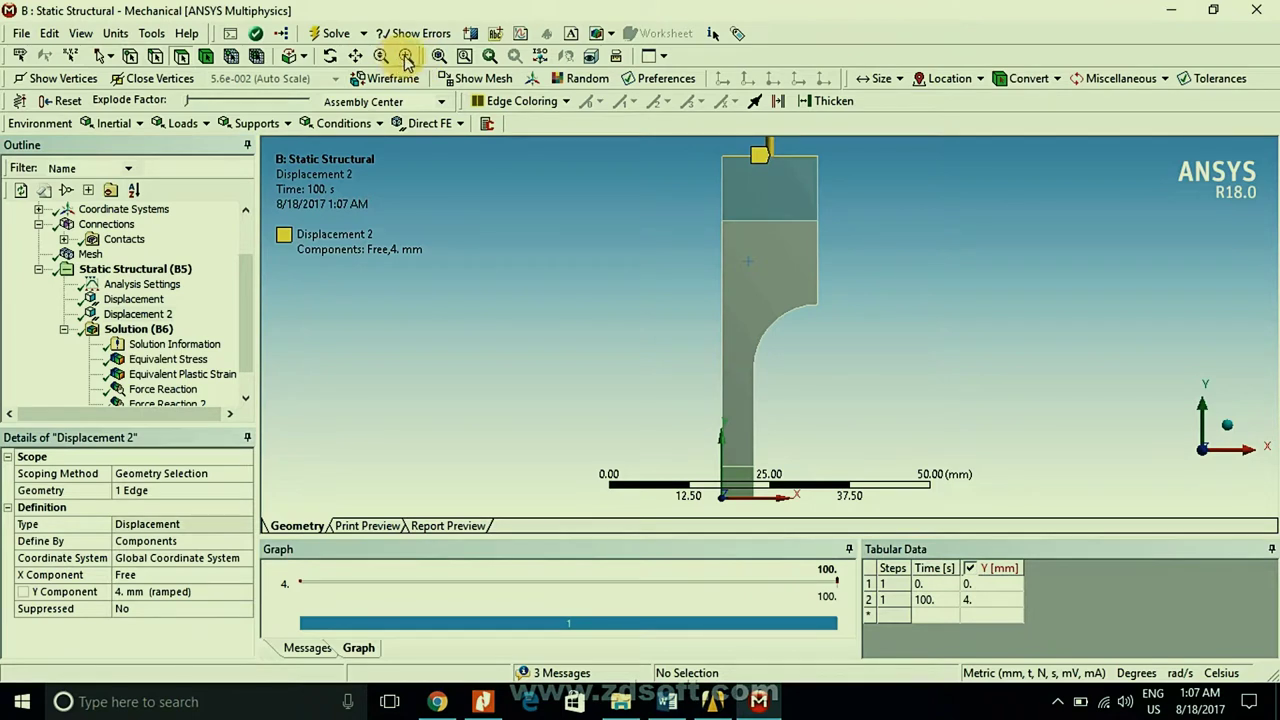
pyautogui.click(330, 57)
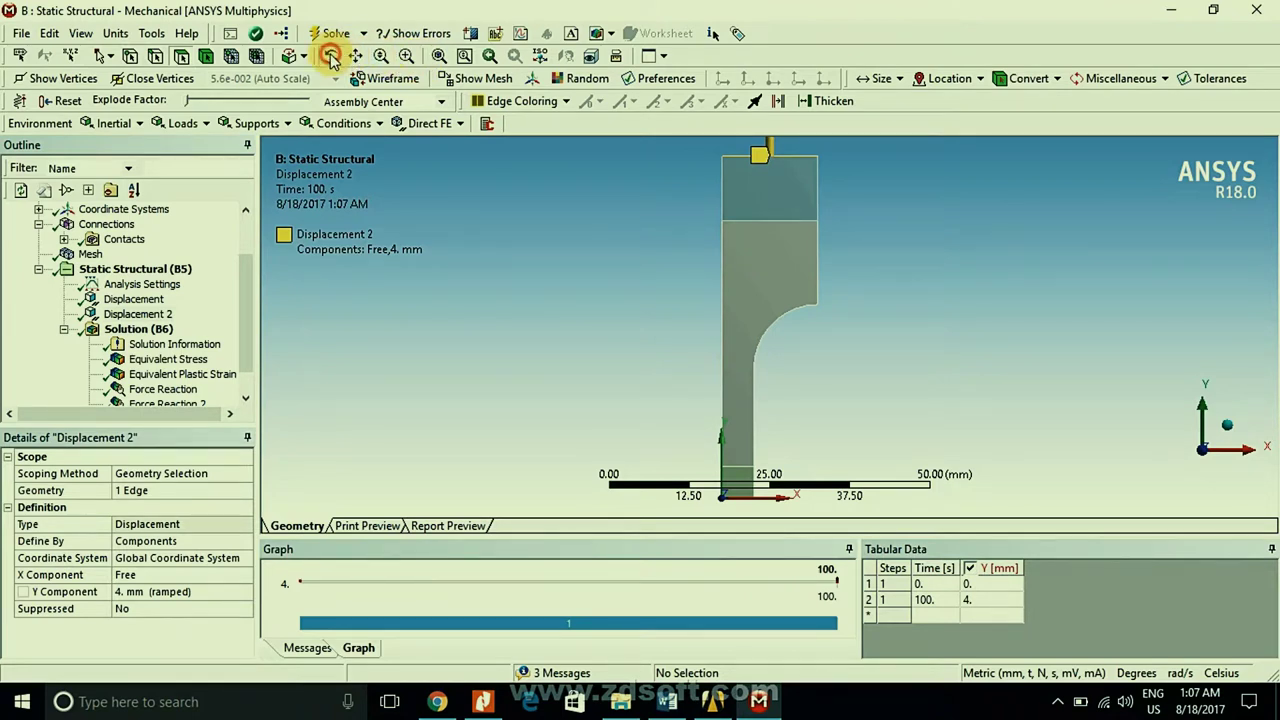
pyautogui.moveTo(823, 266)
pyautogui.mouseDown()
pyautogui.moveTo(694, 331)
pyautogui.moveTo(677, 309)
pyautogui.moveTo(703, 333)
pyautogui.moveTo(686, 329)
pyautogui.moveTo(680, 300)
pyautogui.moveTo(765, 246)
pyautogui.moveTo(741, 179)
pyautogui.moveTo(826, 263)
pyautogui.moveTo(829, 249)
pyautogui.moveTo(780, 234)
pyautogui.moveTo(794, 217)
pyautogui.moveTo(817, 243)
pyautogui.mouseUp()
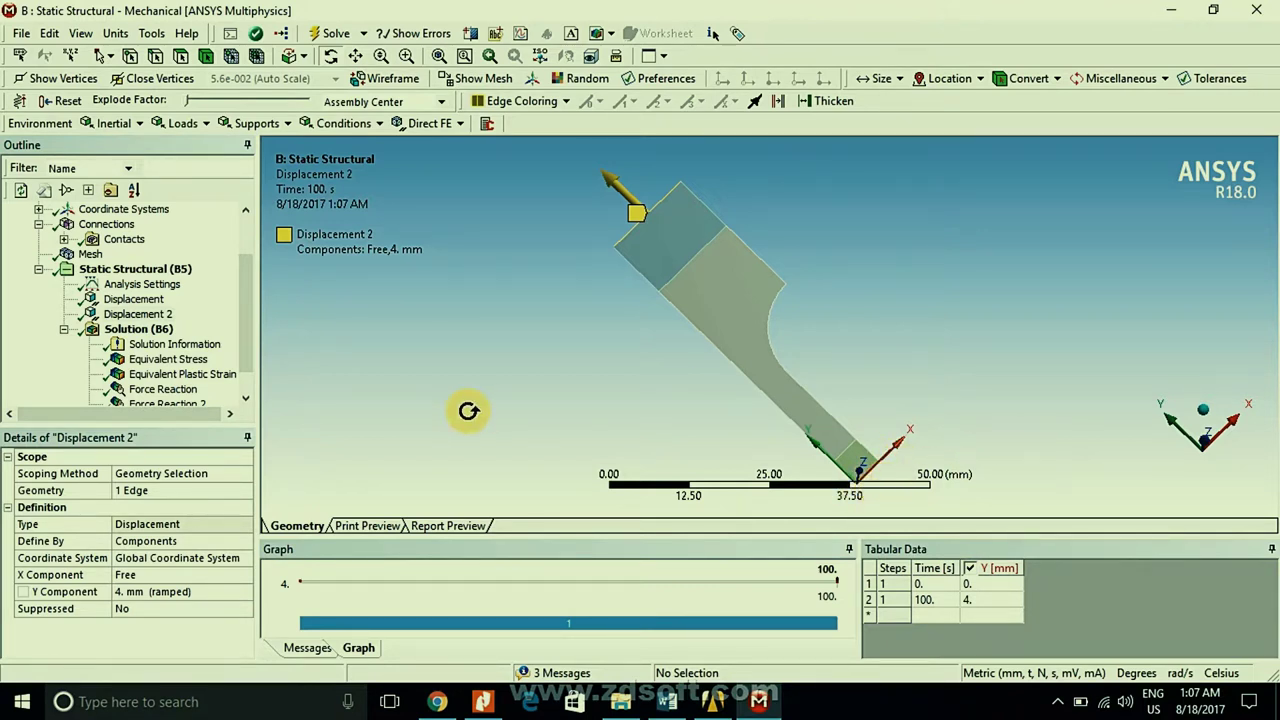
# - Set Large Deflection to On in the Analysis Settings' Solver Controls
pyautogui.click(125, 286)
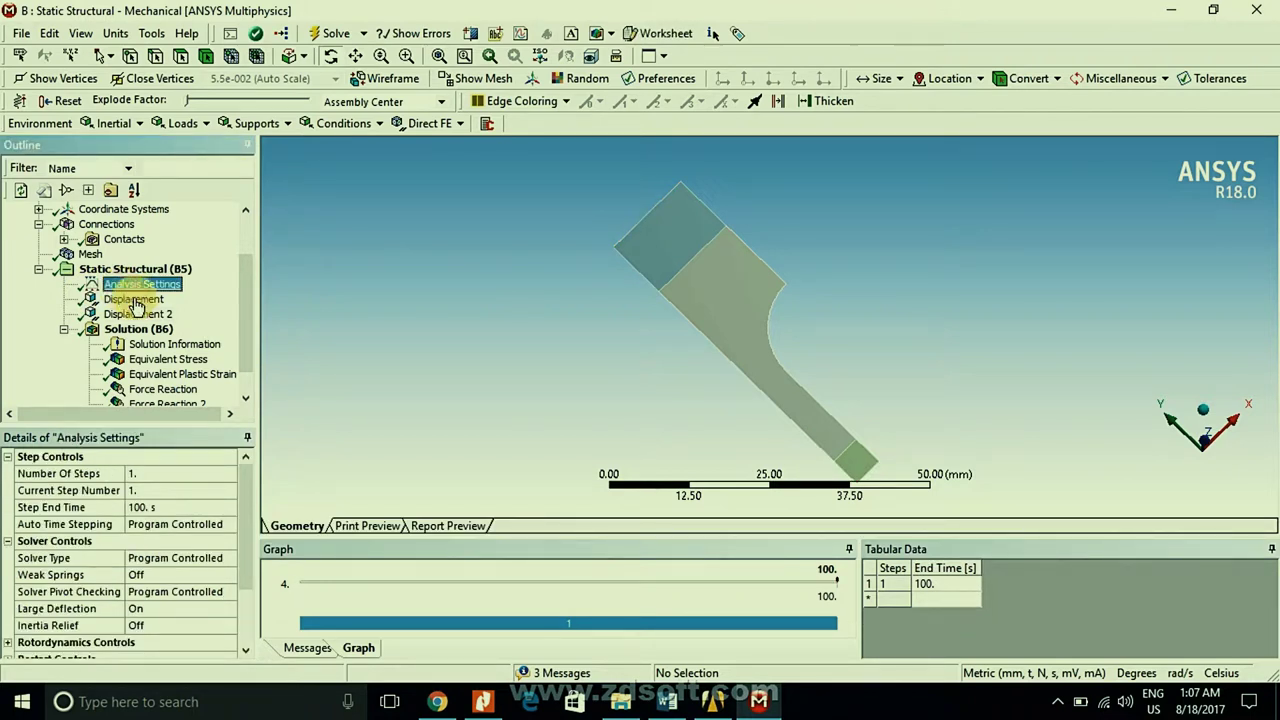
pyautogui.click(245, 649)
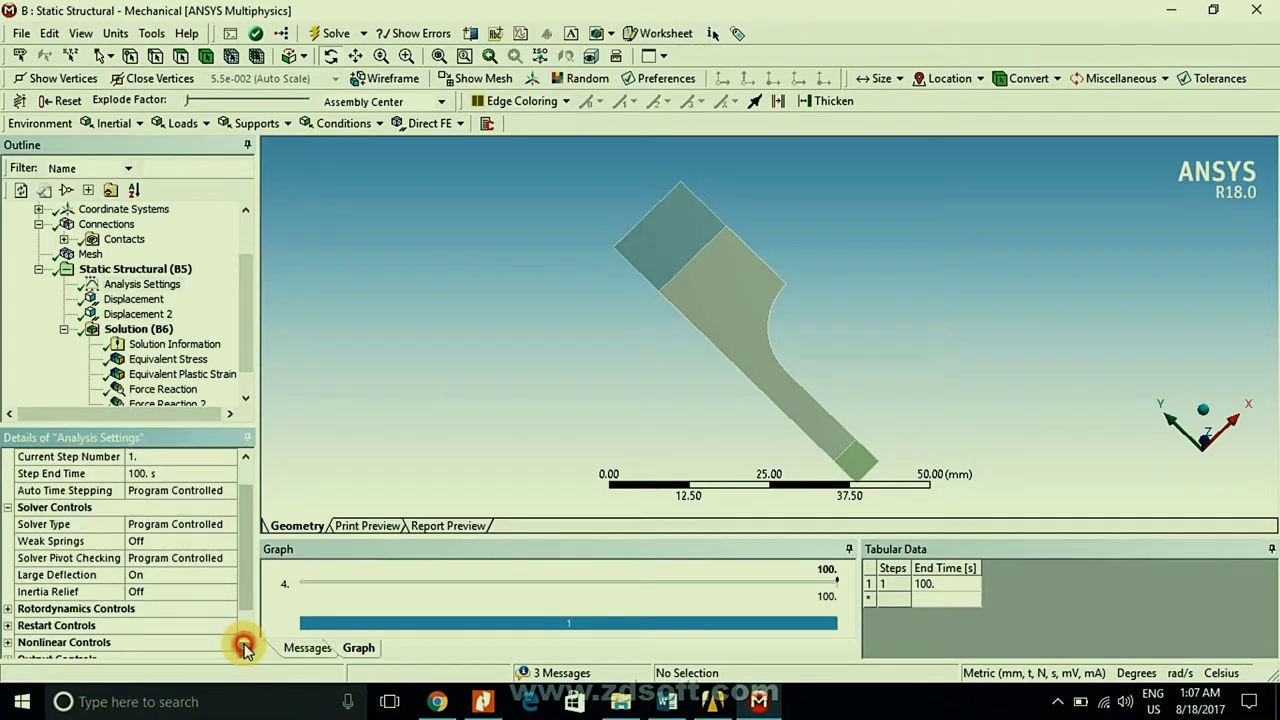
pyautogui.click(140, 575)
pyautogui.click(229, 577)
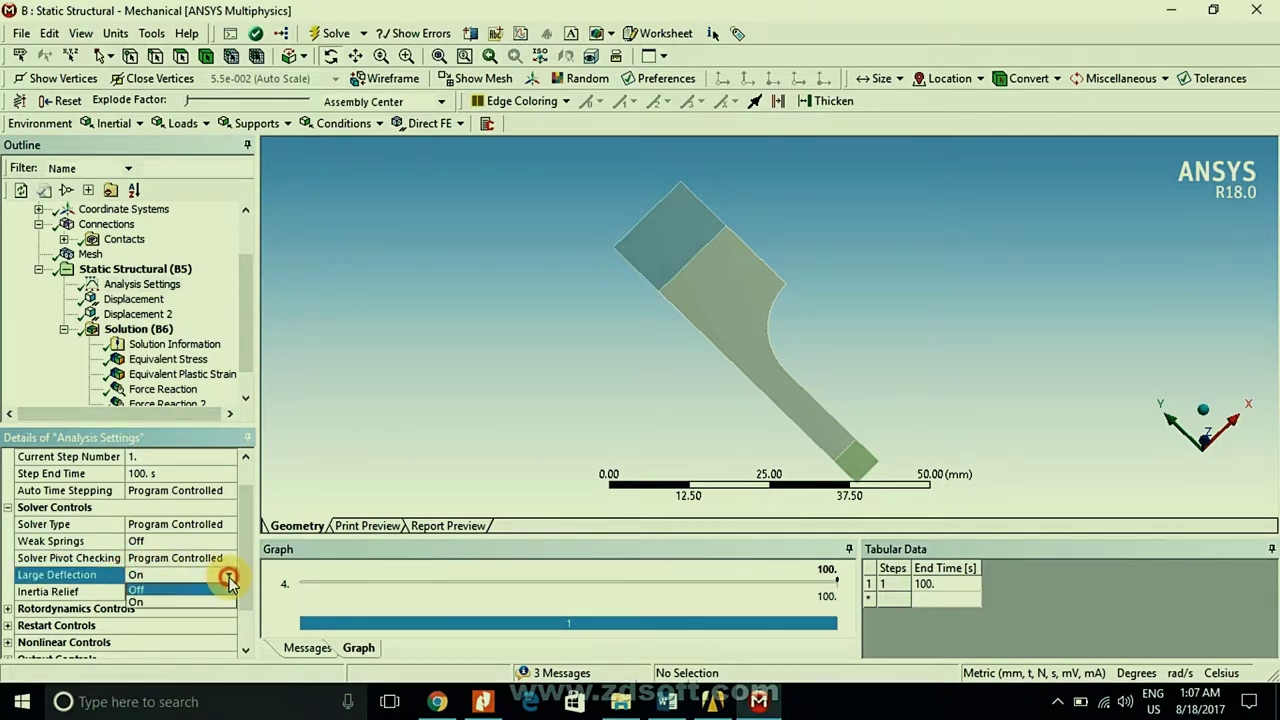
pyautogui.click(153, 600)
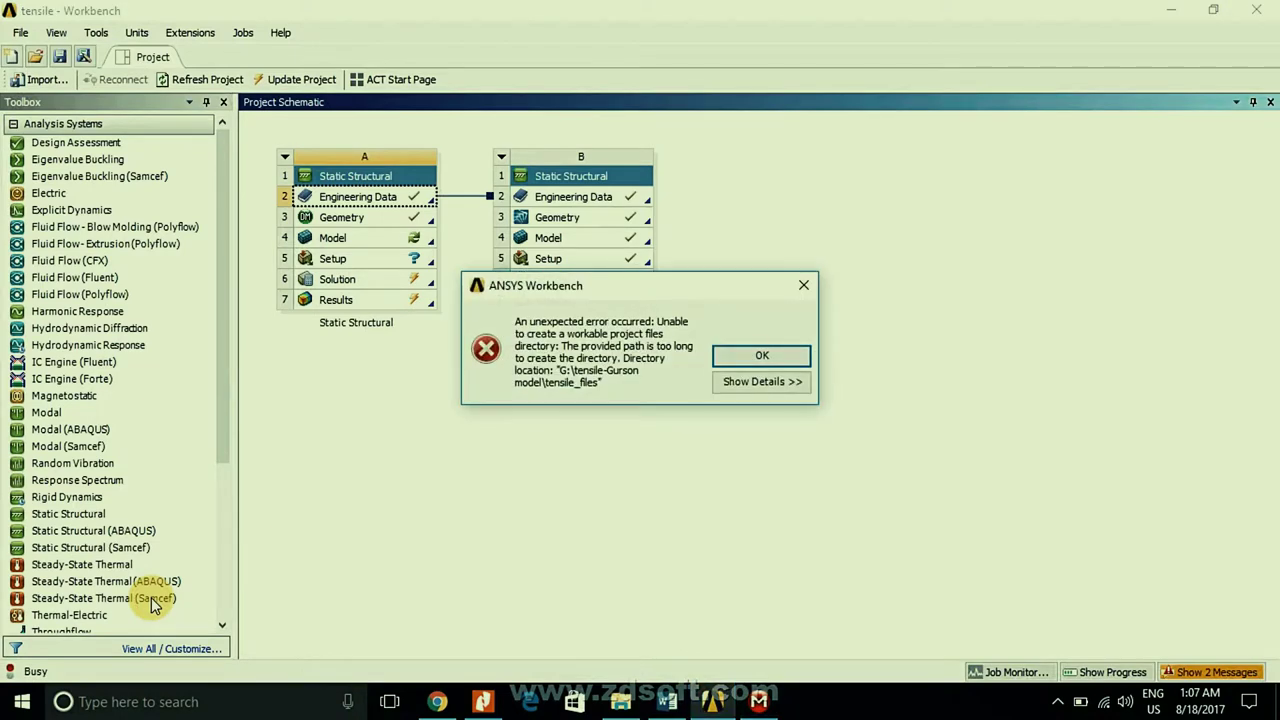
# - Dismiss the Workbench project-path error and return to the Mechanical window
pyautogui.click(803, 285)
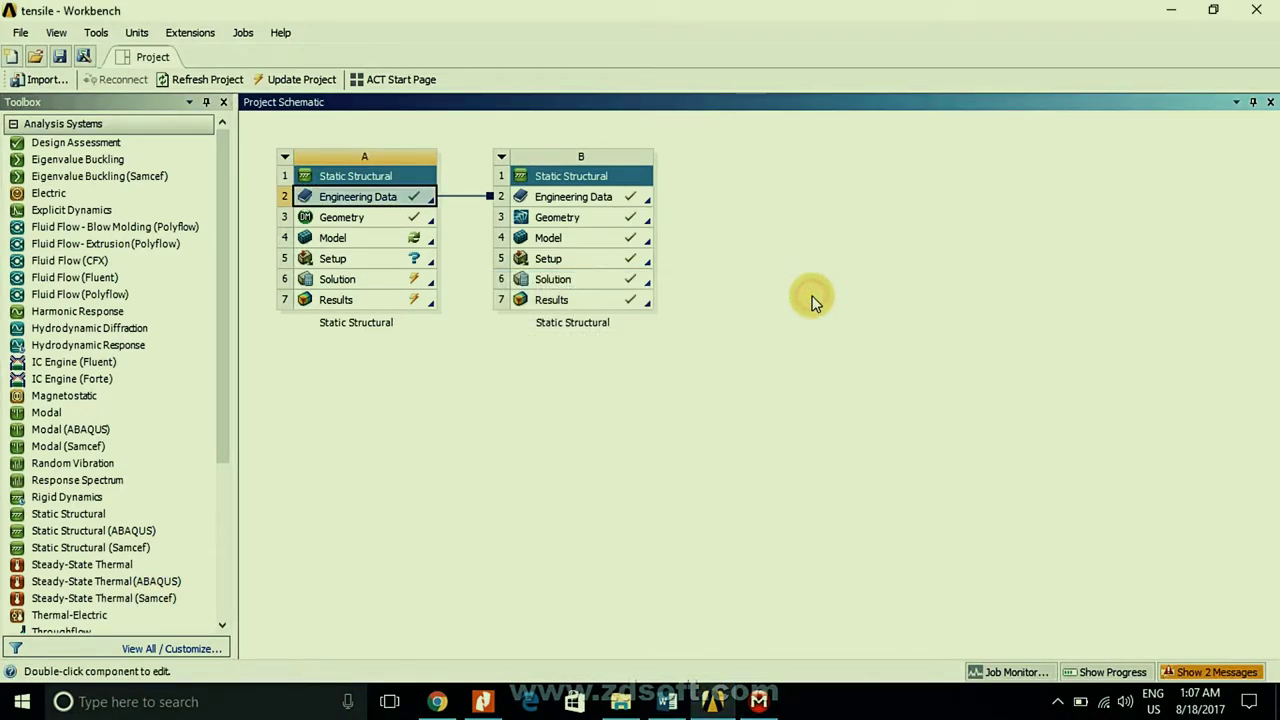
pyautogui.click(757, 703)
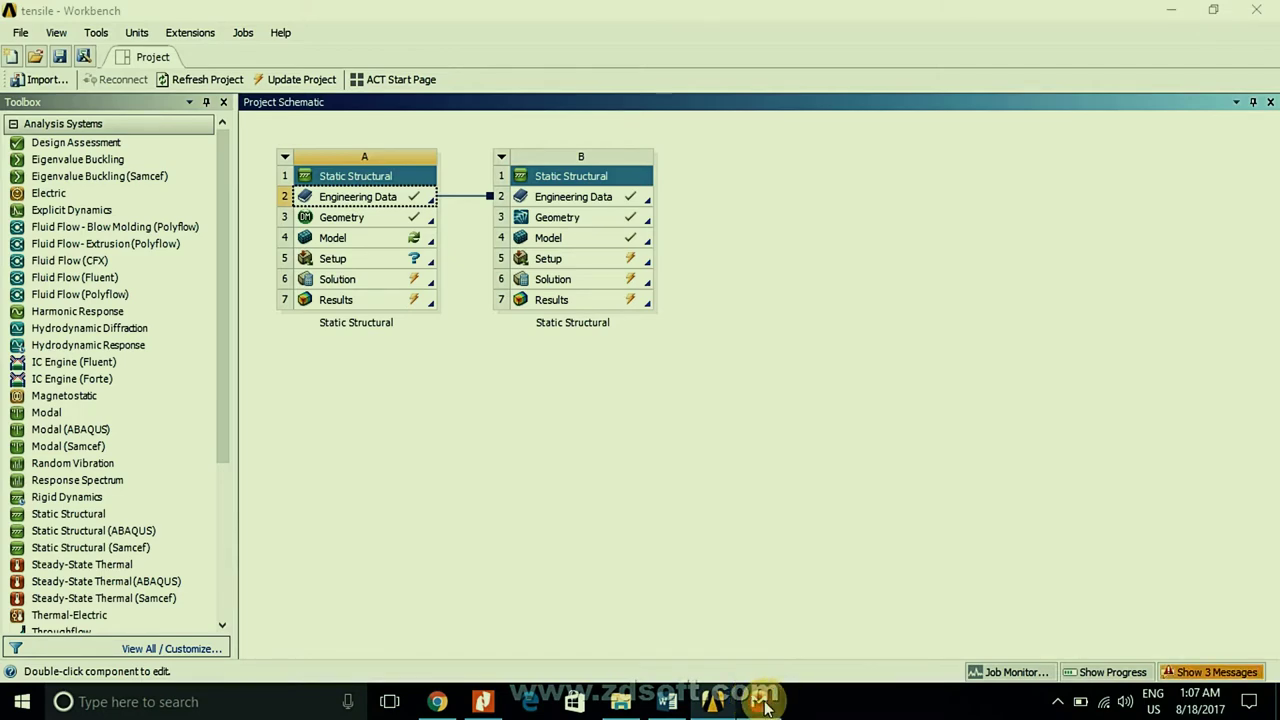
pyautogui.click(1175, 18)
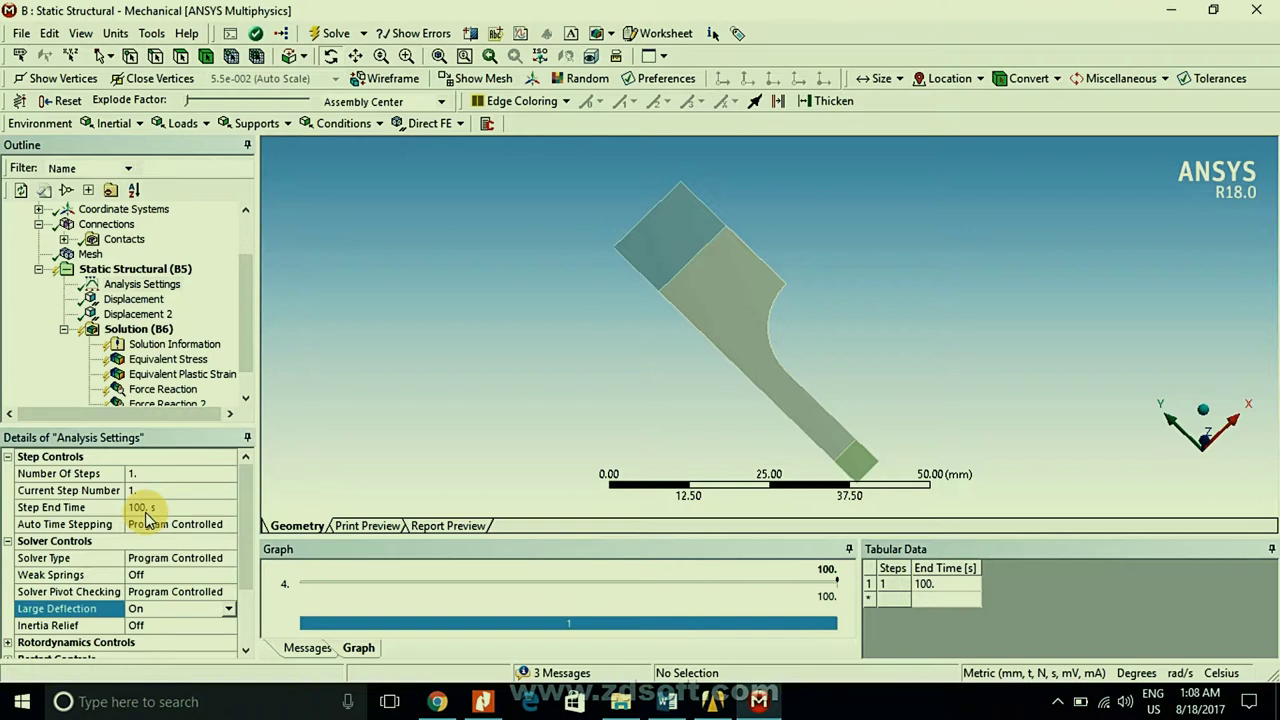
# - Recheck the Analysis Settings and open the Equivalent Stress result under Solution to examine the specimen's stress contours
pyautogui.click(437, 60)
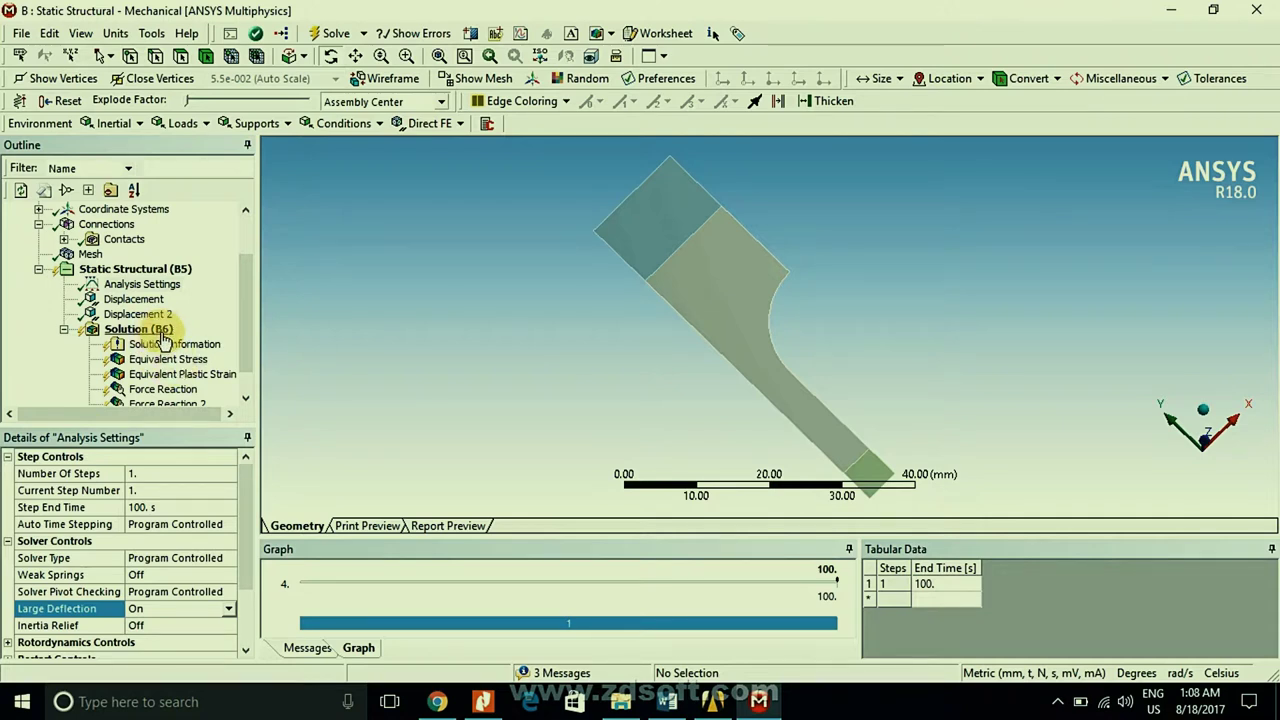
pyautogui.click(130, 286)
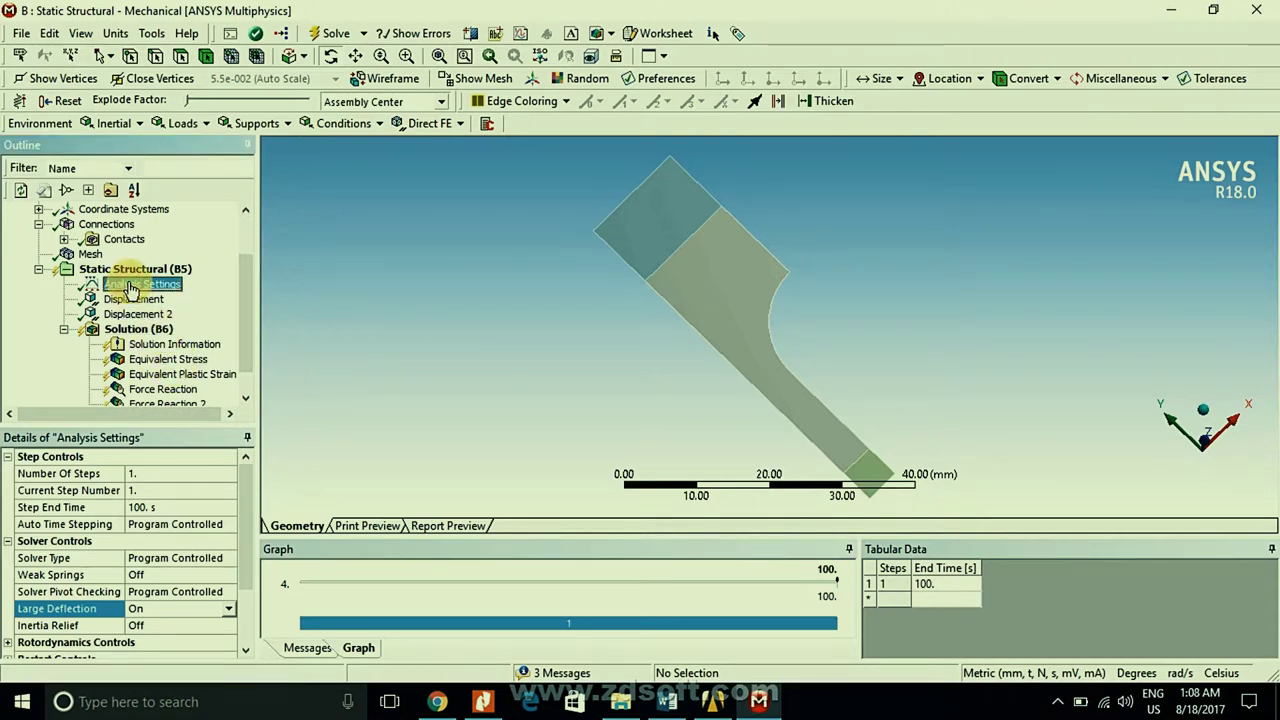
pyautogui.click(155, 331)
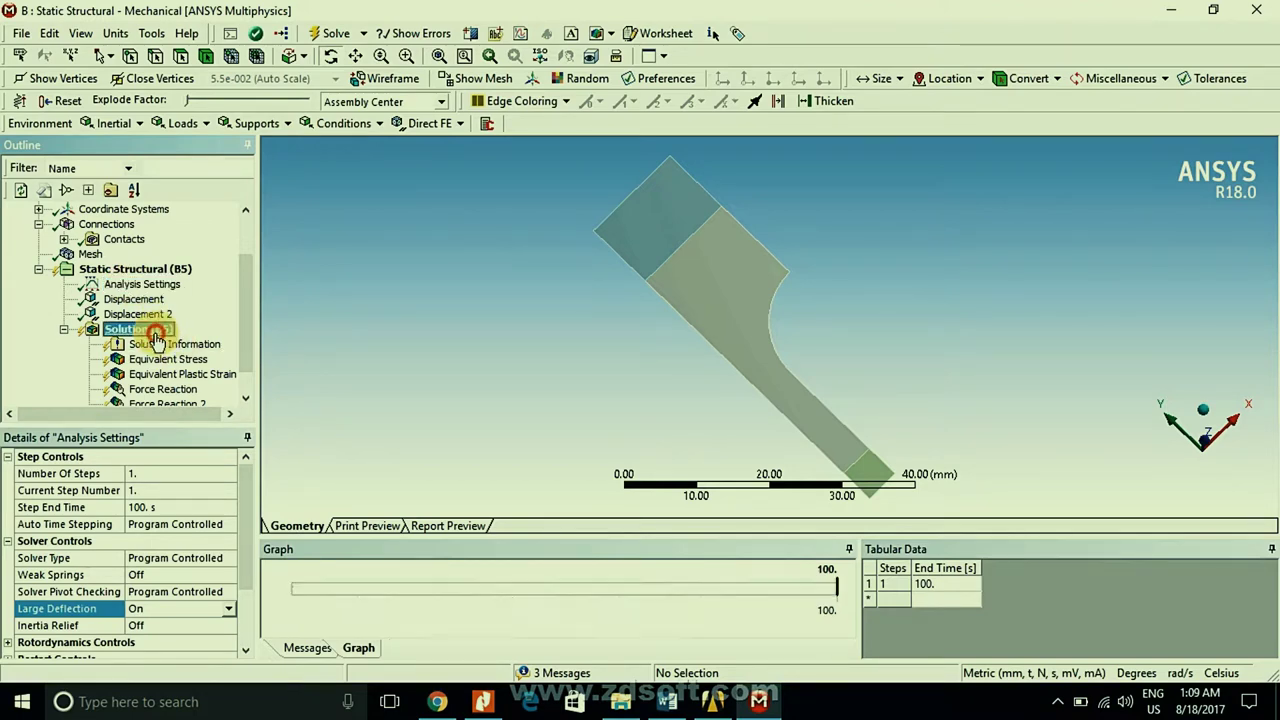
pyautogui.click(137, 362)
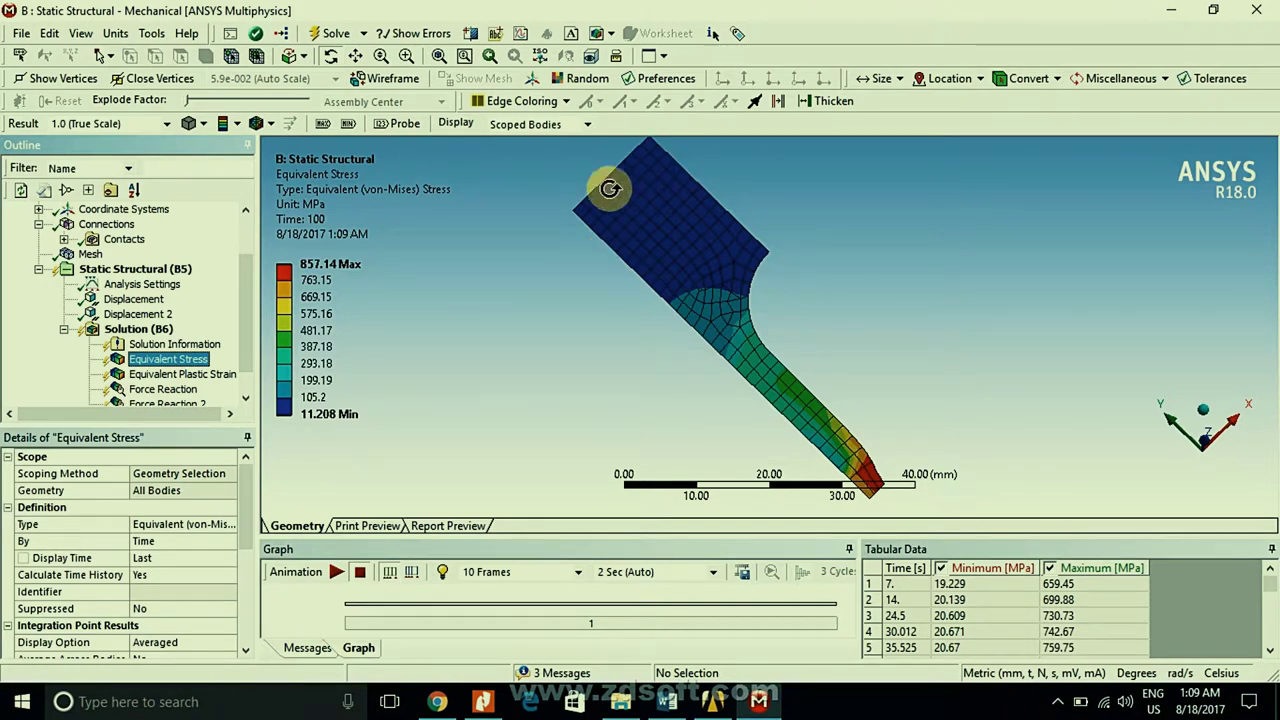
# - Examine the Equivalent Plastic Strain contours at the necked end and compare them with the undeformed mesh there
pyautogui.click(187, 376)
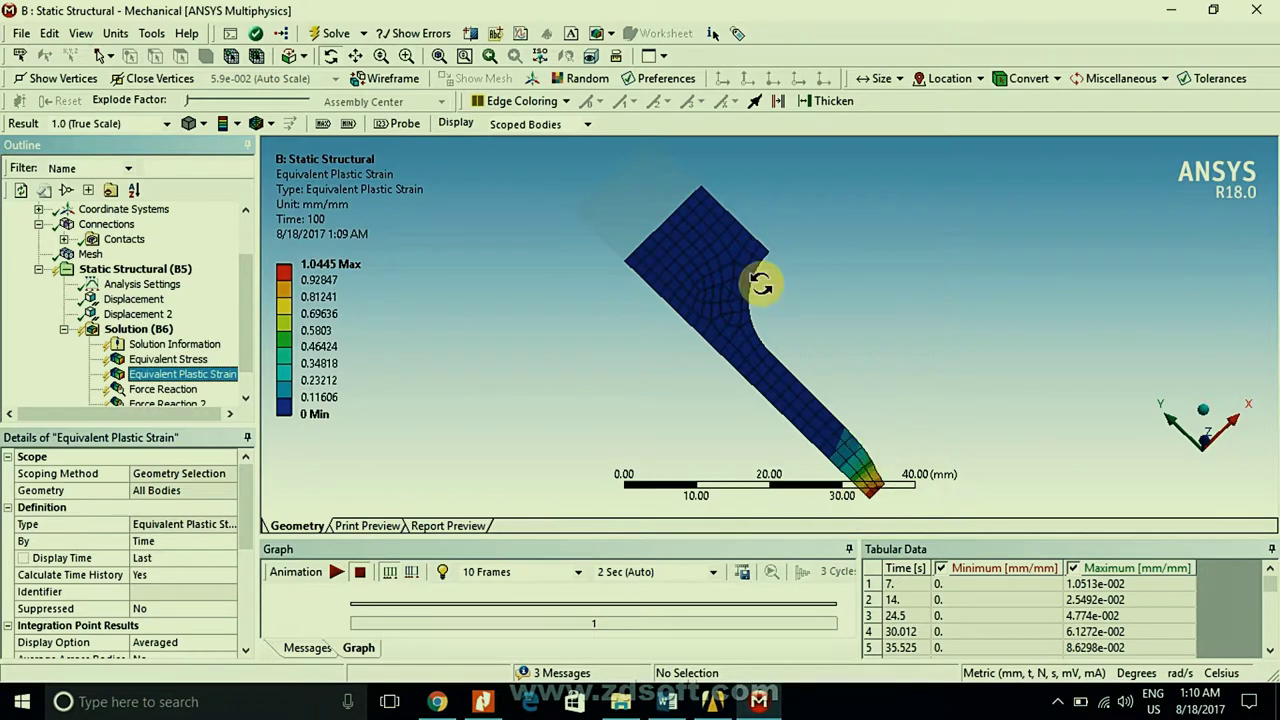
pyautogui.click(355, 57)
pyautogui.moveTo(729, 390); pyautogui.dragTo(666, 289)
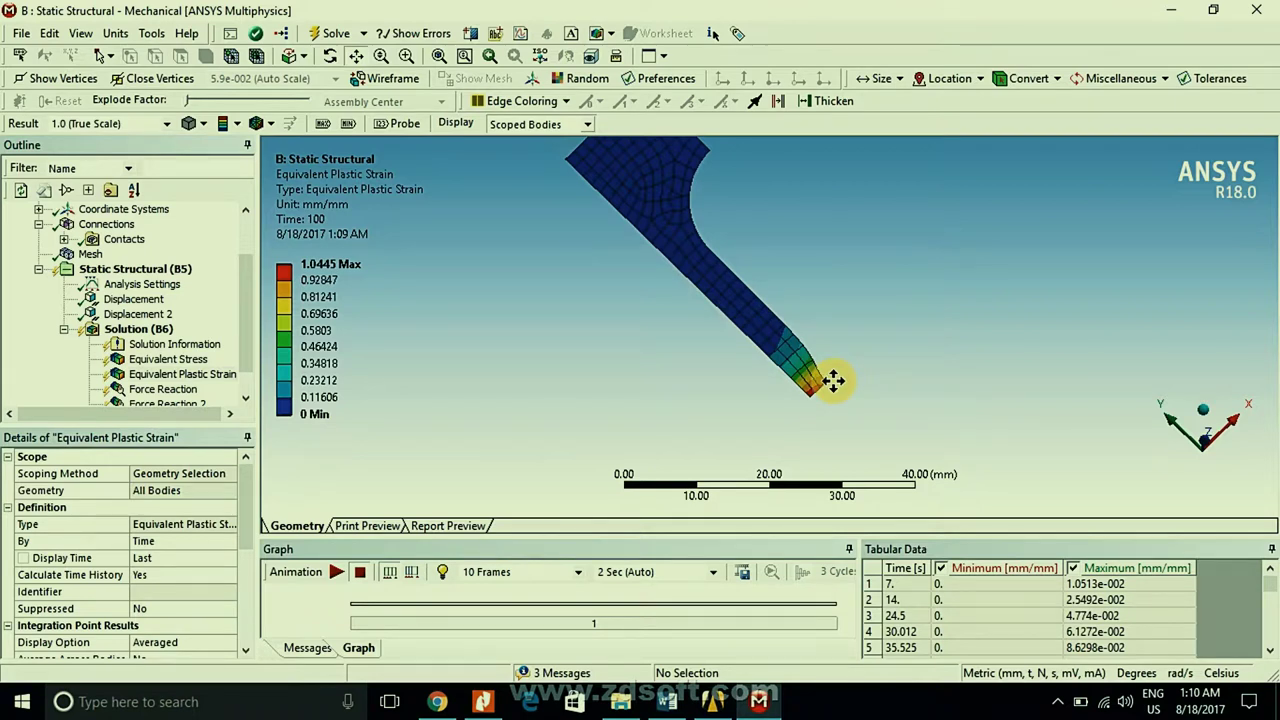
pyautogui.click(408, 58)
pyautogui.moveTo(759, 339); pyautogui.dragTo(857, 427)
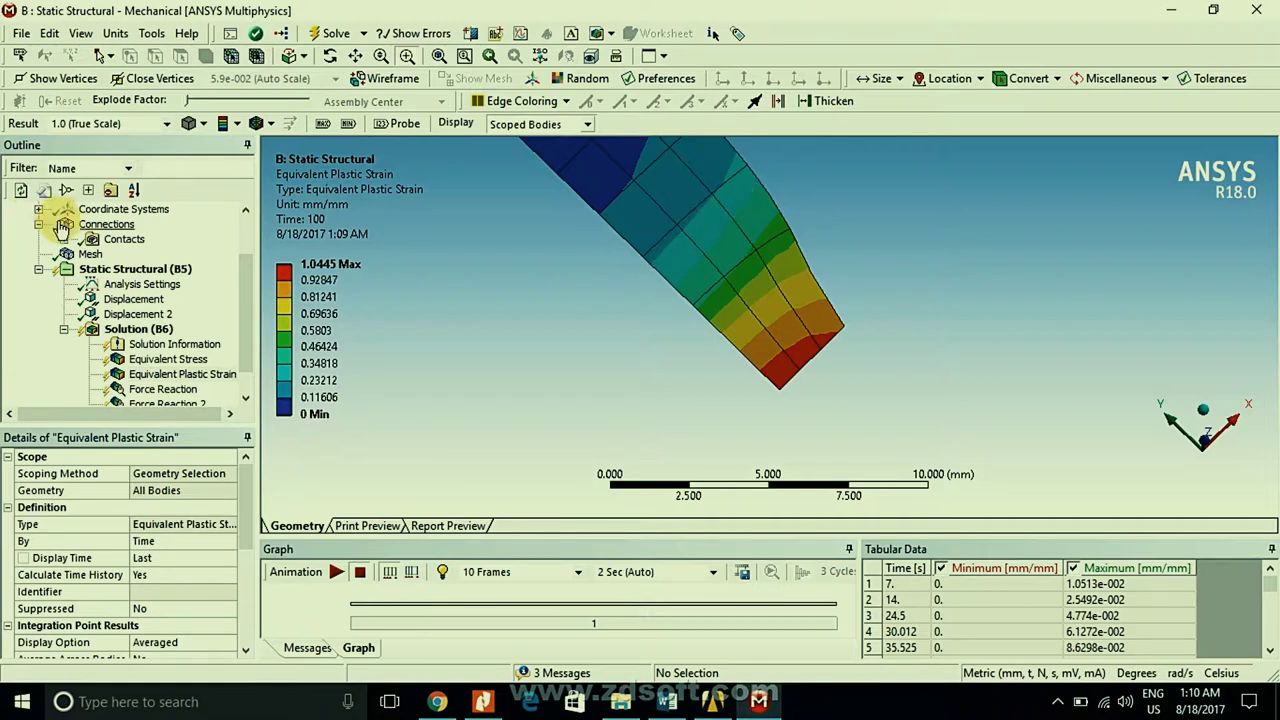
pyautogui.click(84, 254)
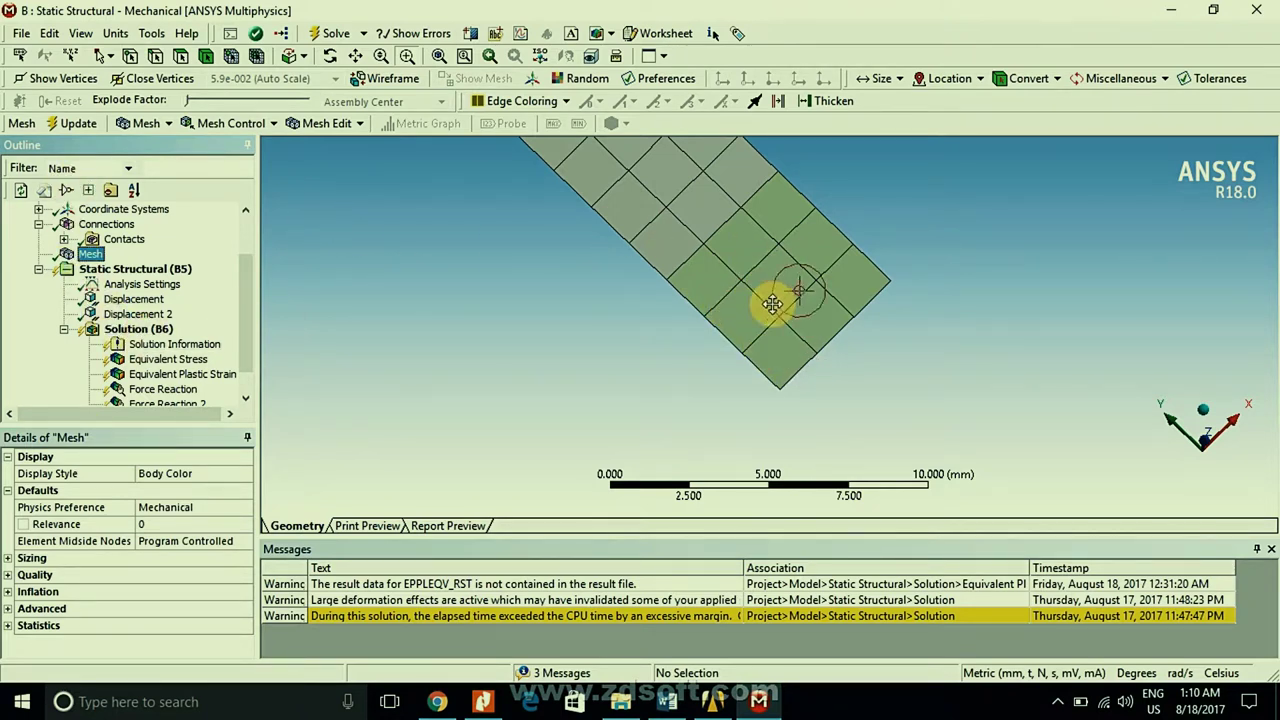
pyautogui.click(176, 375)
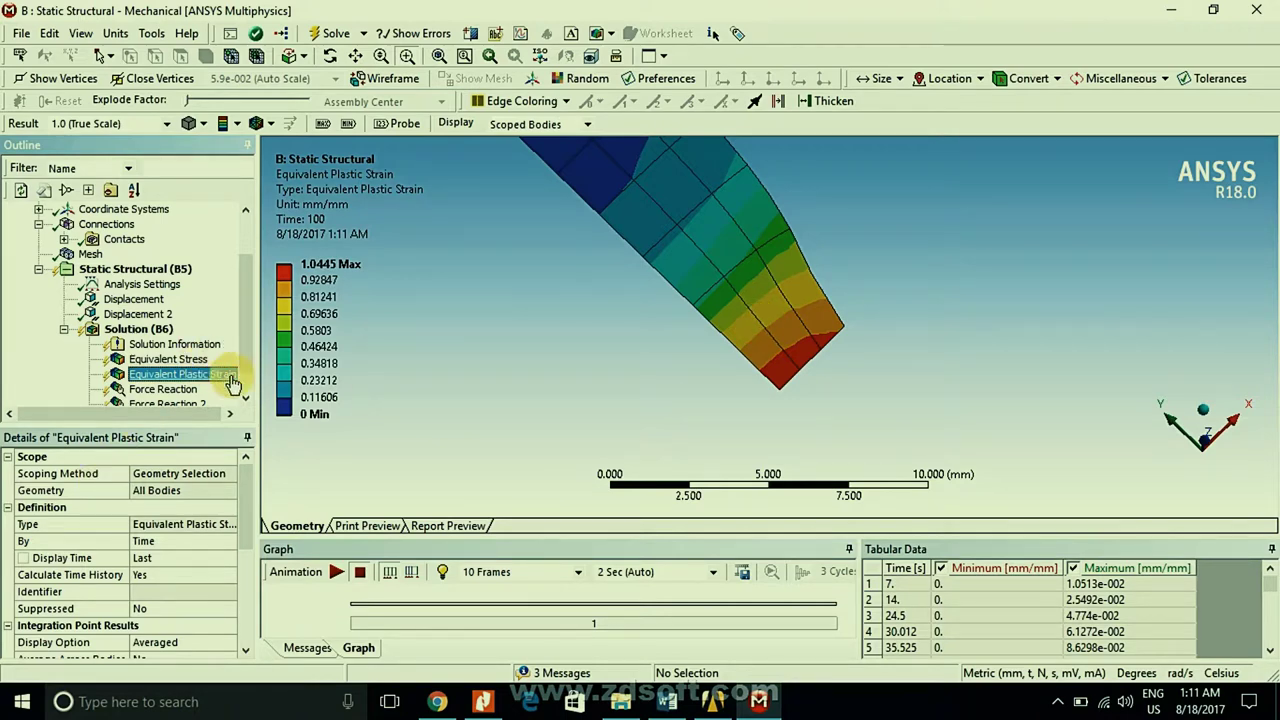
# - Review the Force Reaction, UY and Force Reaction 2 results under Solution, ending on Force Reaction
pyautogui.click(176, 391)
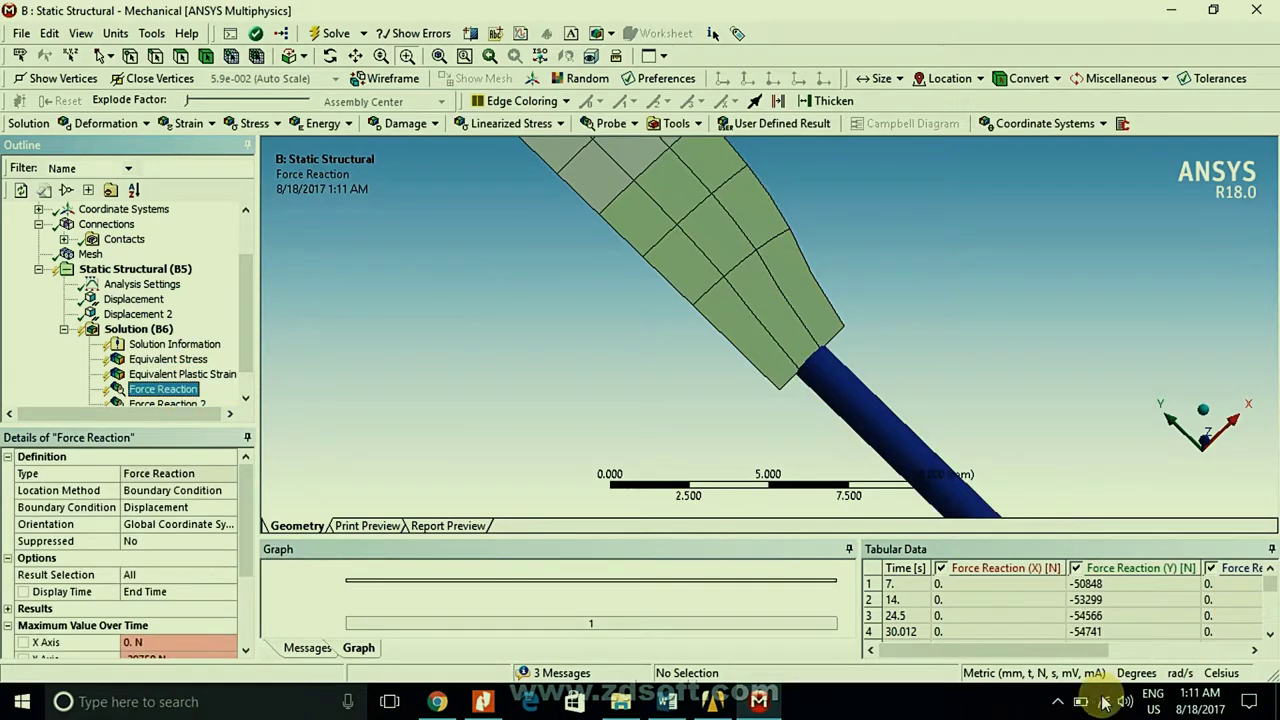
pyautogui.click(245, 403)
pyautogui.click(245, 403)
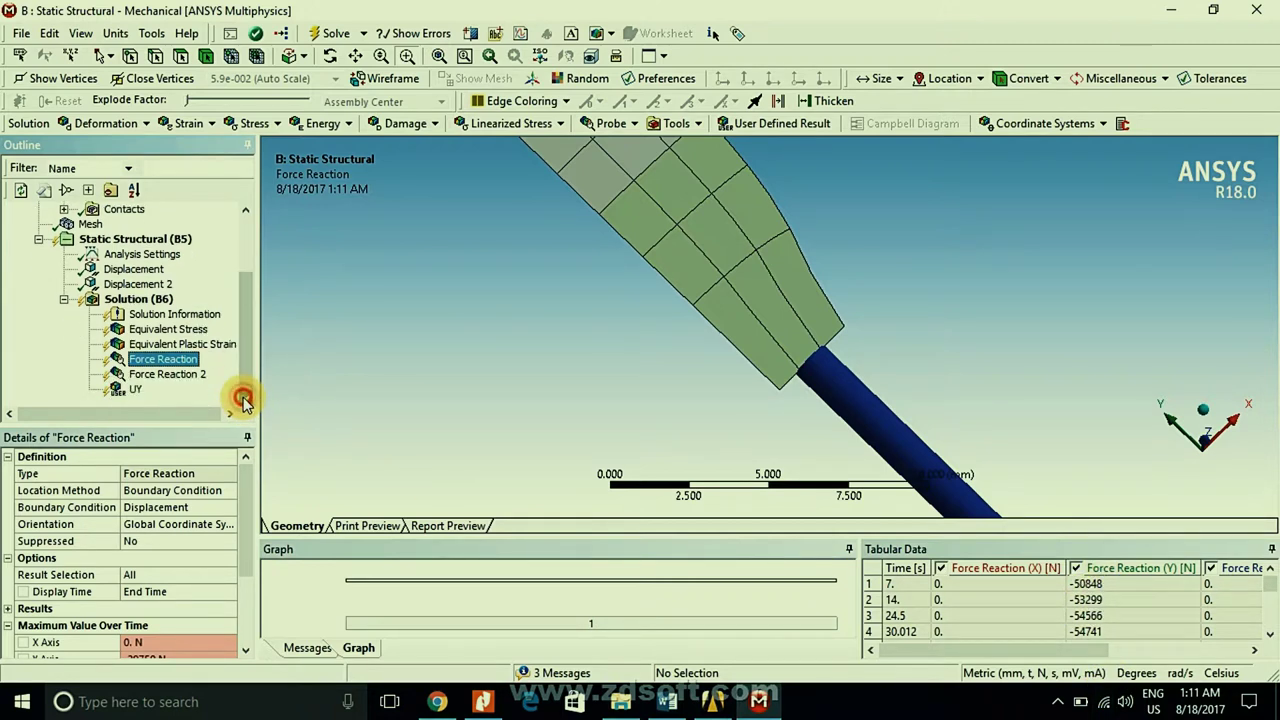
pyautogui.click(137, 390)
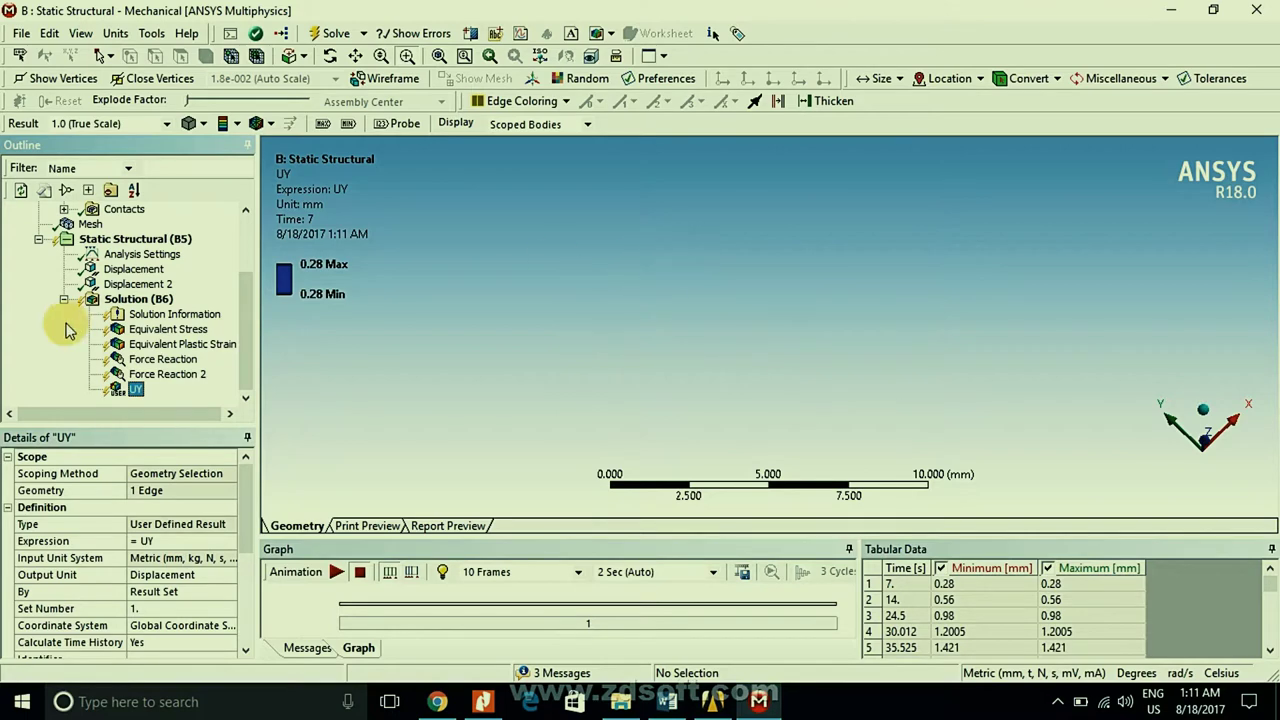
pyautogui.click(143, 378)
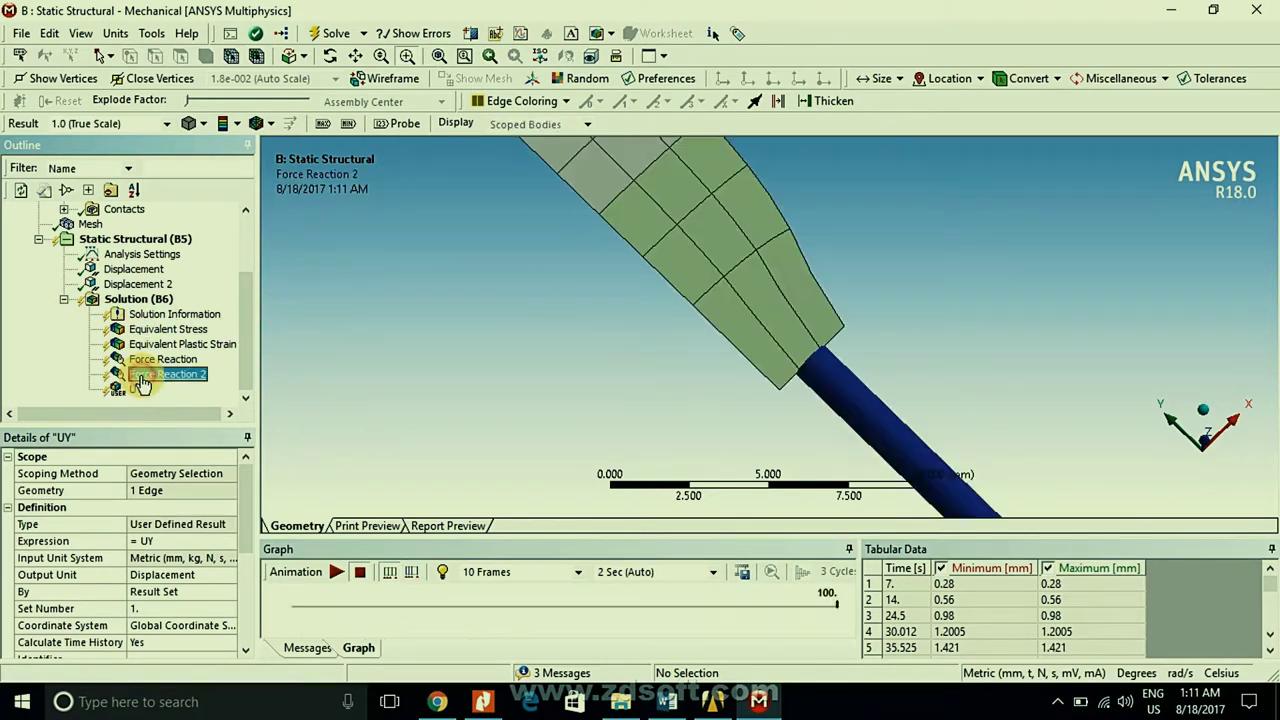
pyautogui.click(155, 359)
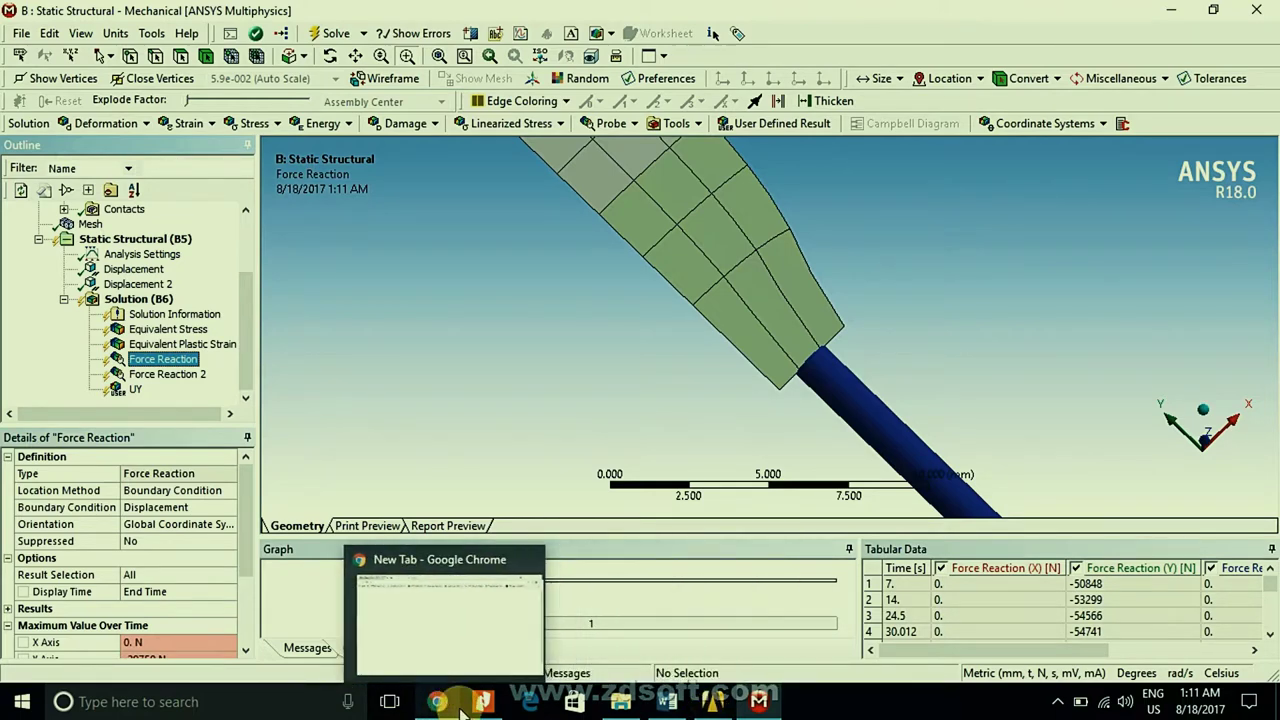
# - Start exporting the Force Reaction (Total) column from the Force Reaction result's tabular data
pyautogui.moveTo(662, 712)
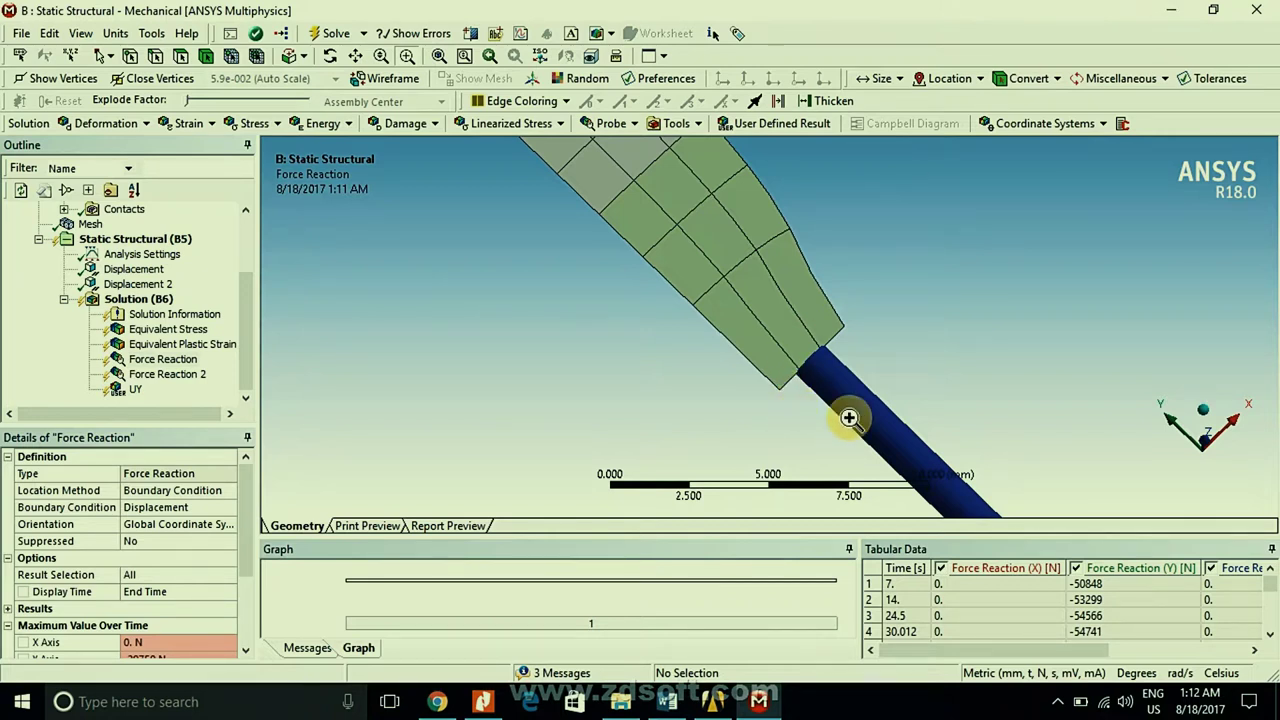
pyautogui.click(1096, 652)
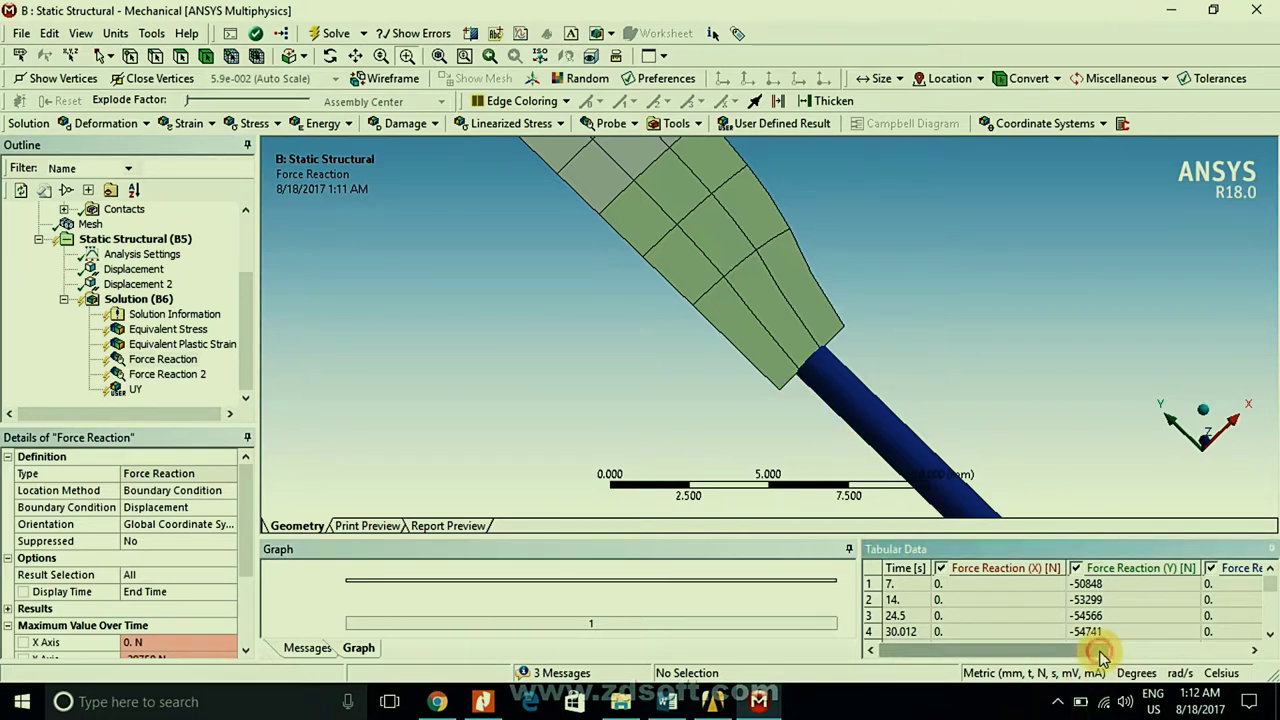
pyautogui.click(1218, 652)
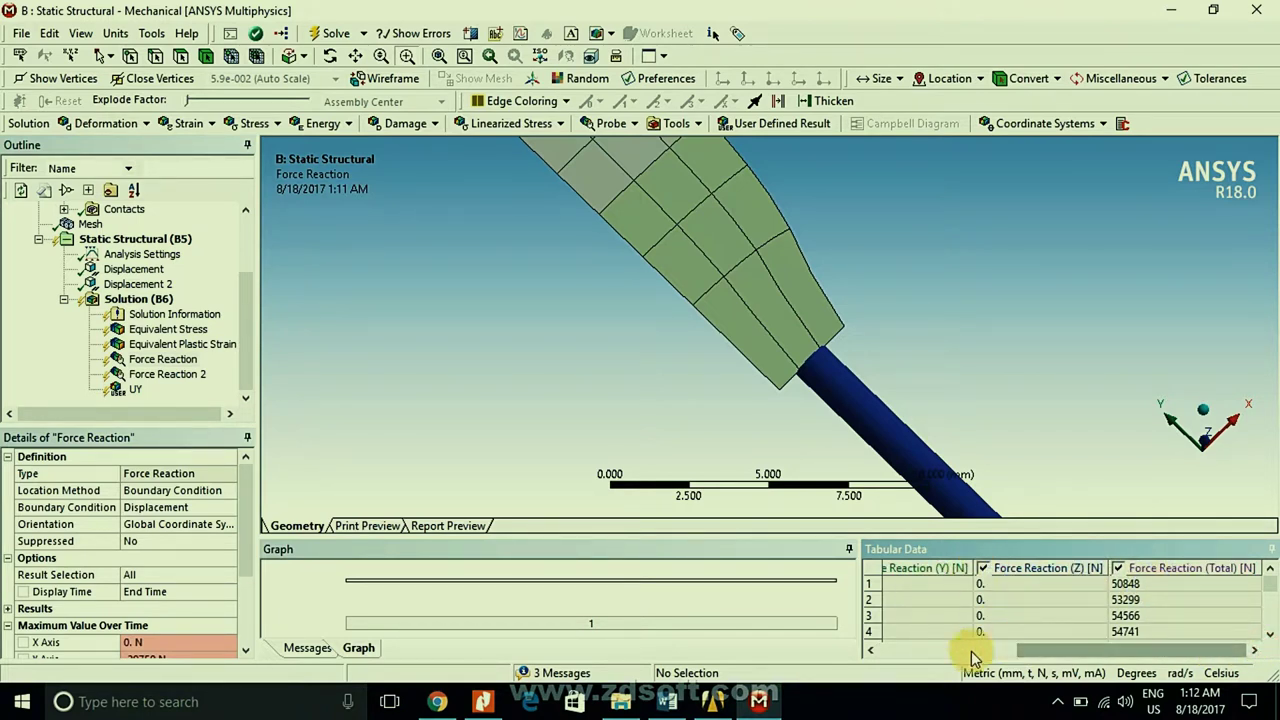
pyautogui.click(1143, 570)
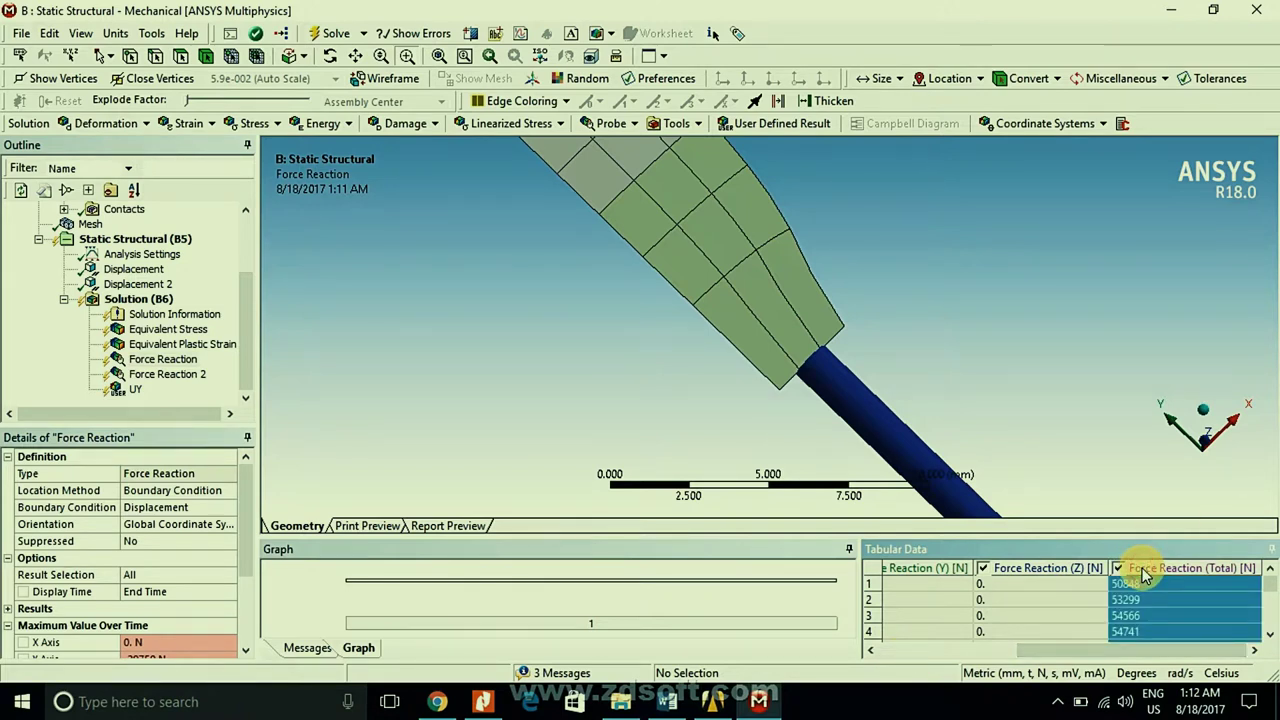
pyautogui.rightClick(1143, 572)
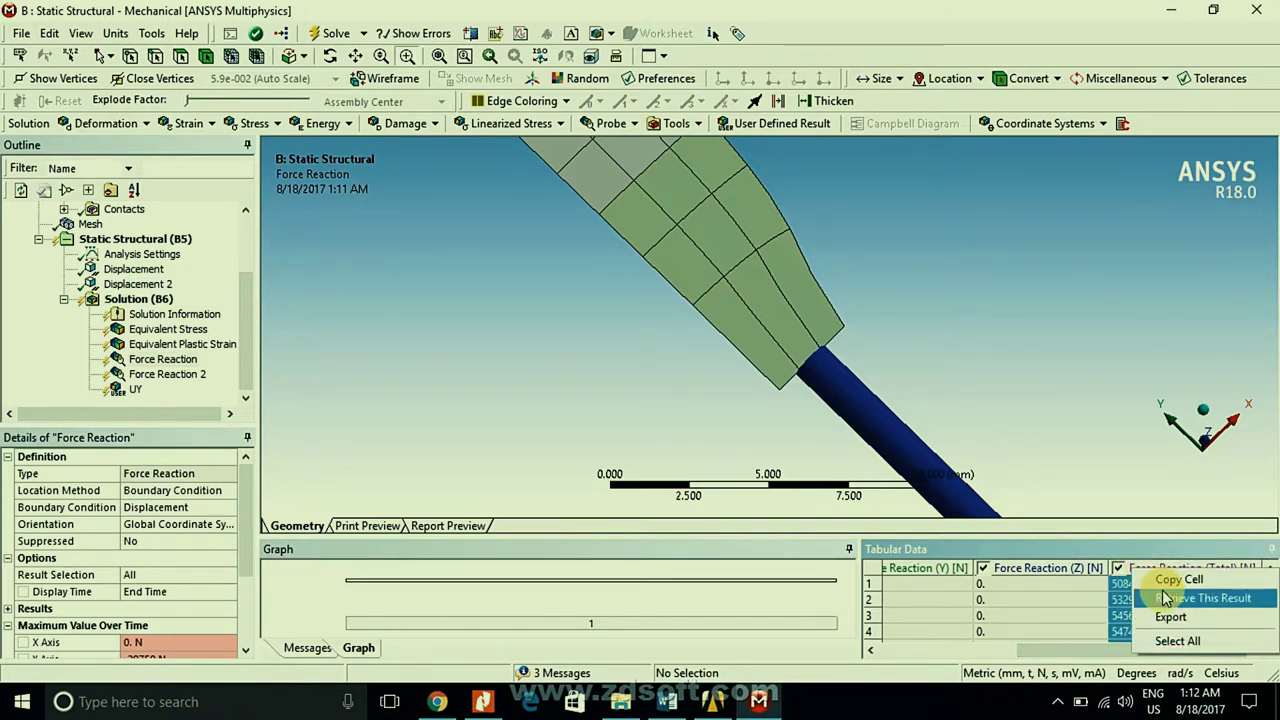
pyautogui.click(1175, 620)
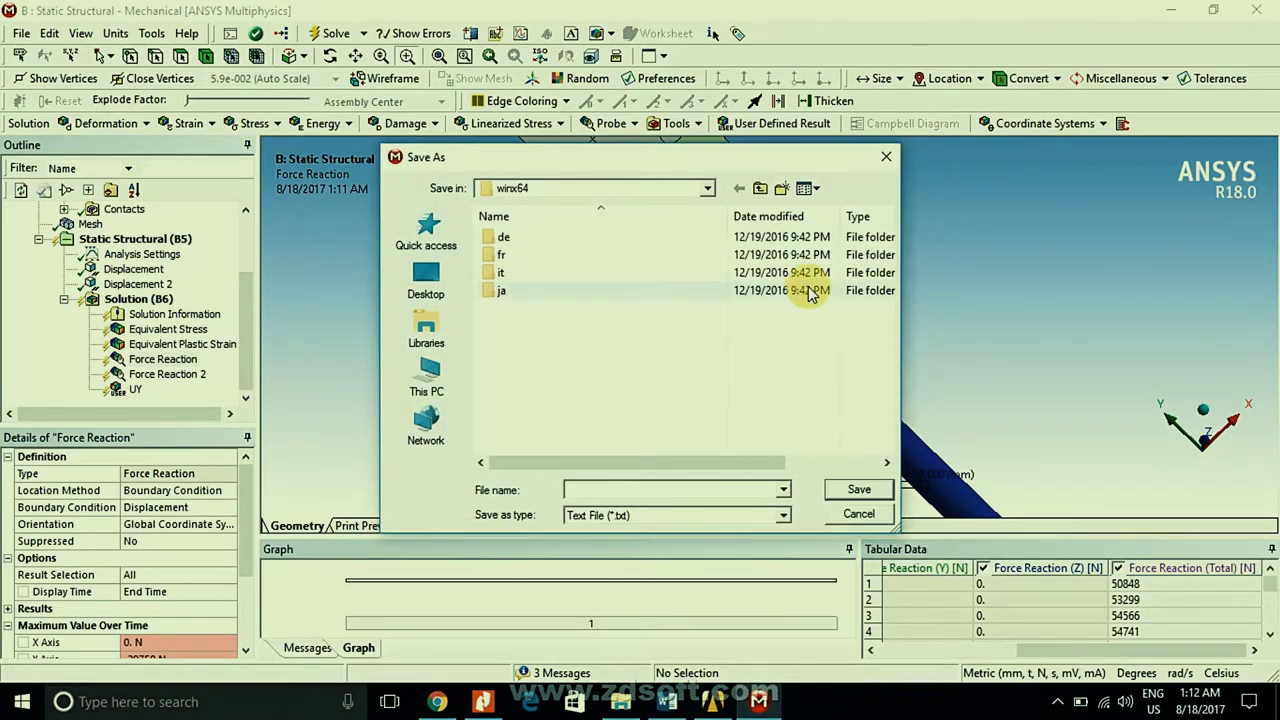
# - Save the exported force data to the Desktop as a text file named 22
pyautogui.click(425, 258)
pyautogui.click(425, 283)
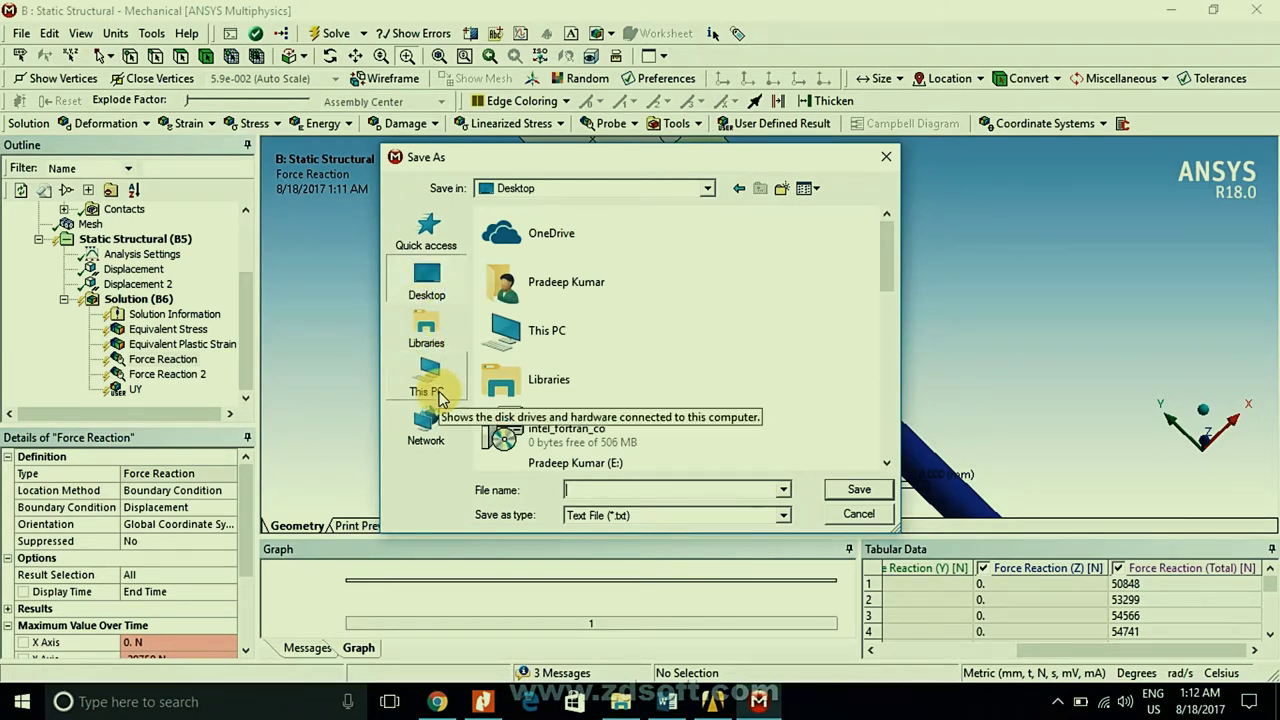
pyautogui.click(438, 397)
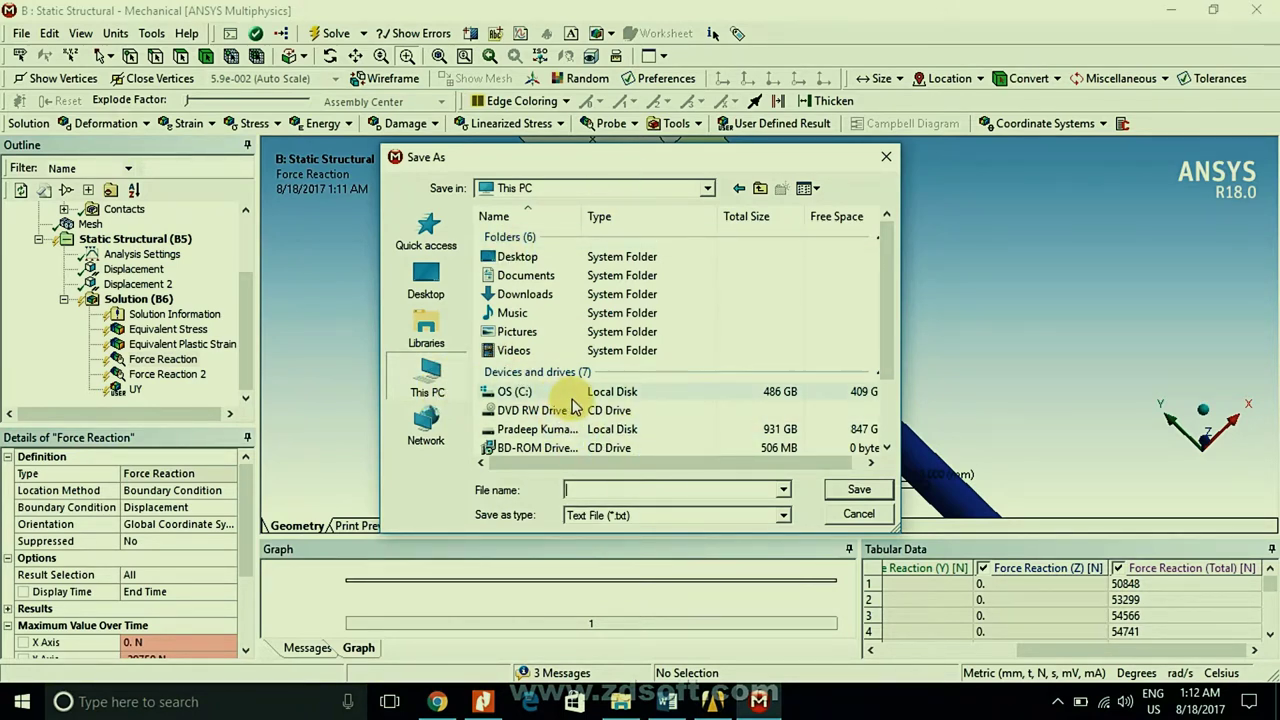
pyautogui.click(423, 284)
pyautogui.click(595, 490)
pyautogui.write('22')
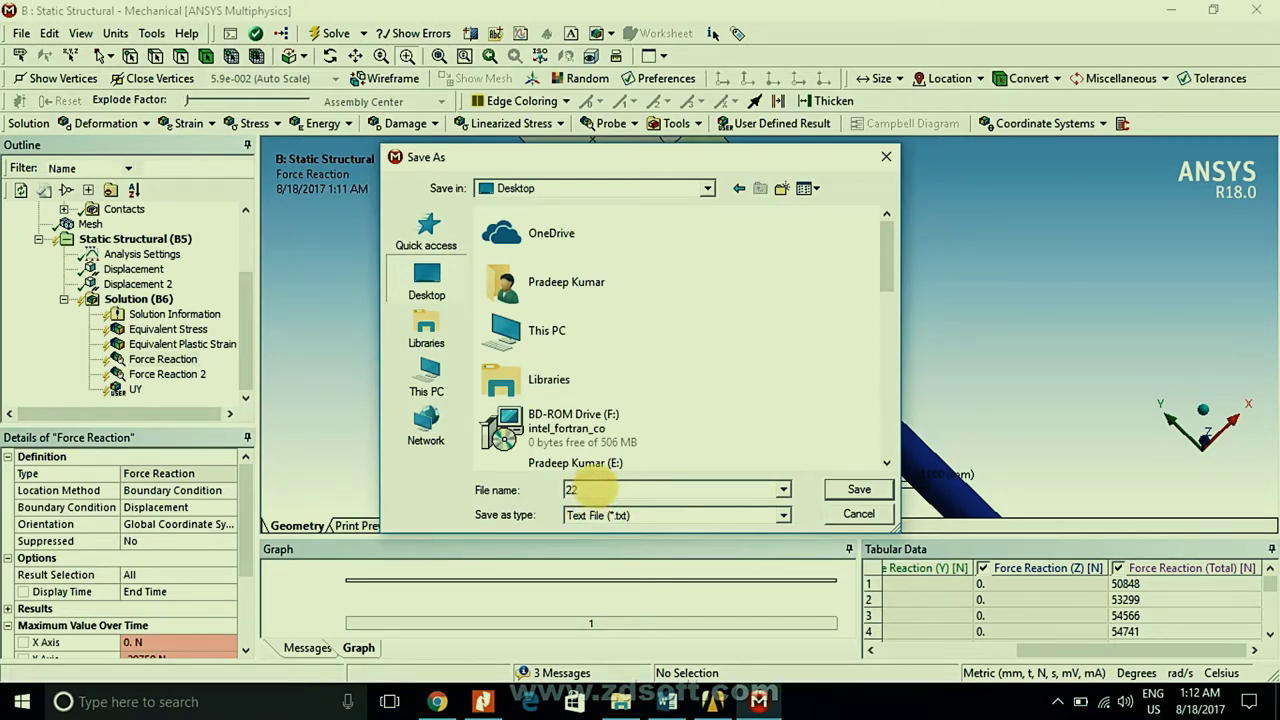
pyautogui.click(855, 490)
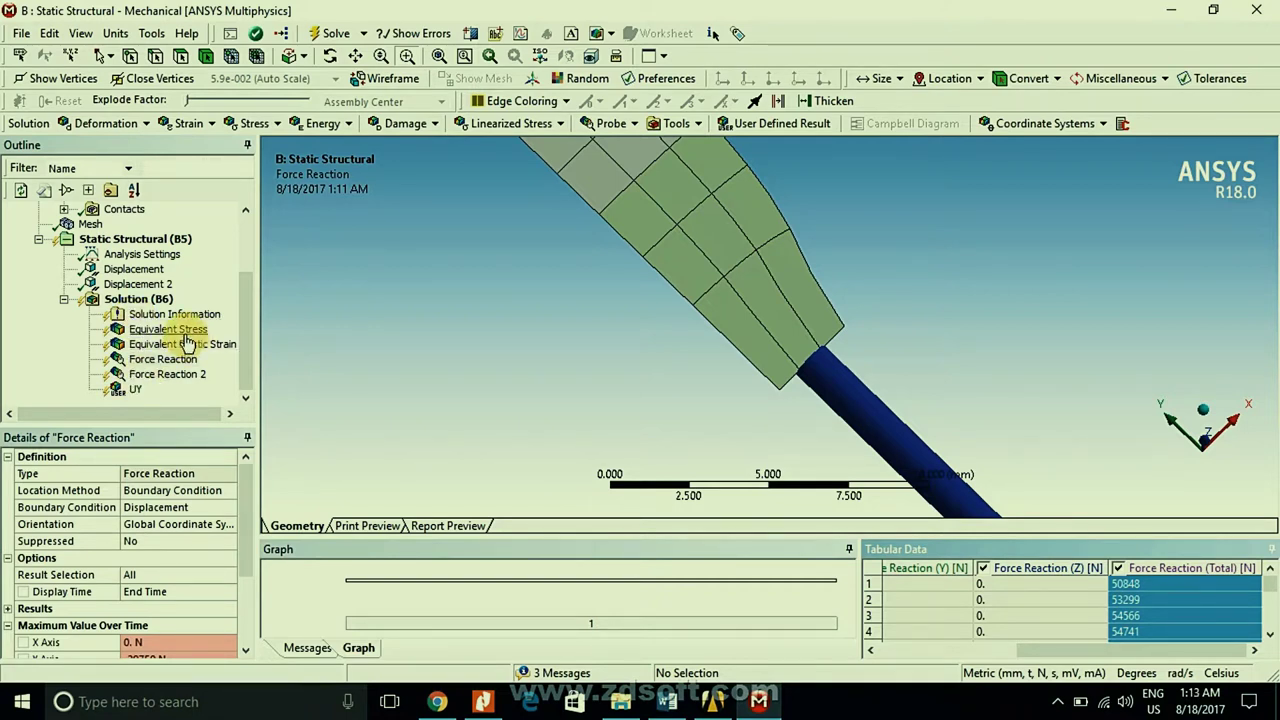
# - Fit the whole specimen in view, then review the UY and Equivalent Stress results and the model tree
pyautogui.click(439, 57)
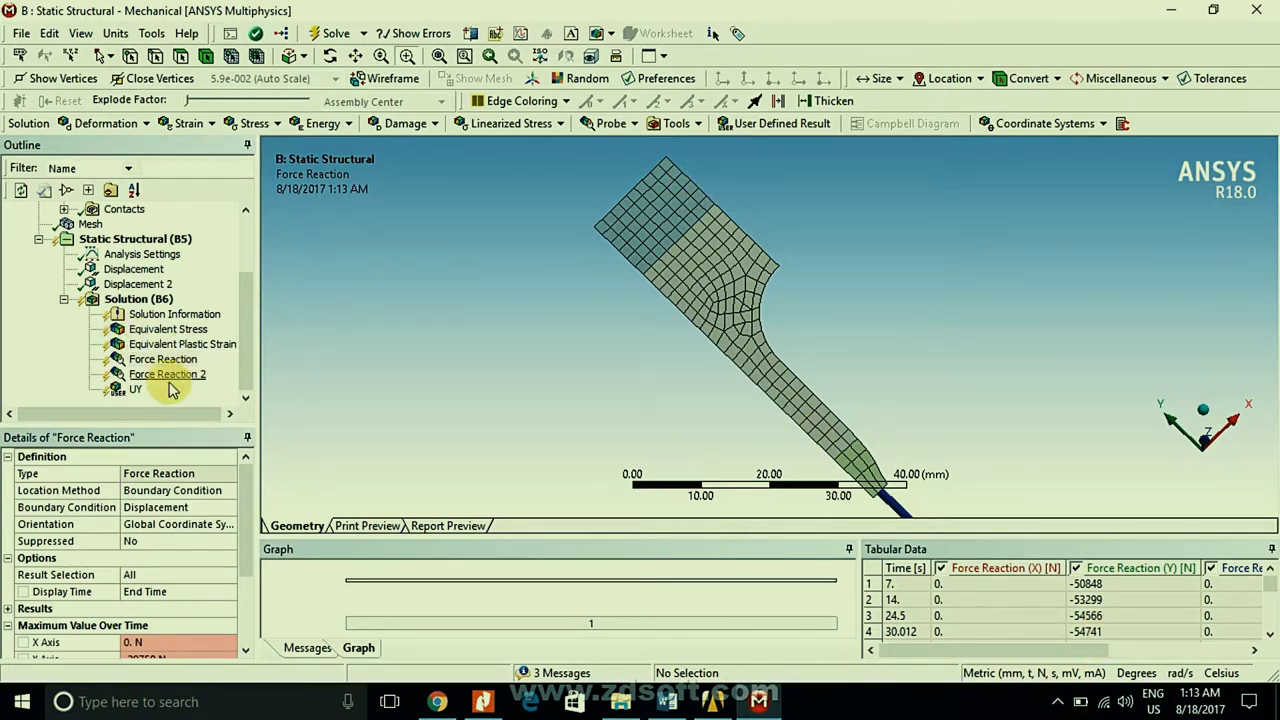
pyautogui.click(125, 390)
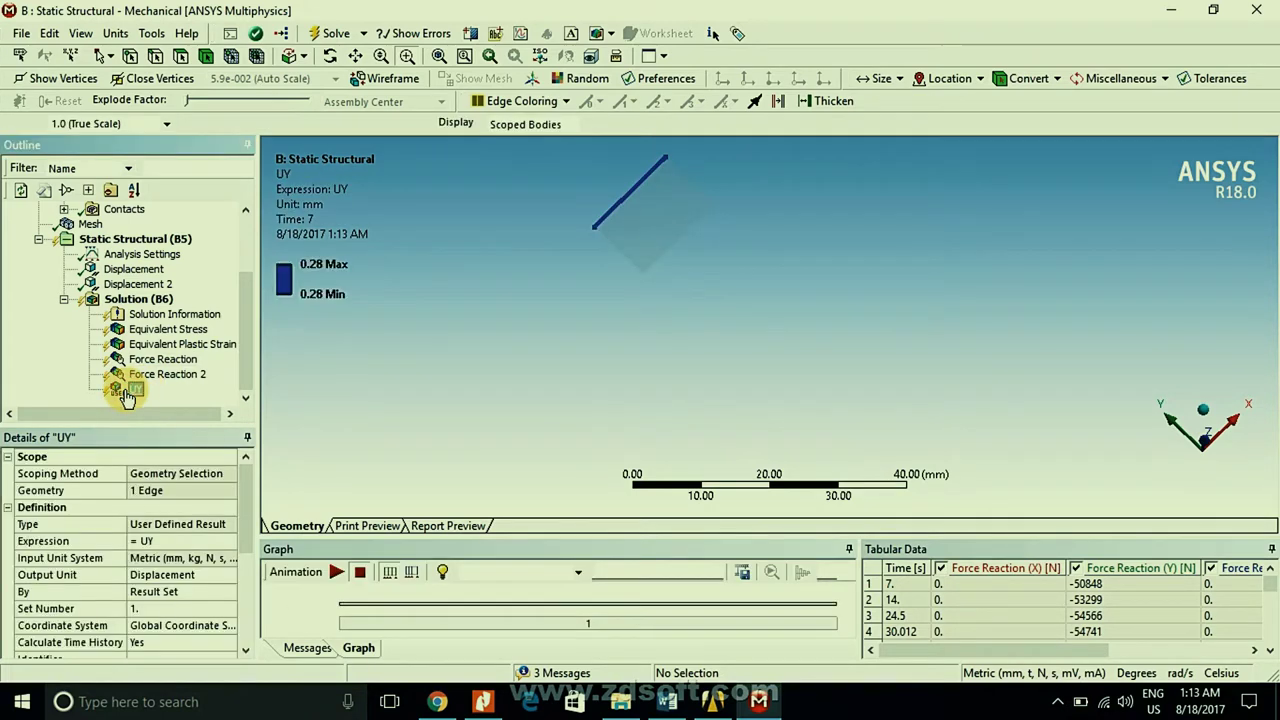
pyautogui.click(150, 330)
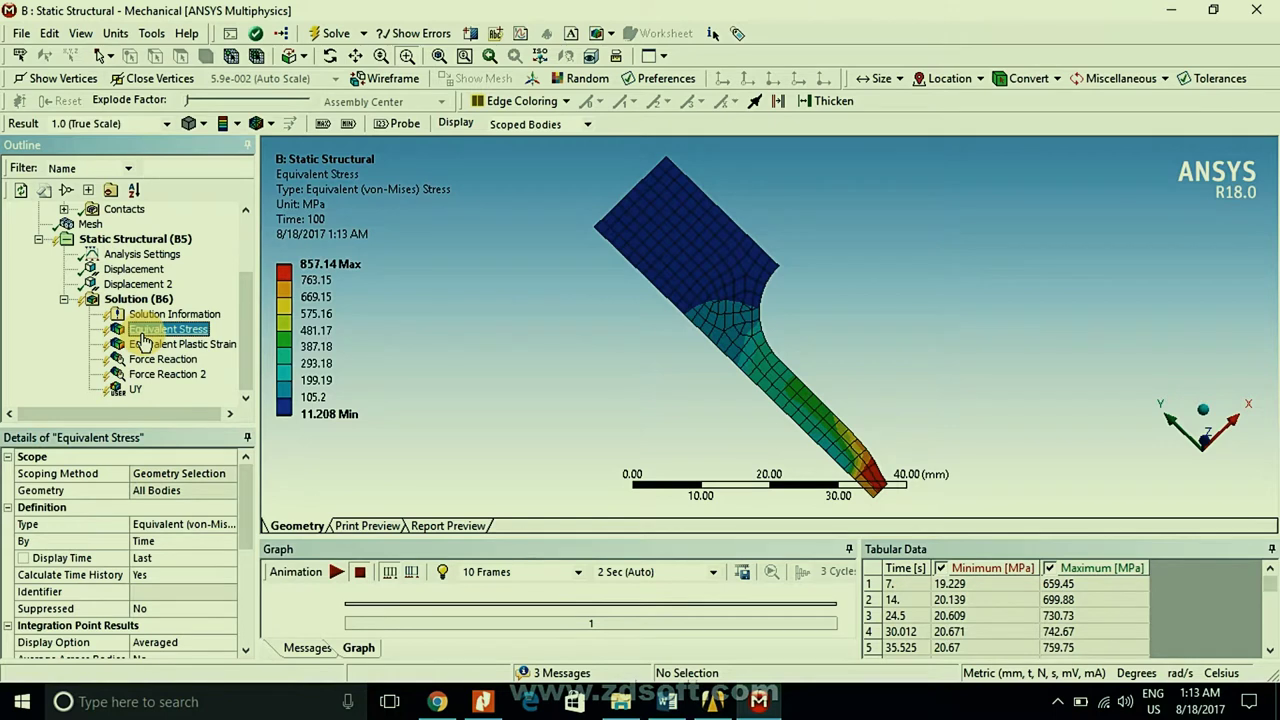
pyautogui.click(248, 238)
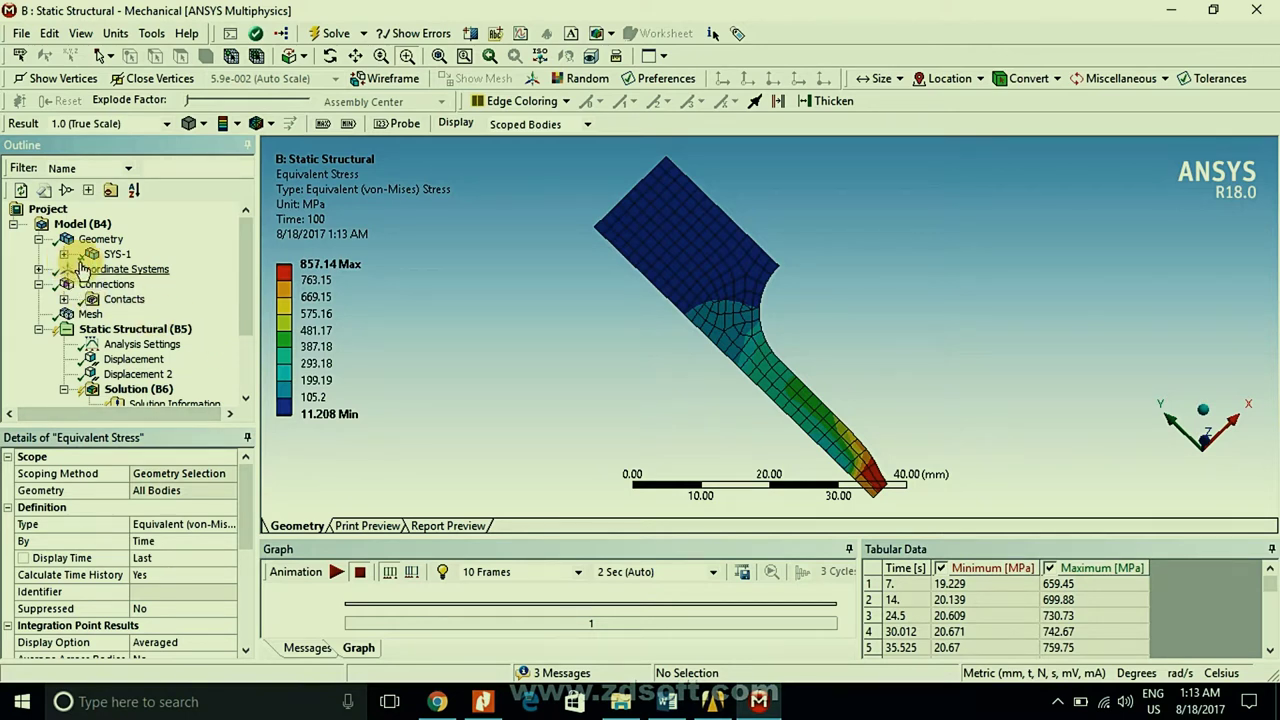
pyautogui.scroll(-2, 245, 358)
pyautogui.scroll(2, 244, 345)
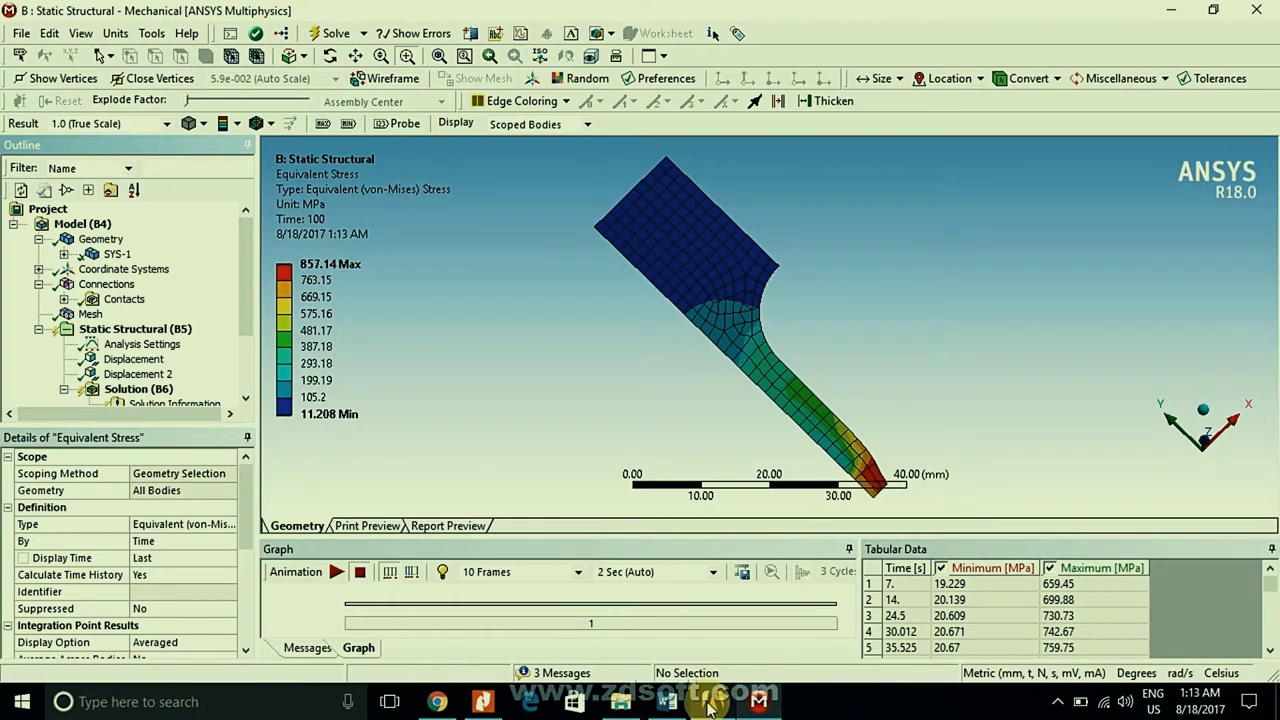
# - Switch to Workbench and enable Beta Options in the Appearance display options
pyautogui.moveTo(714, 700)
pyautogui.click(698, 668)
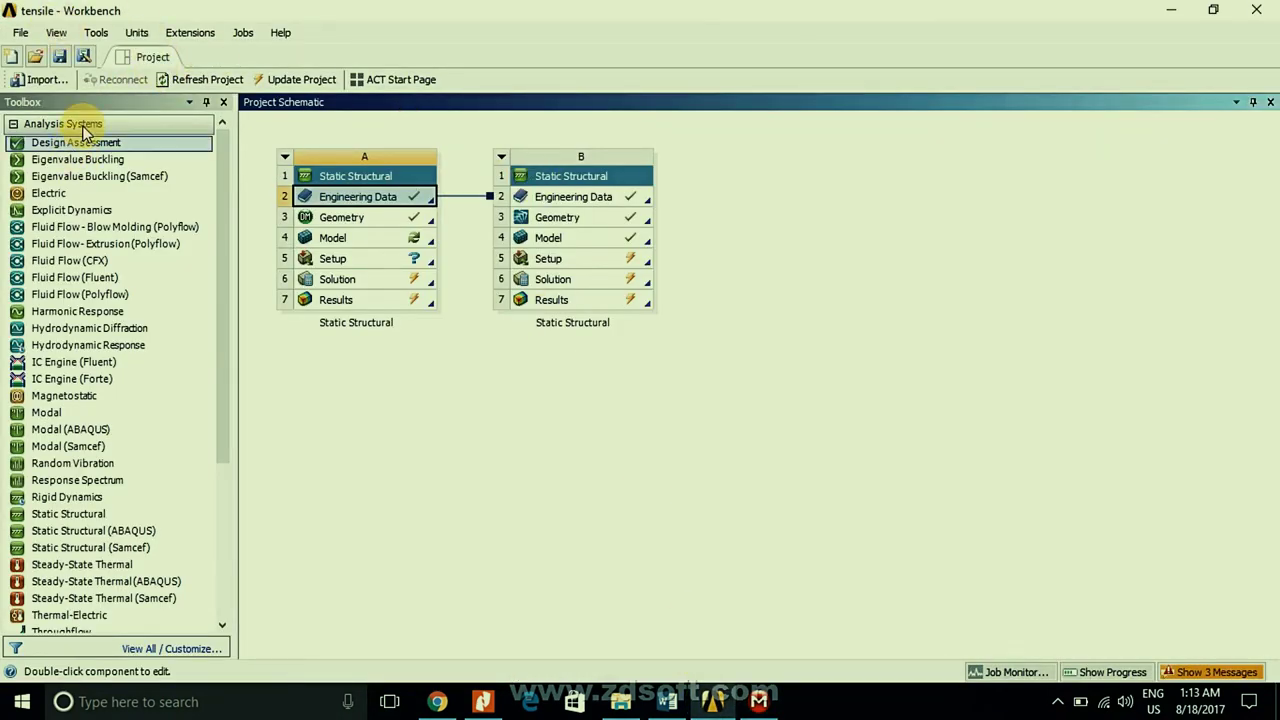
pyautogui.click(97, 34)
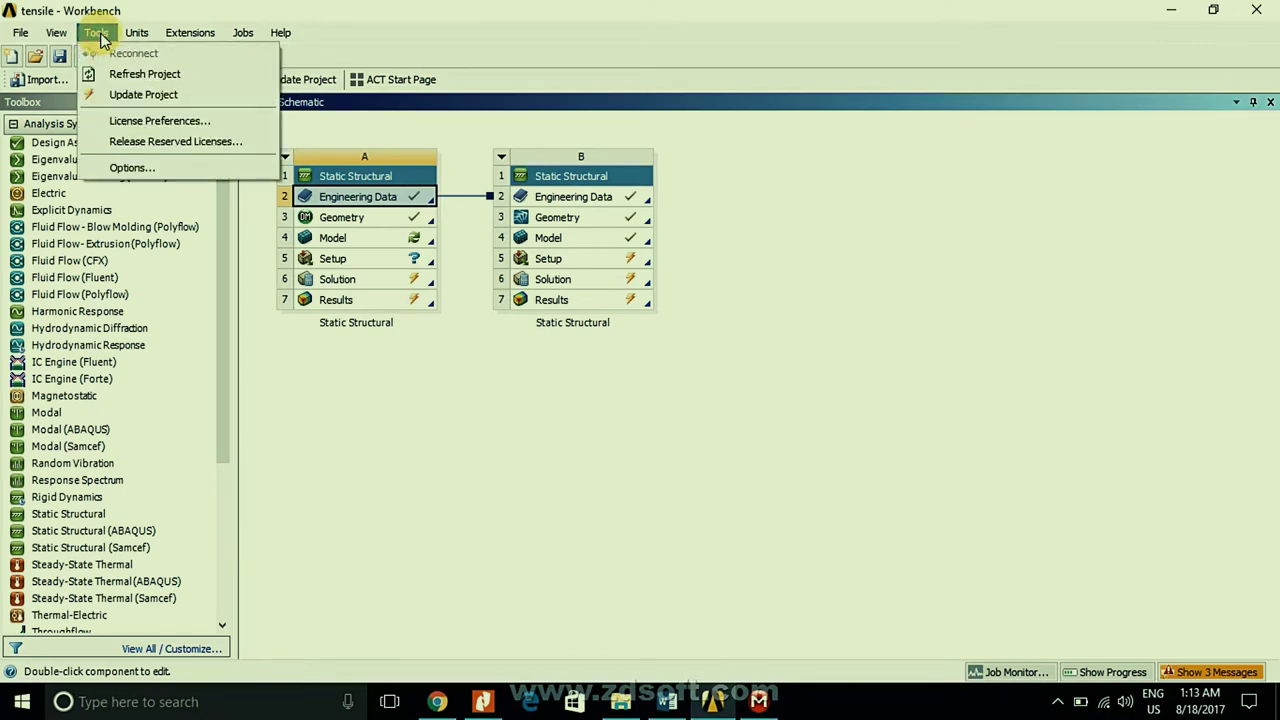
pyautogui.click(137, 168)
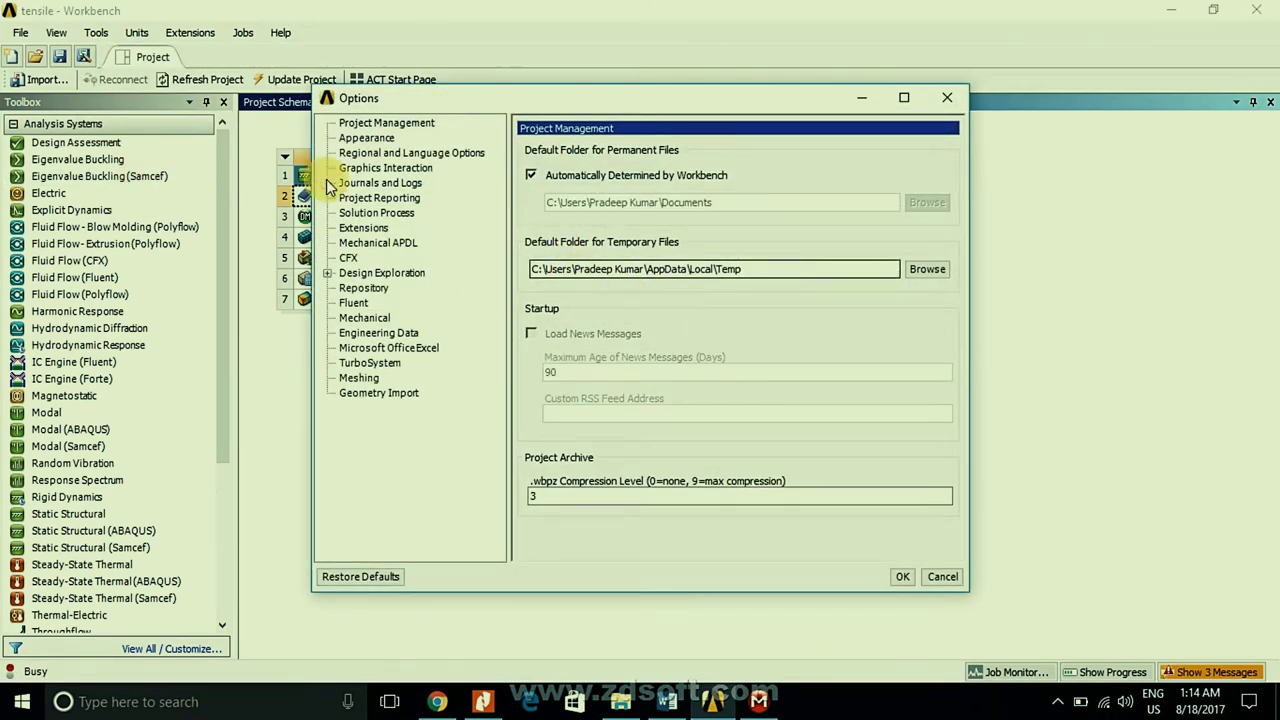
pyautogui.click(366, 138)
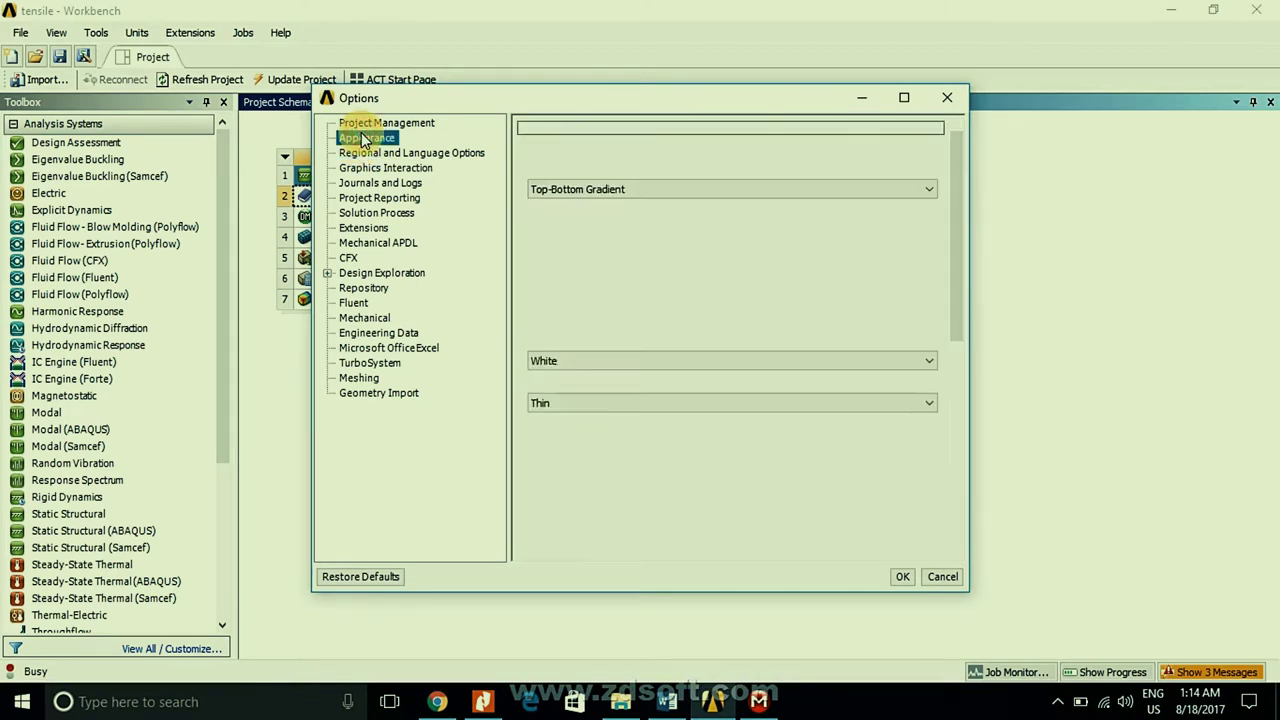
pyautogui.click(960, 470)
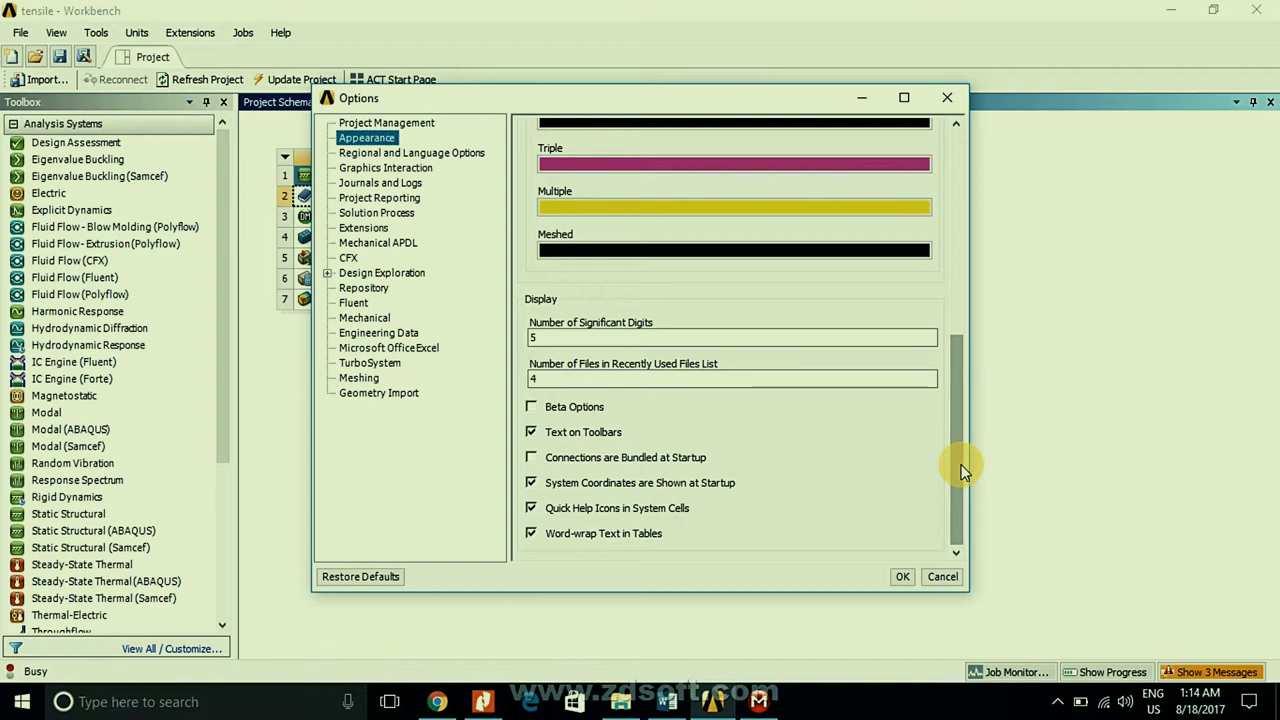
pyautogui.click(549, 409)
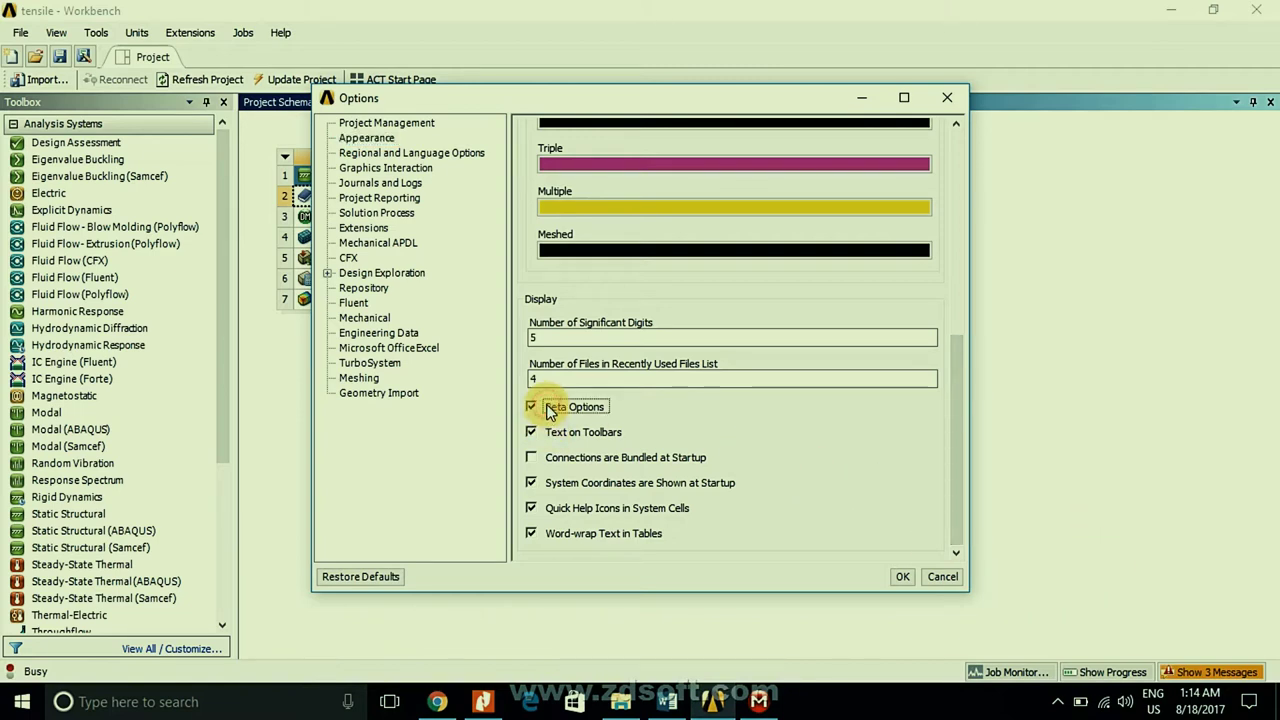
pyautogui.click(905, 577)
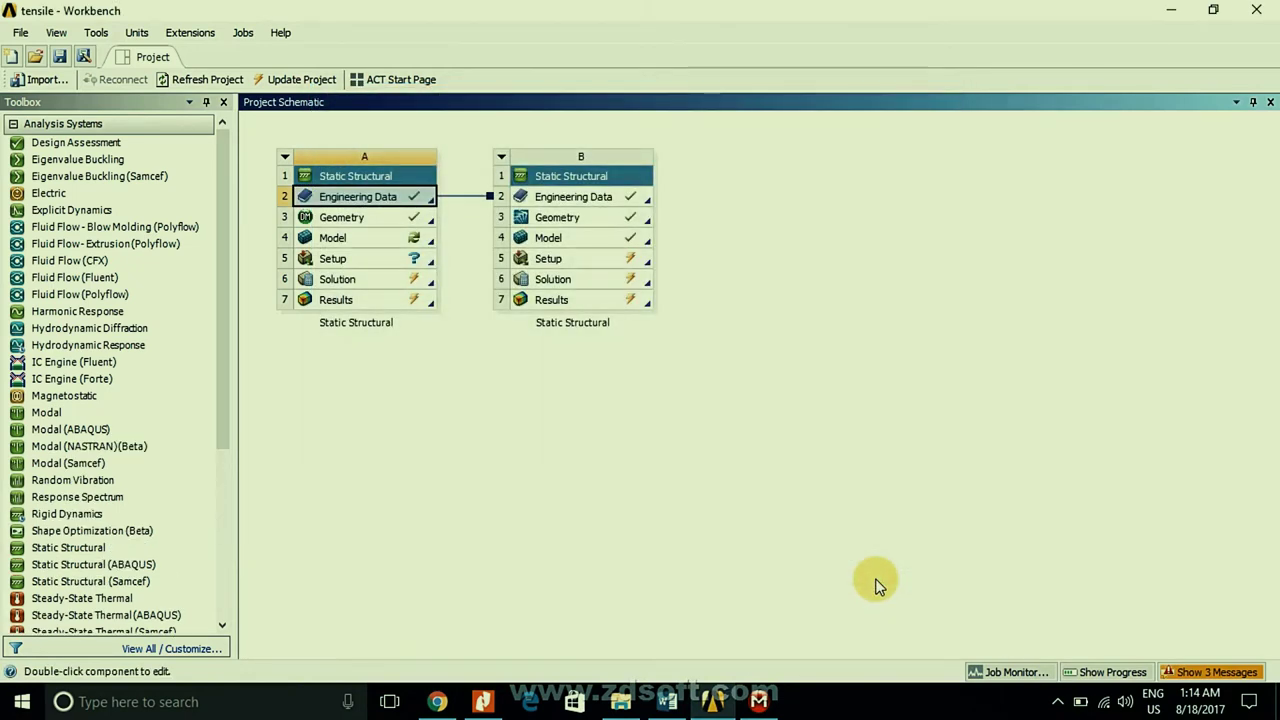
# - Return to Mechanical, add a Symmetry object under Model (B4), and set its Graphical Expansion 1 type to 2D AxiSymmetric
pyautogui.click(760, 701)
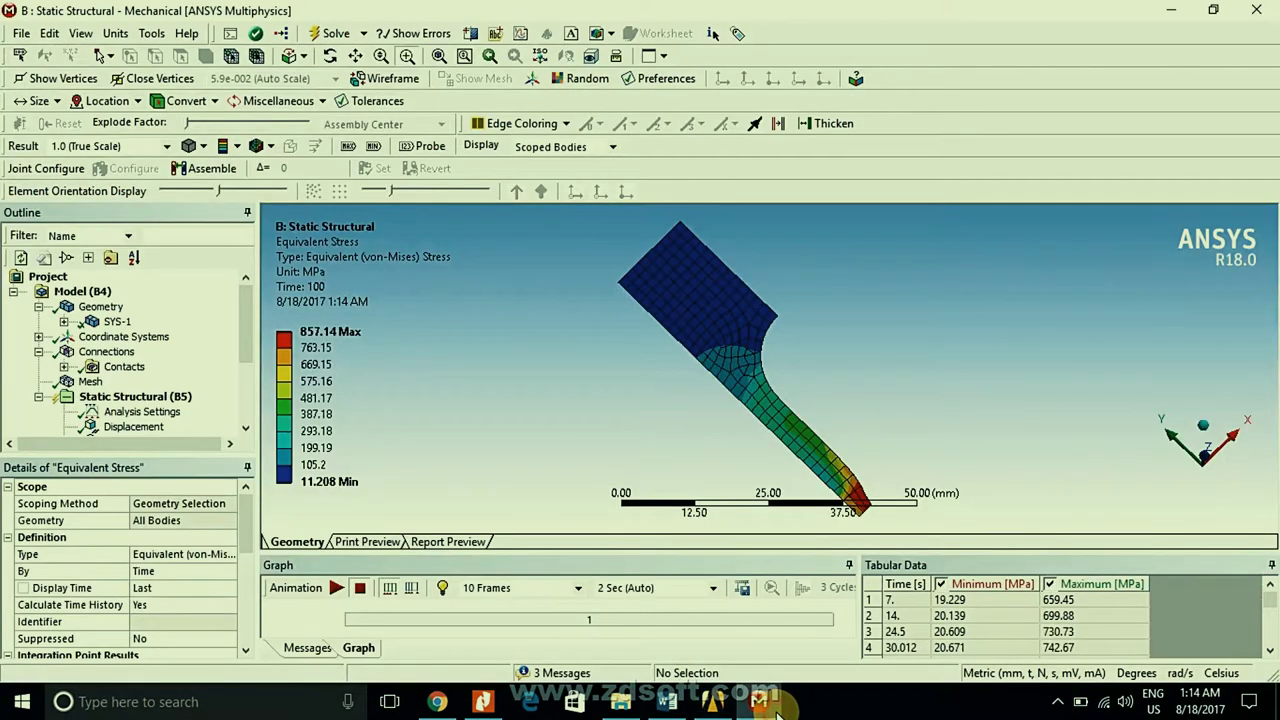
pyautogui.click(110, 292)
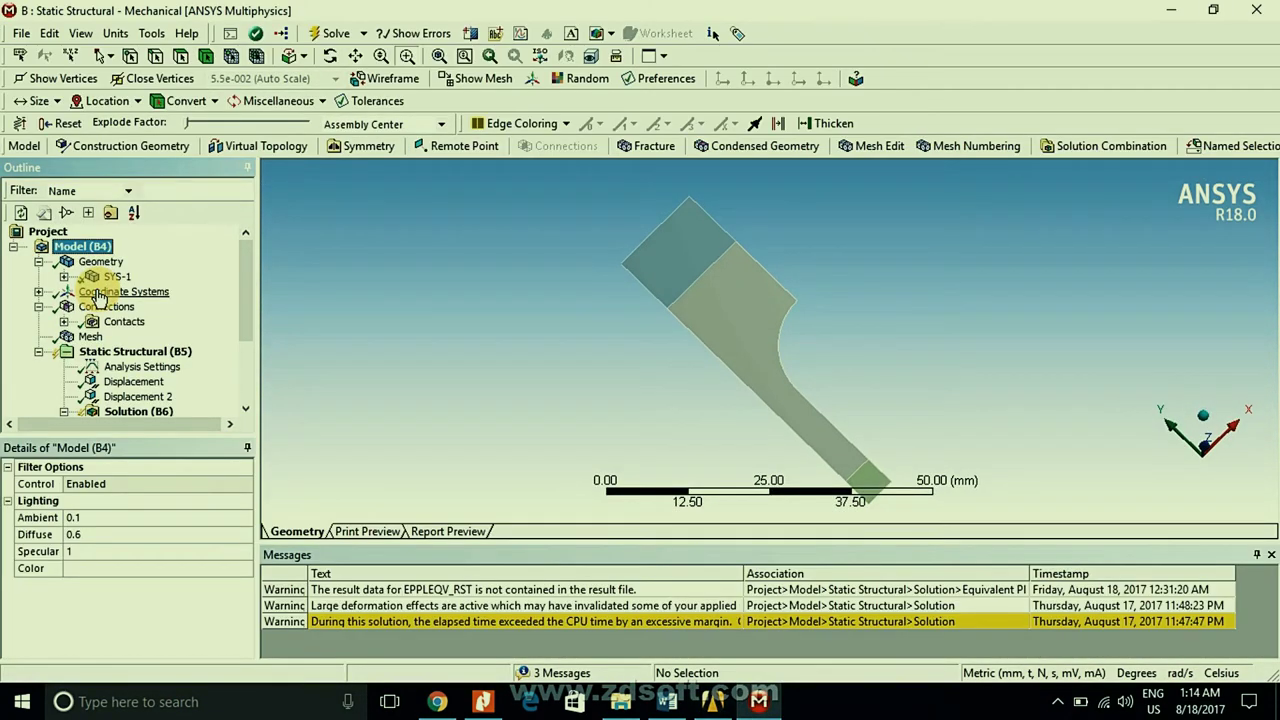
pyautogui.click(361, 145)
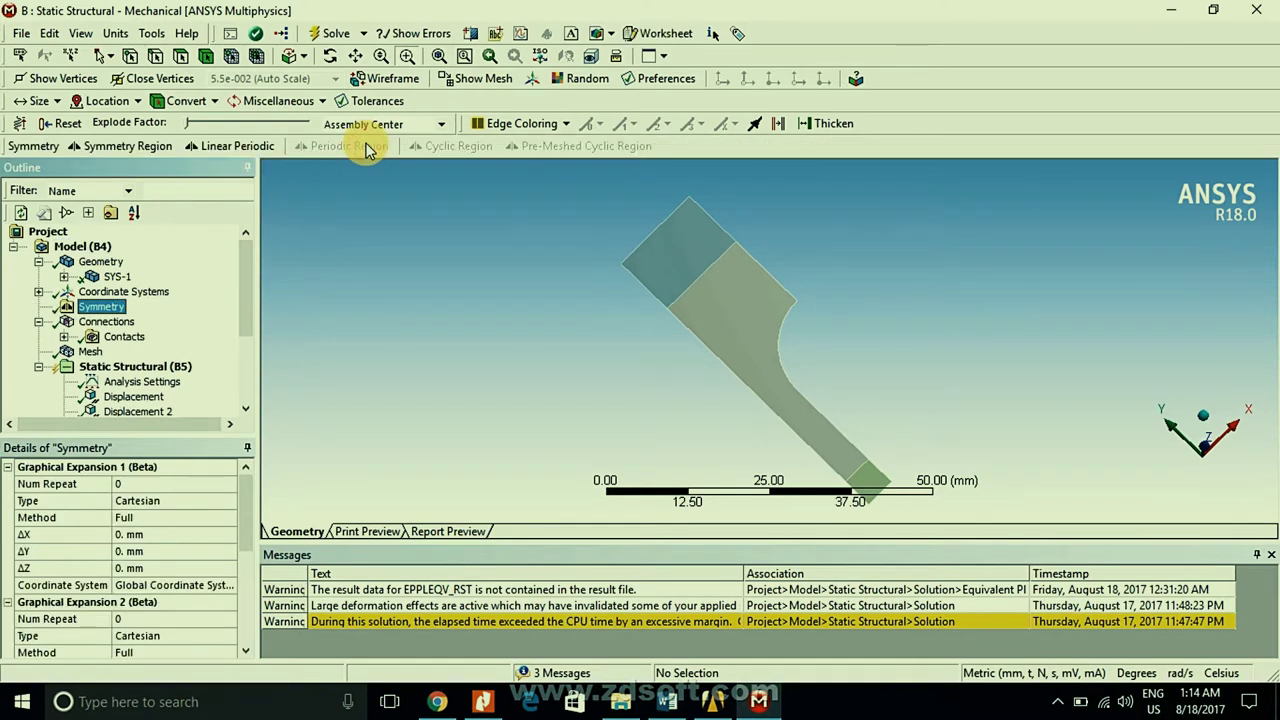
pyautogui.click(178, 500)
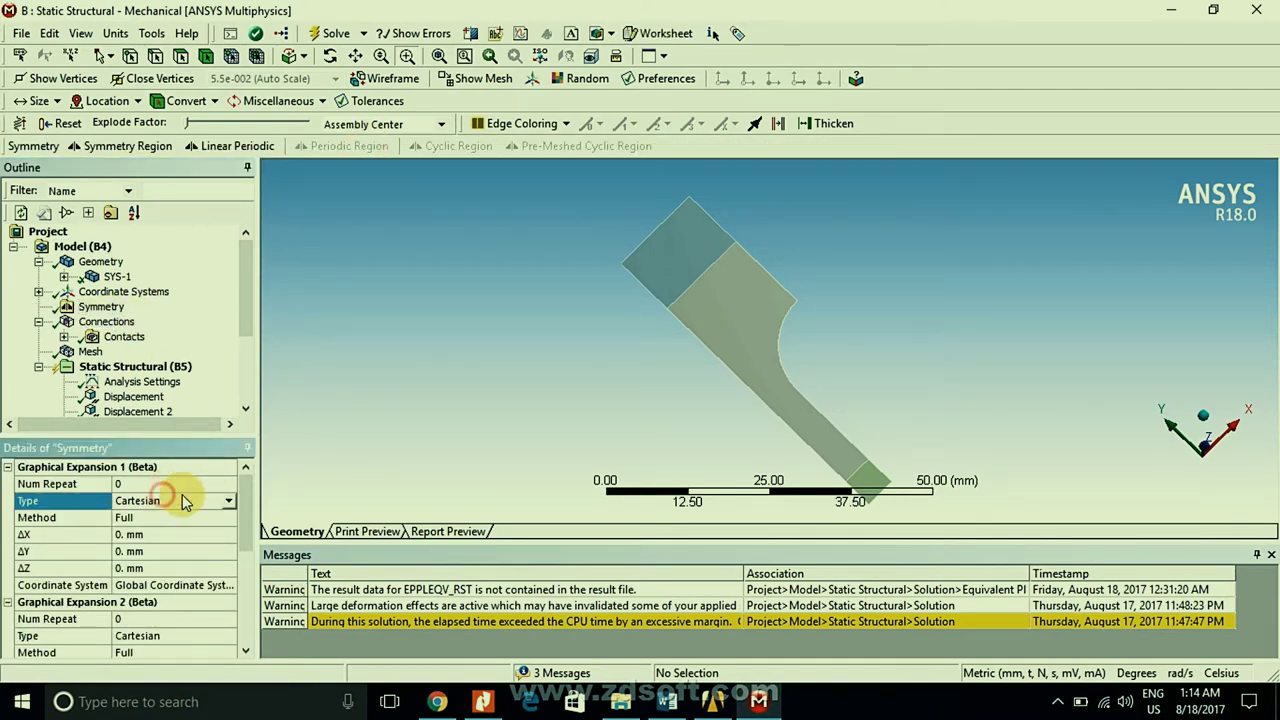
pyautogui.click(230, 503)
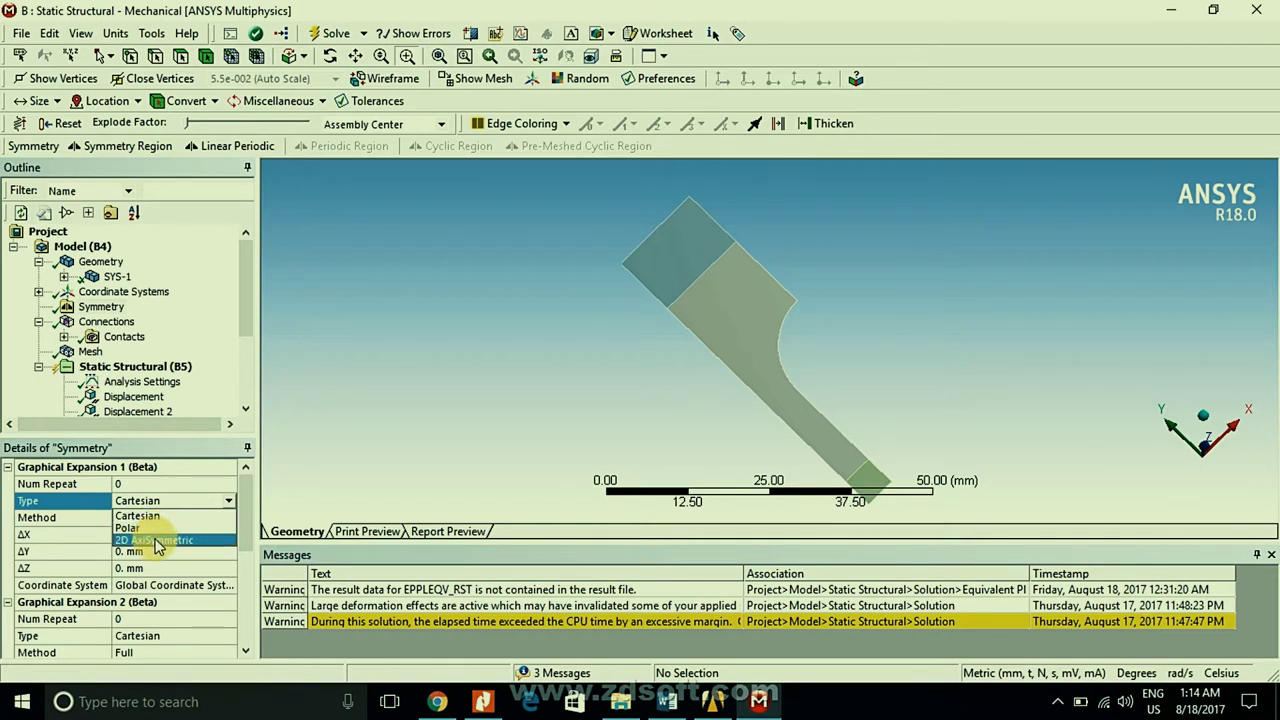
pyautogui.click(157, 539)
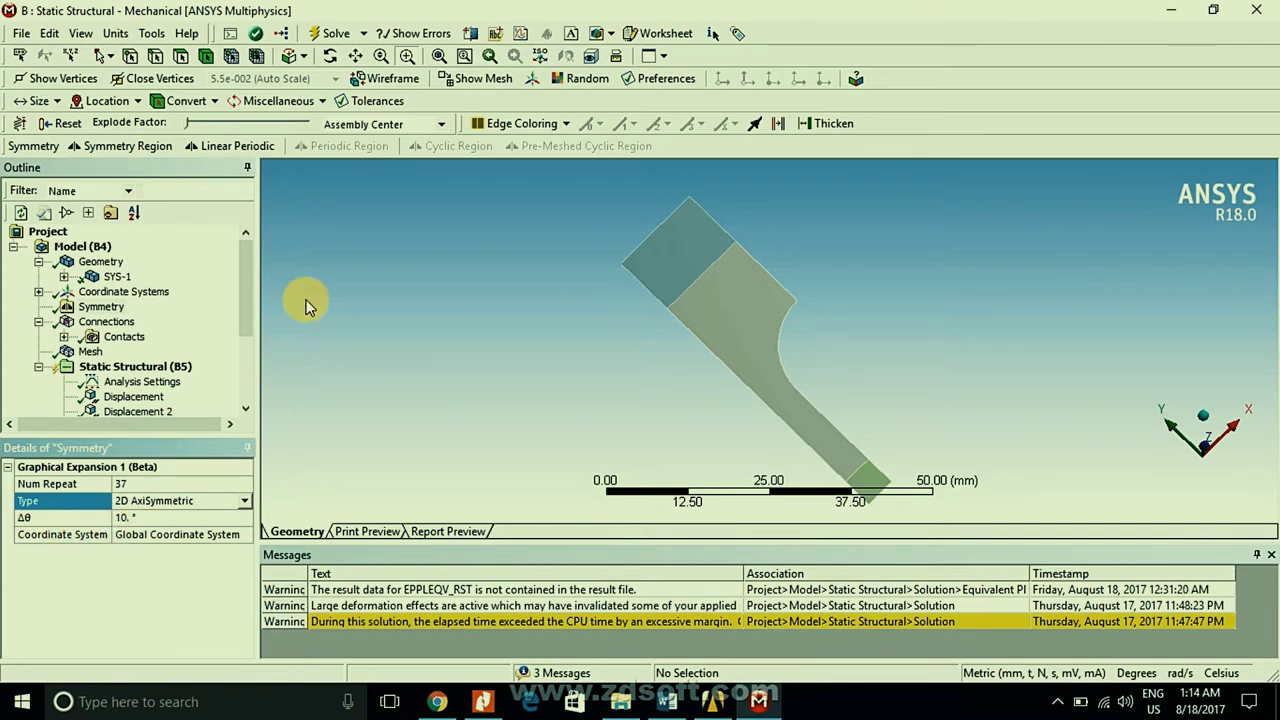
# - Examine the Equivalent Stress and Equivalent Plastic Strain contours on the axisymmetrically expanded specimen, especially around its necked end
pyautogui.click(245, 408)
pyautogui.click(245, 408)
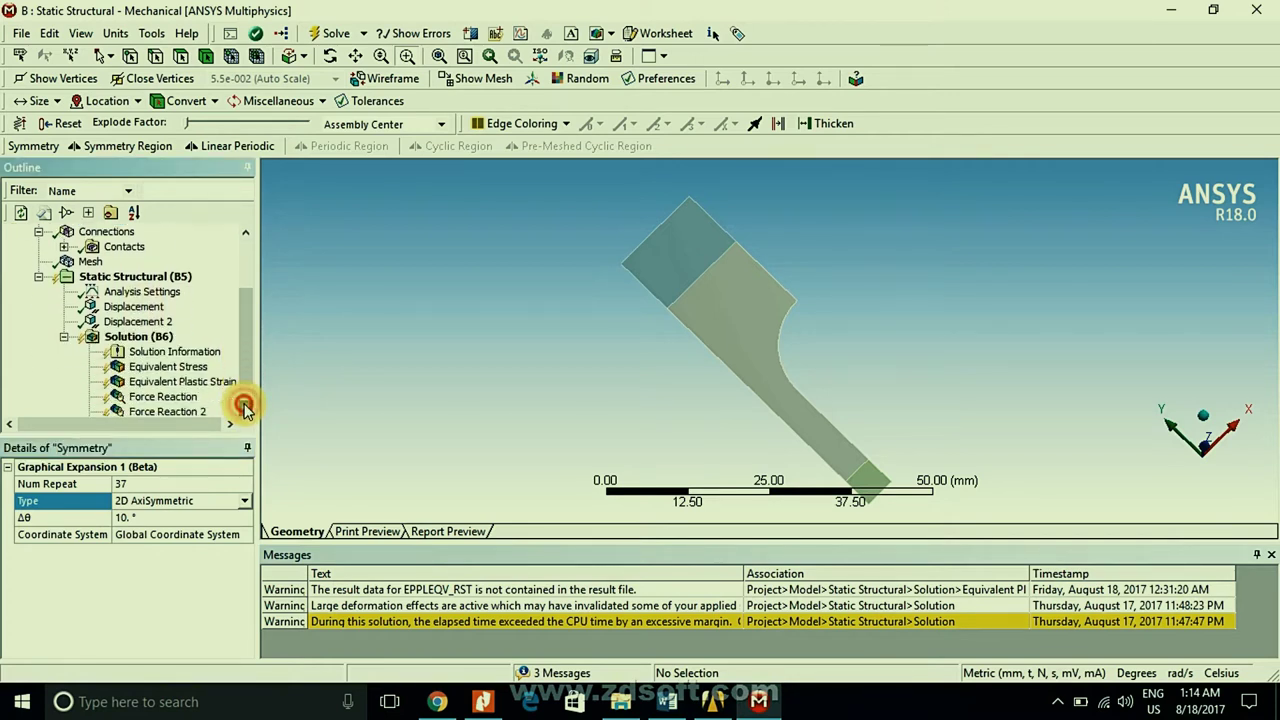
pyautogui.click(177, 366)
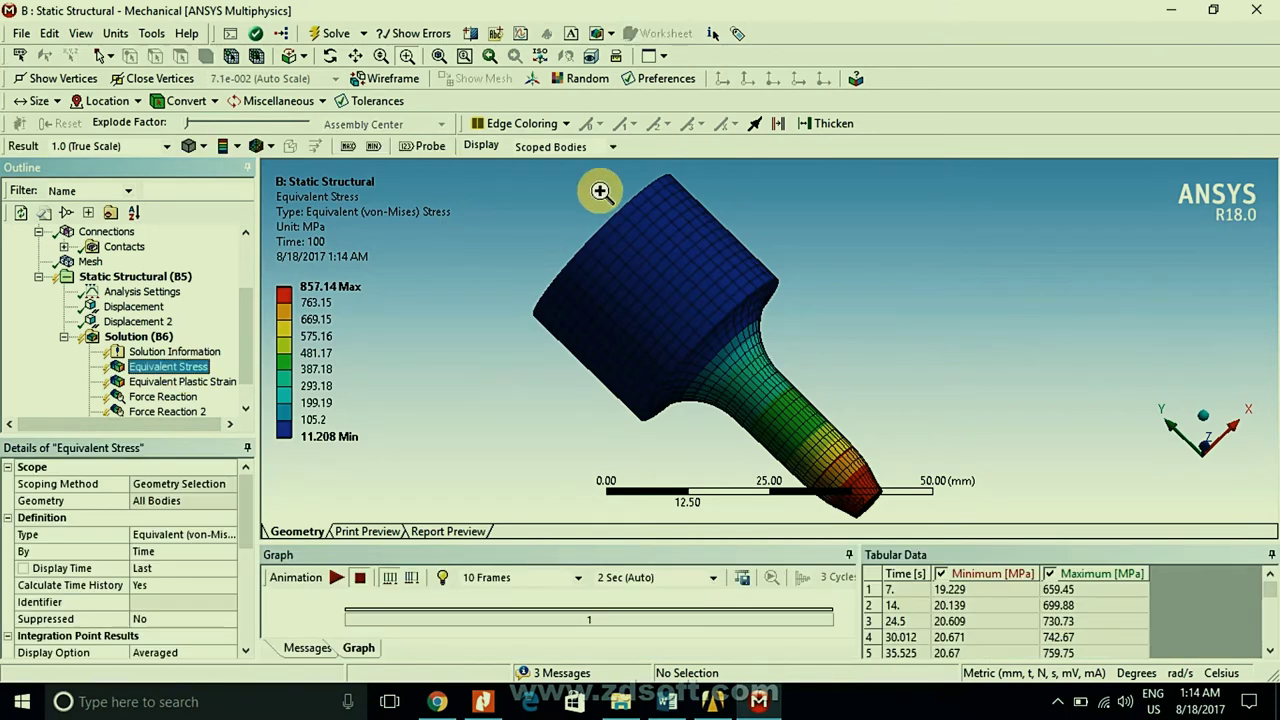
pyautogui.click(695, 253)
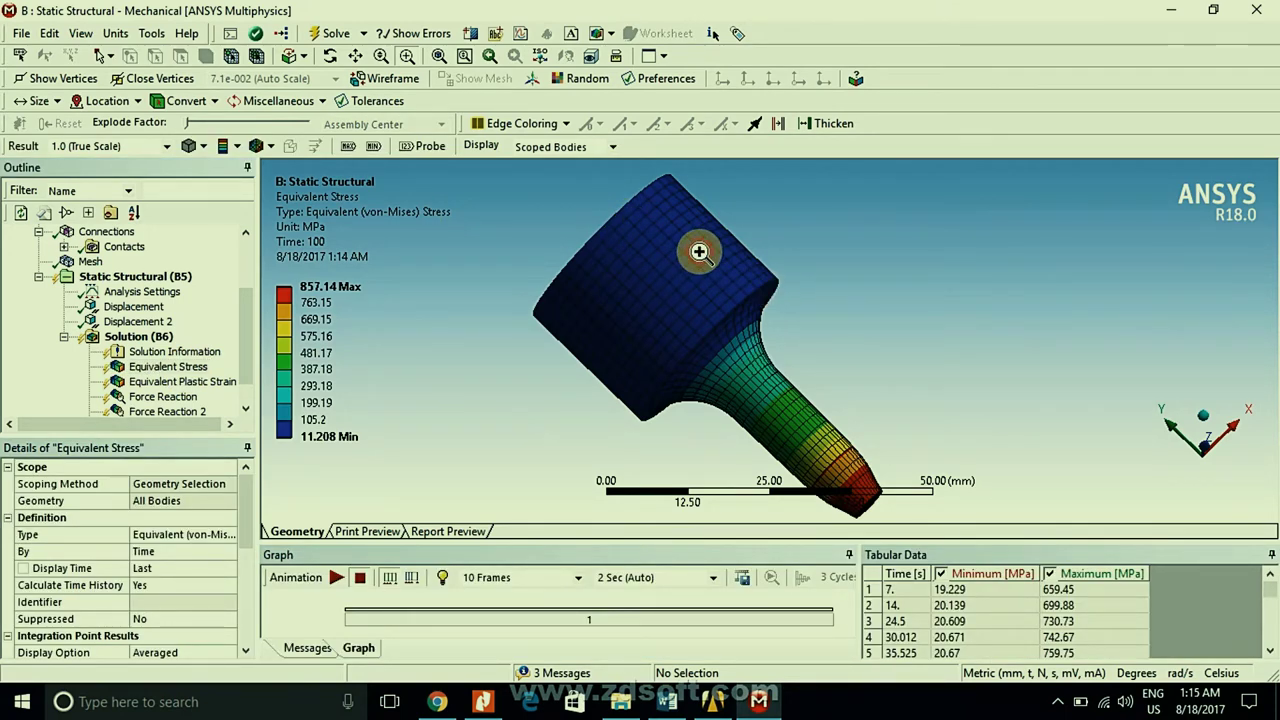
pyautogui.click(330, 55)
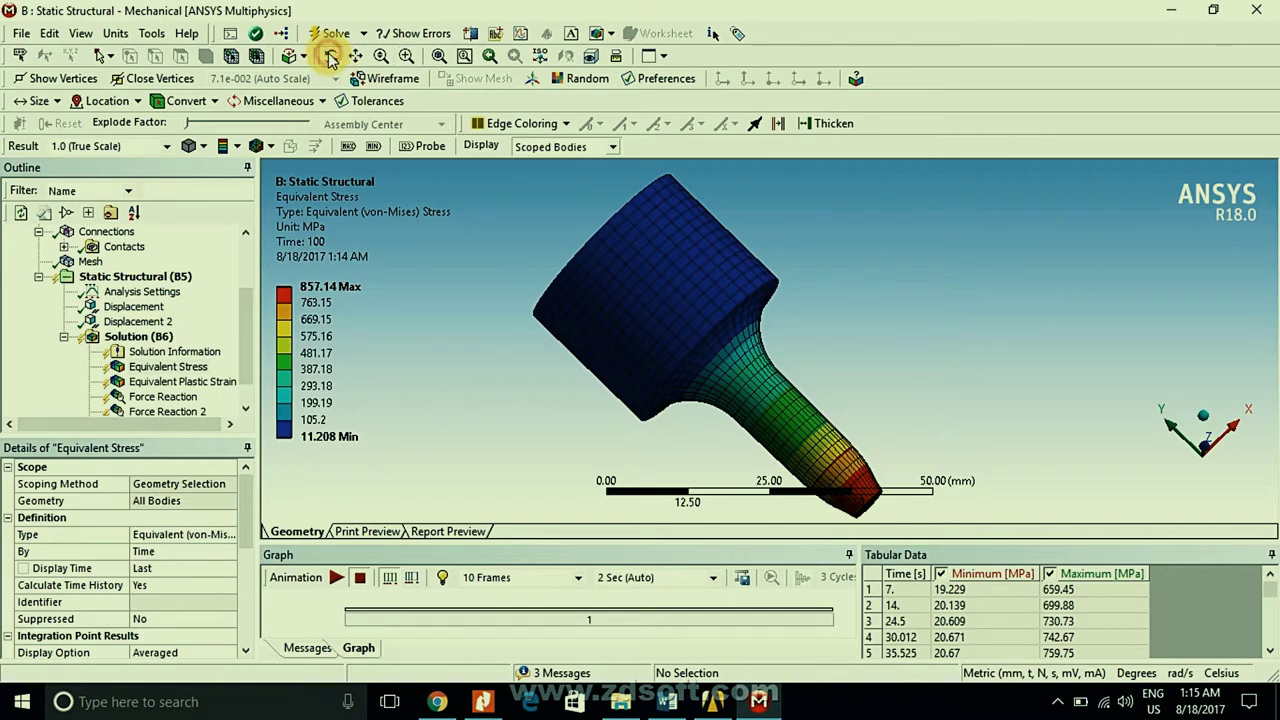
pyautogui.moveTo(675, 264); pyautogui.dragTo(597, 197)
pyautogui.moveTo(847, 338); pyautogui.dragTo(777, 328)
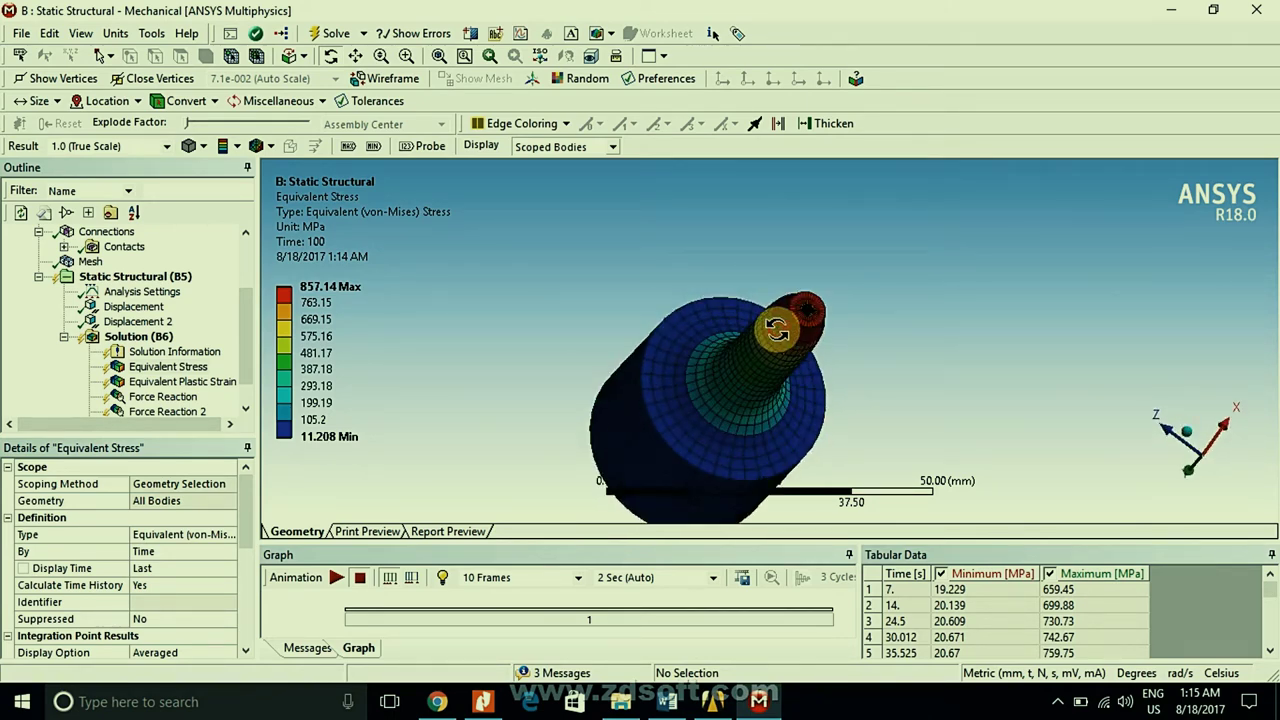
pyautogui.moveTo(870, 305); pyautogui.dragTo(870, 304)
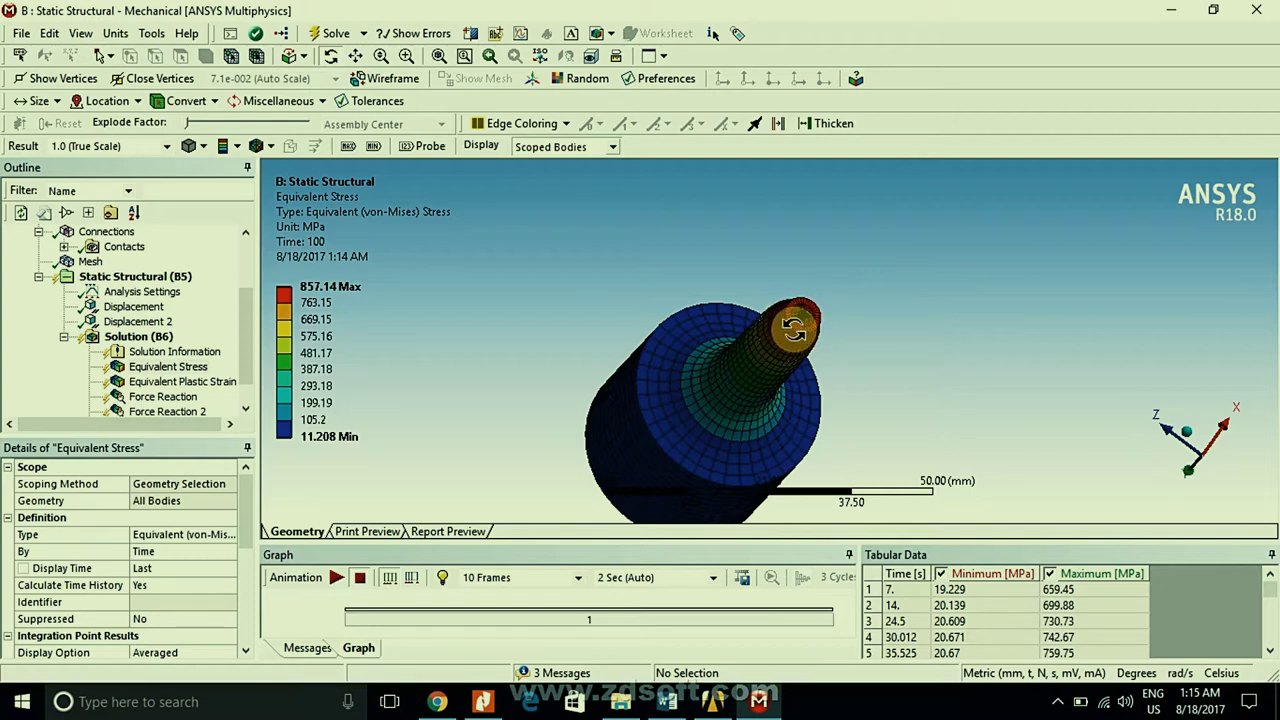
pyautogui.moveTo(770, 326); pyautogui.dragTo(699, 264)
pyautogui.moveTo(835, 320); pyautogui.dragTo(840, 308)
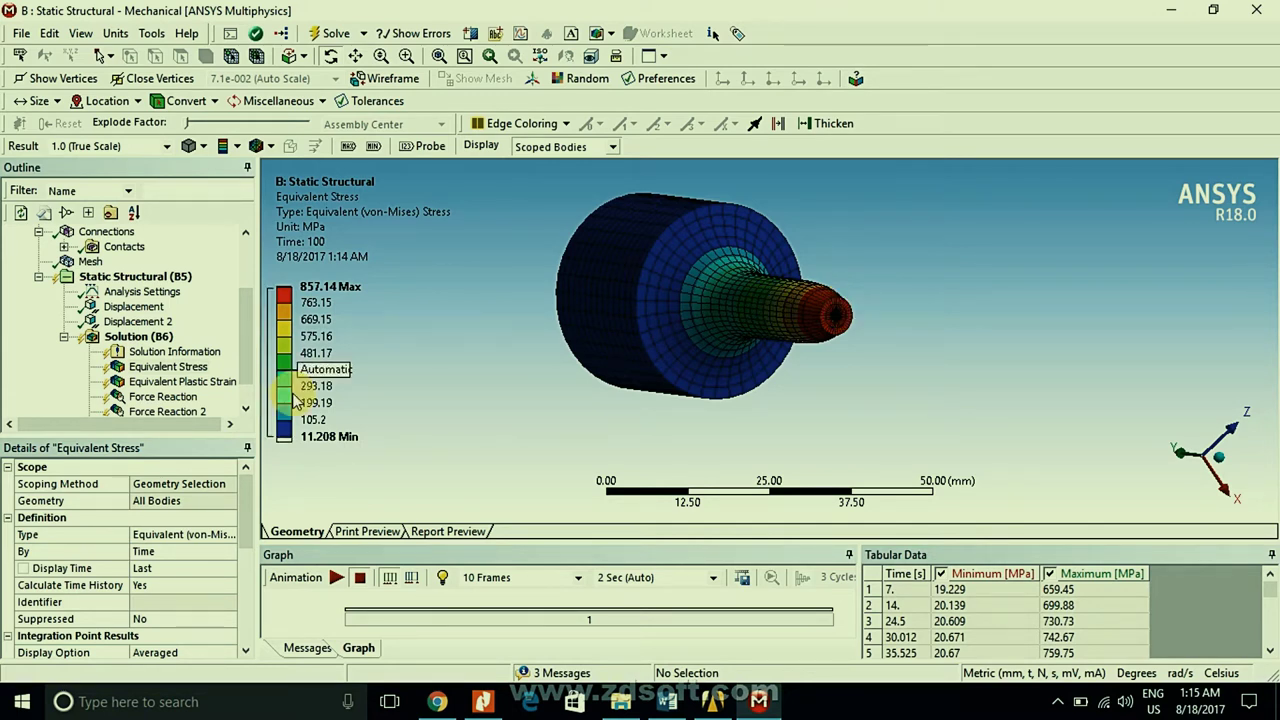
pyautogui.click(145, 384)
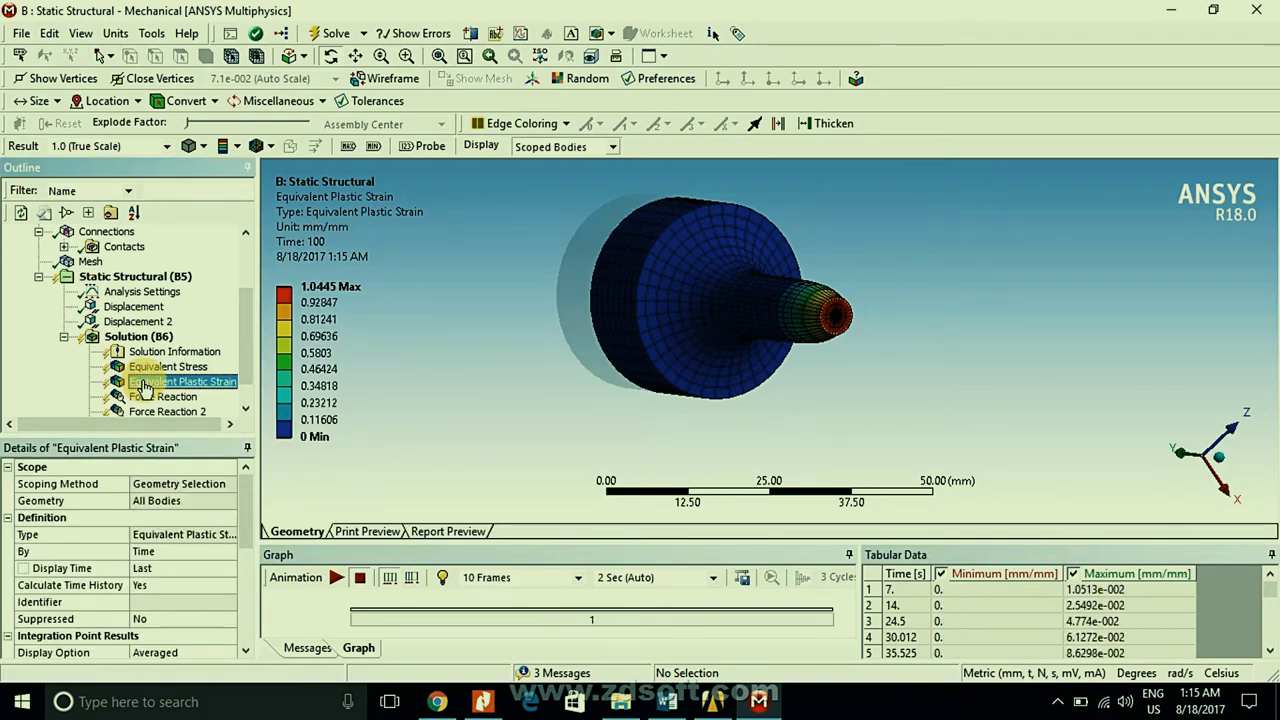
pyautogui.click(166, 368)
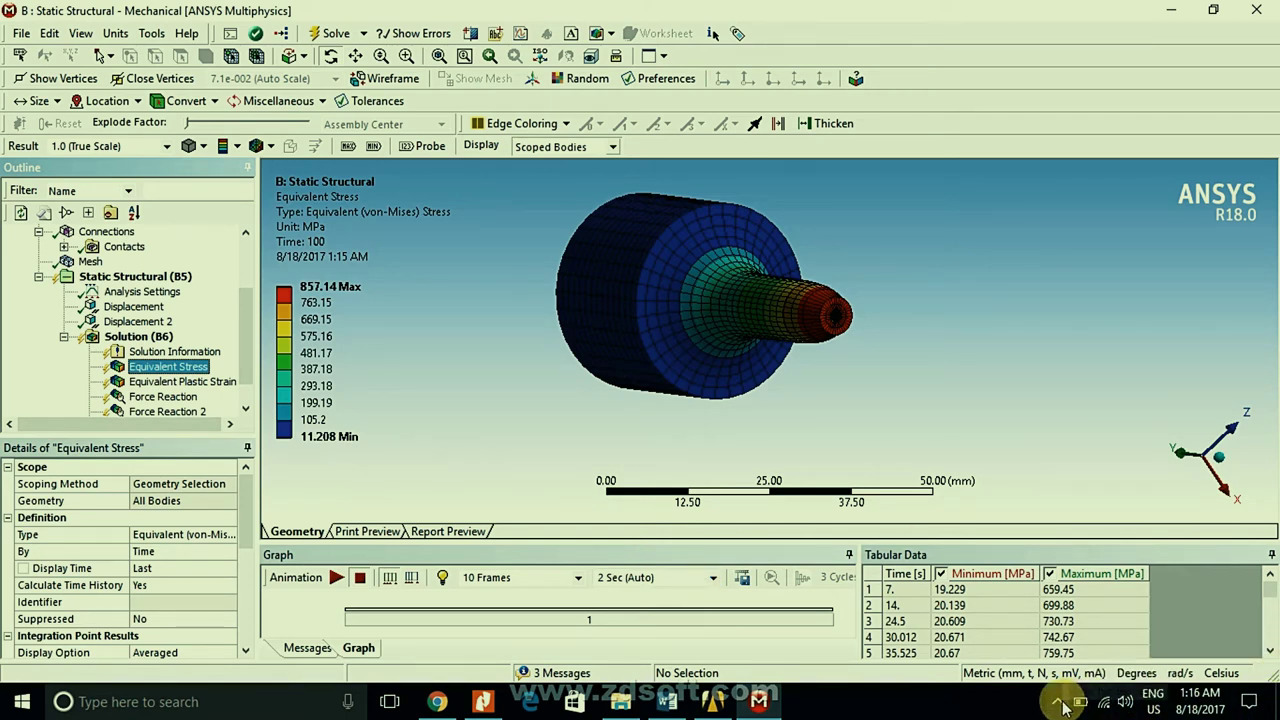
pyautogui.click(1060, 702)
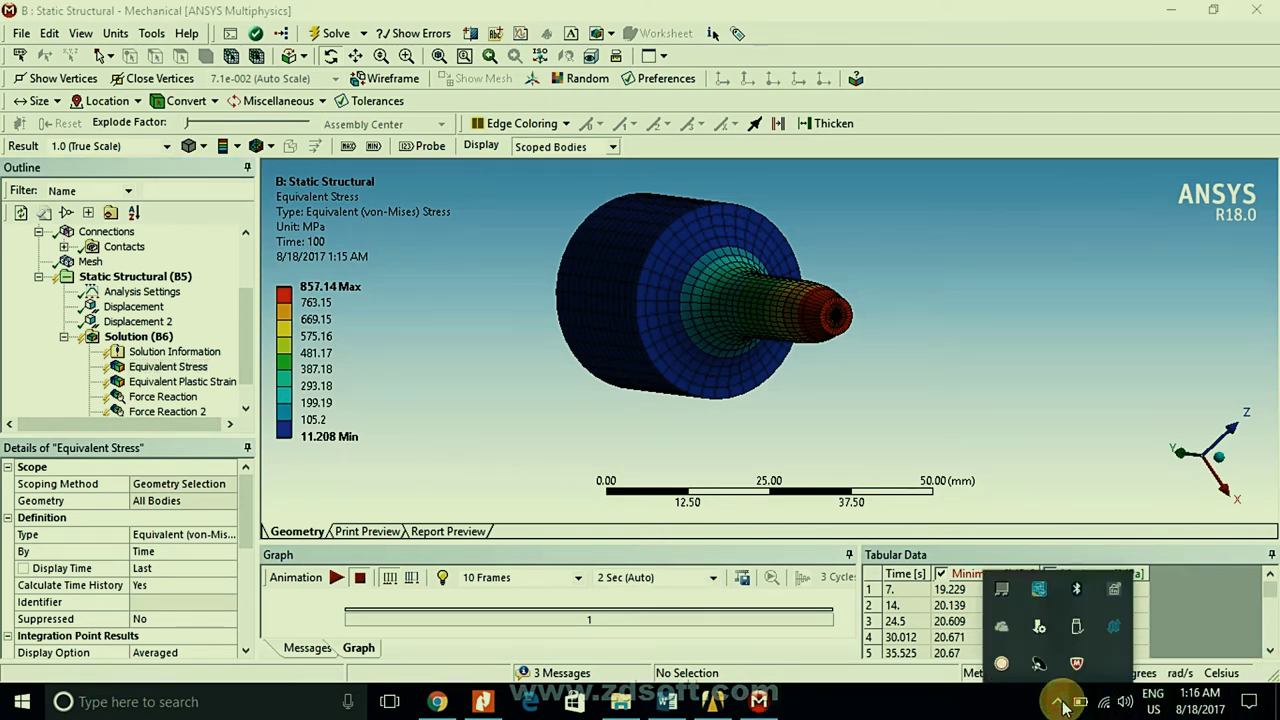
pyautogui.click(1005, 664)
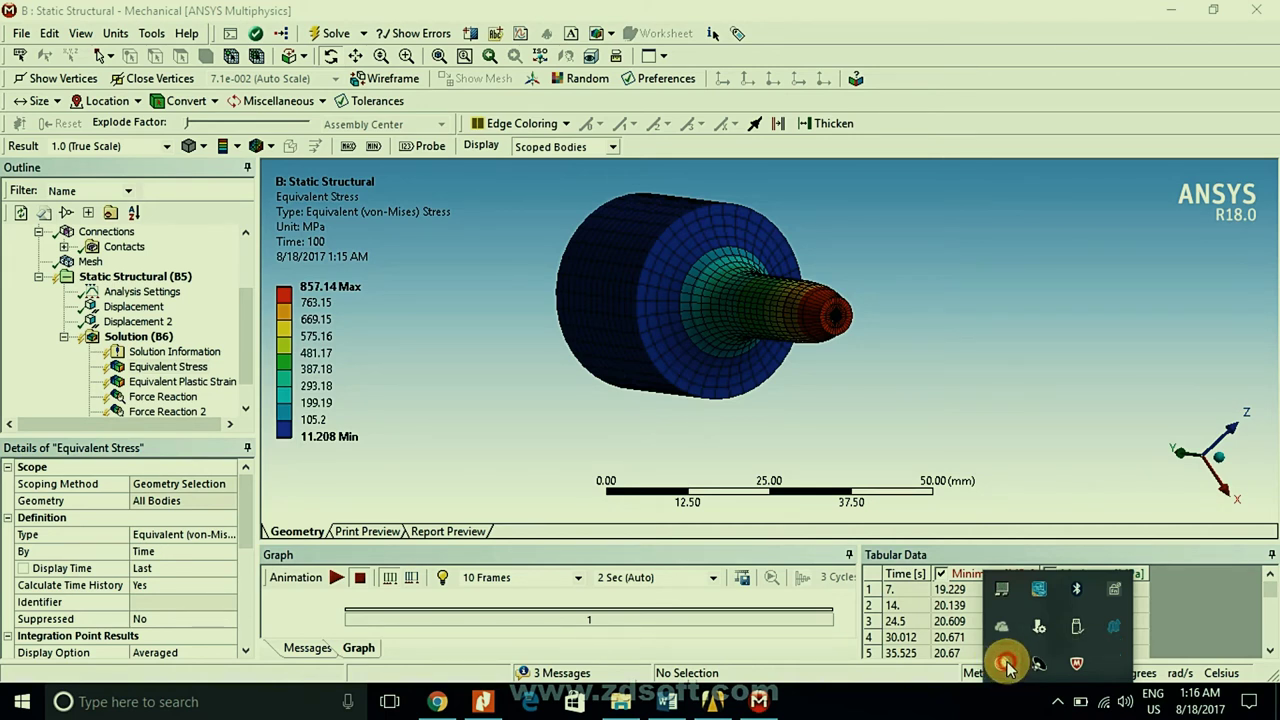